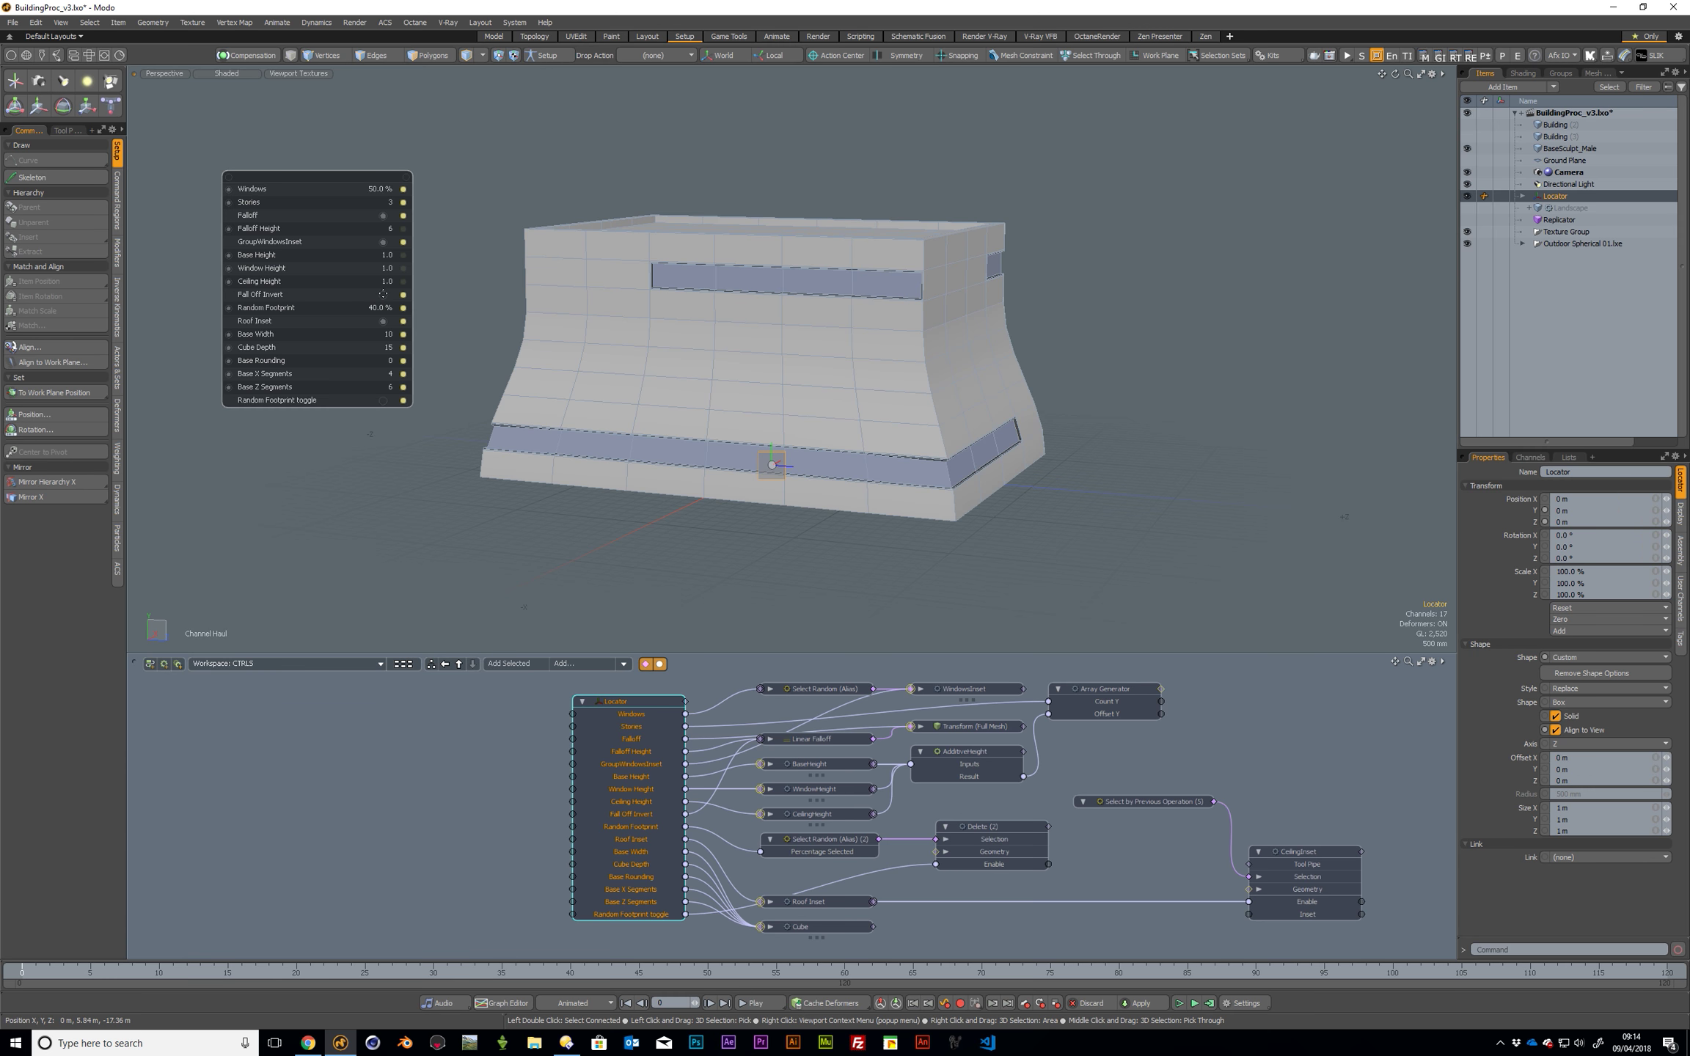
Enable Fall Off Invert for the procedural building and change its Falloff Height.
{"action": "left_click", "coordinate": [383, 295]}
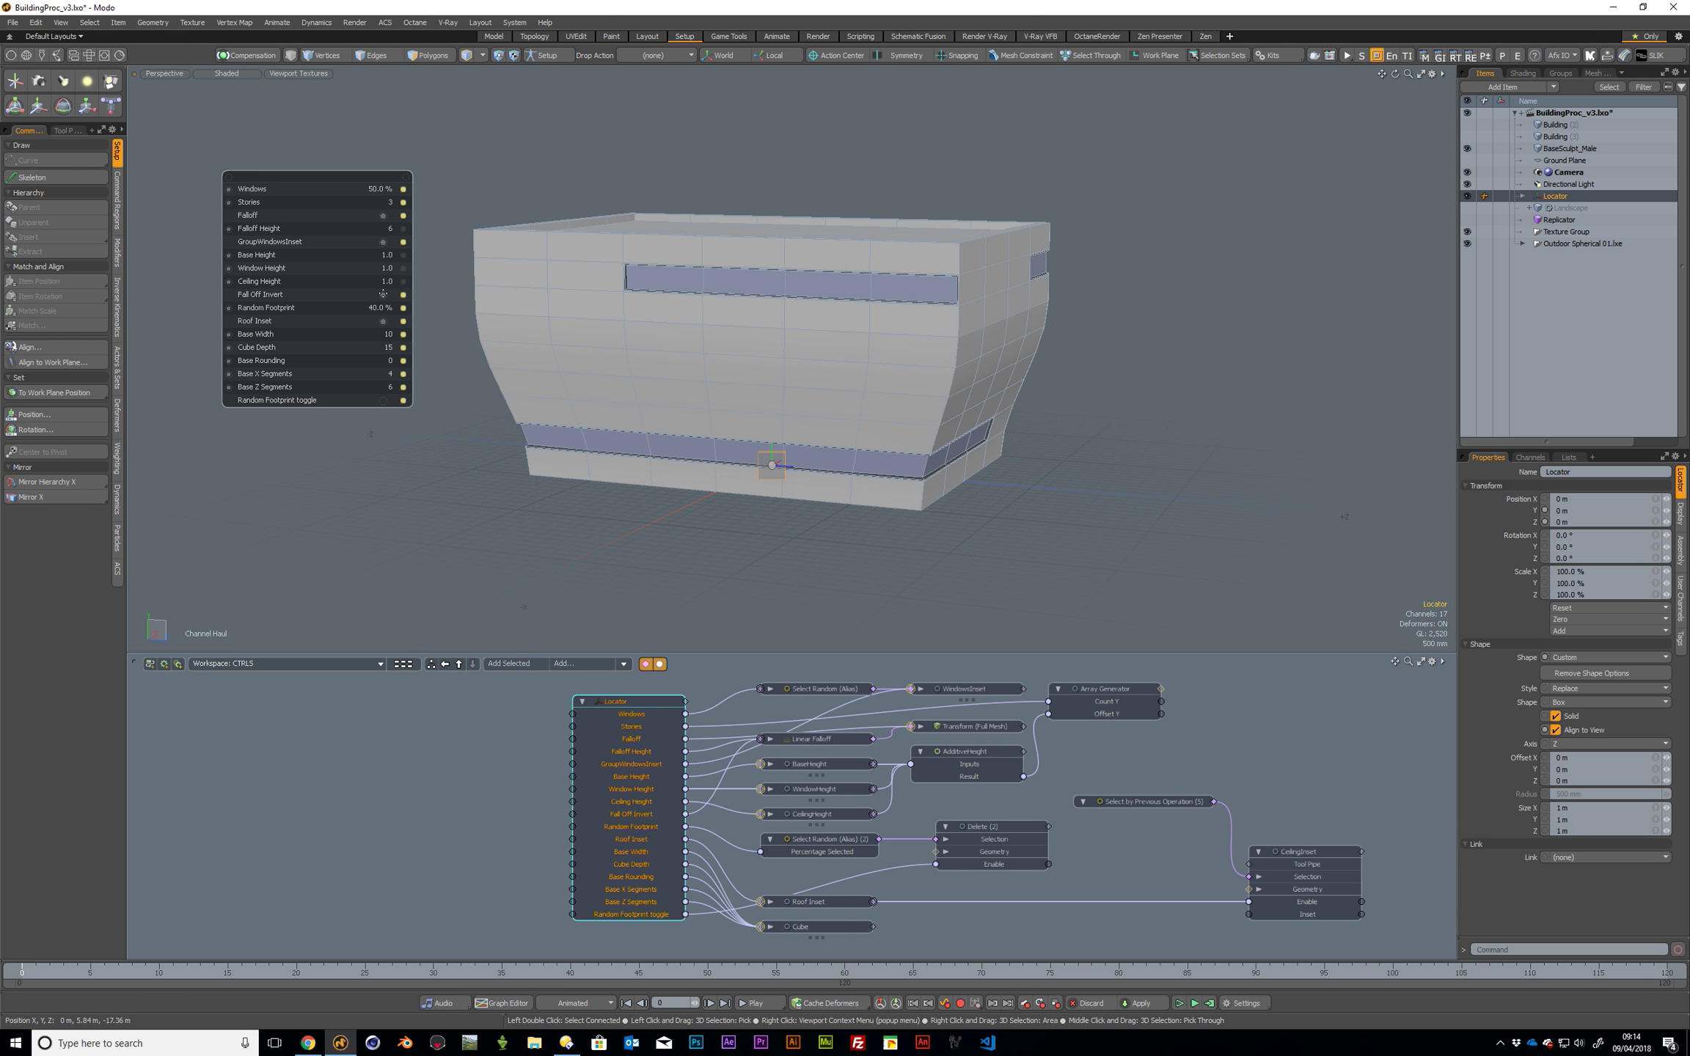
{"action": "left_click", "coordinate": [380, 233]}
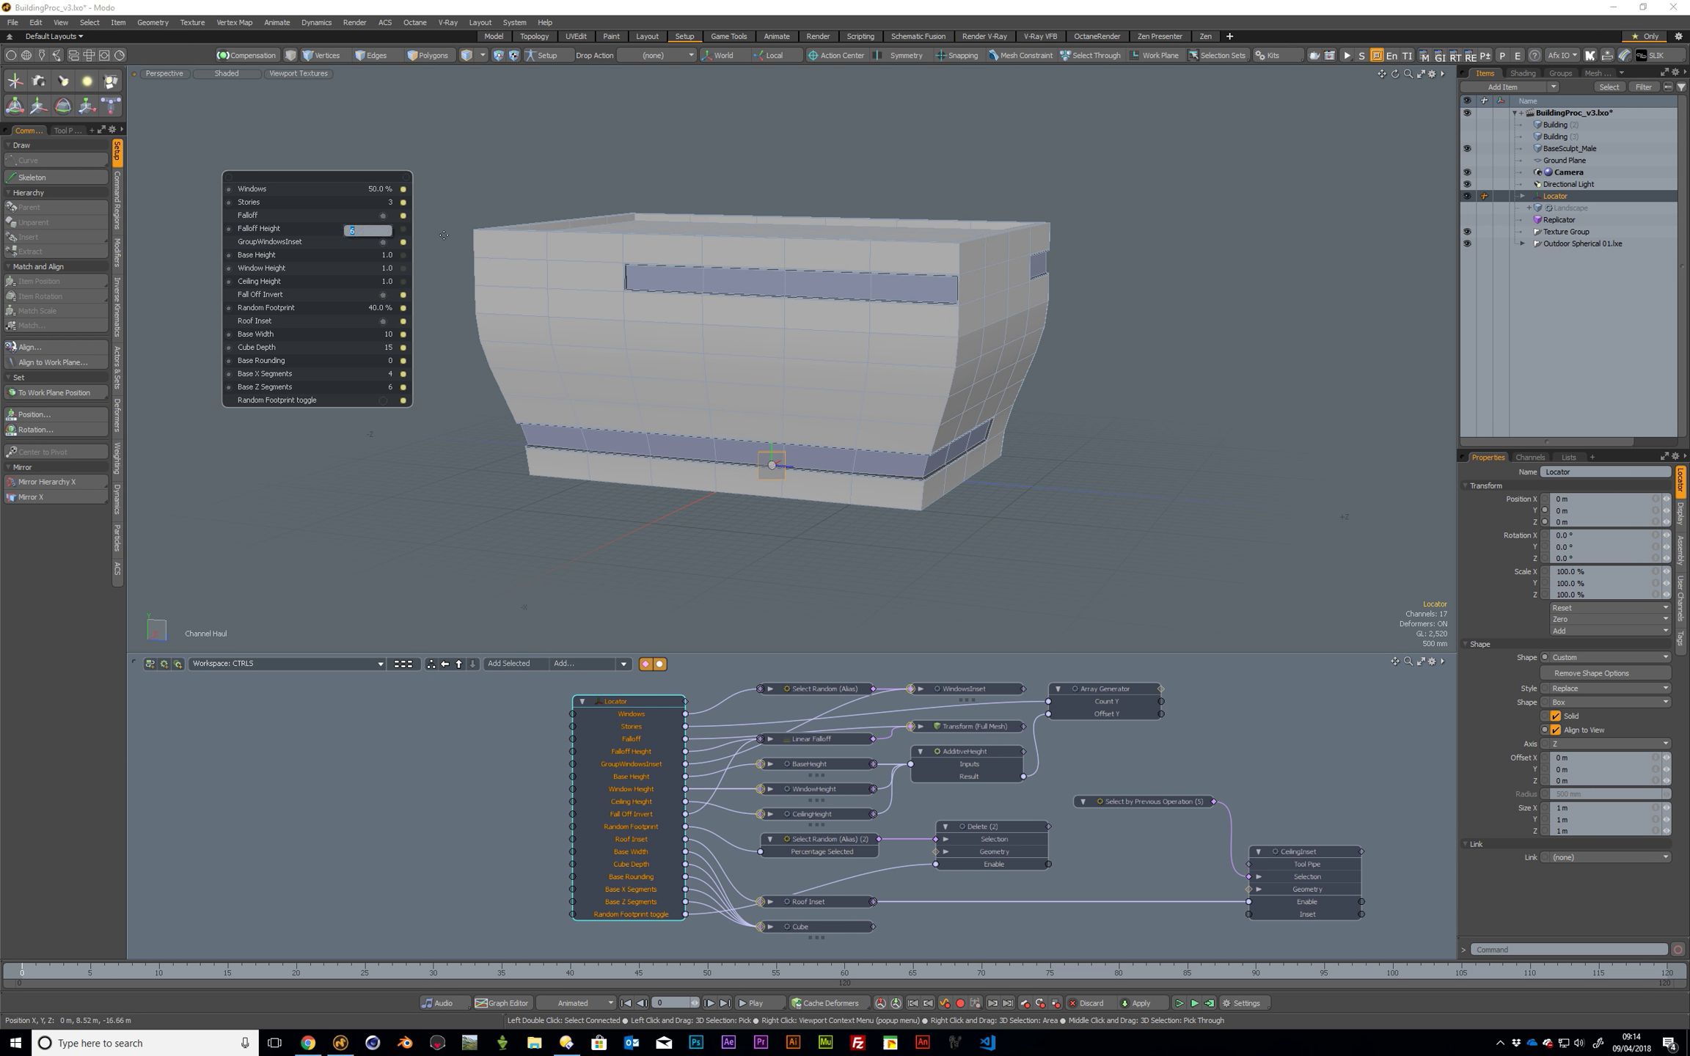
{"action": "type", "text": "4"}
{"action": "key", "text": "Return"}
{"action": "left_click", "coordinate": [399, 229]}
{"action": "key", "text": "Return"}
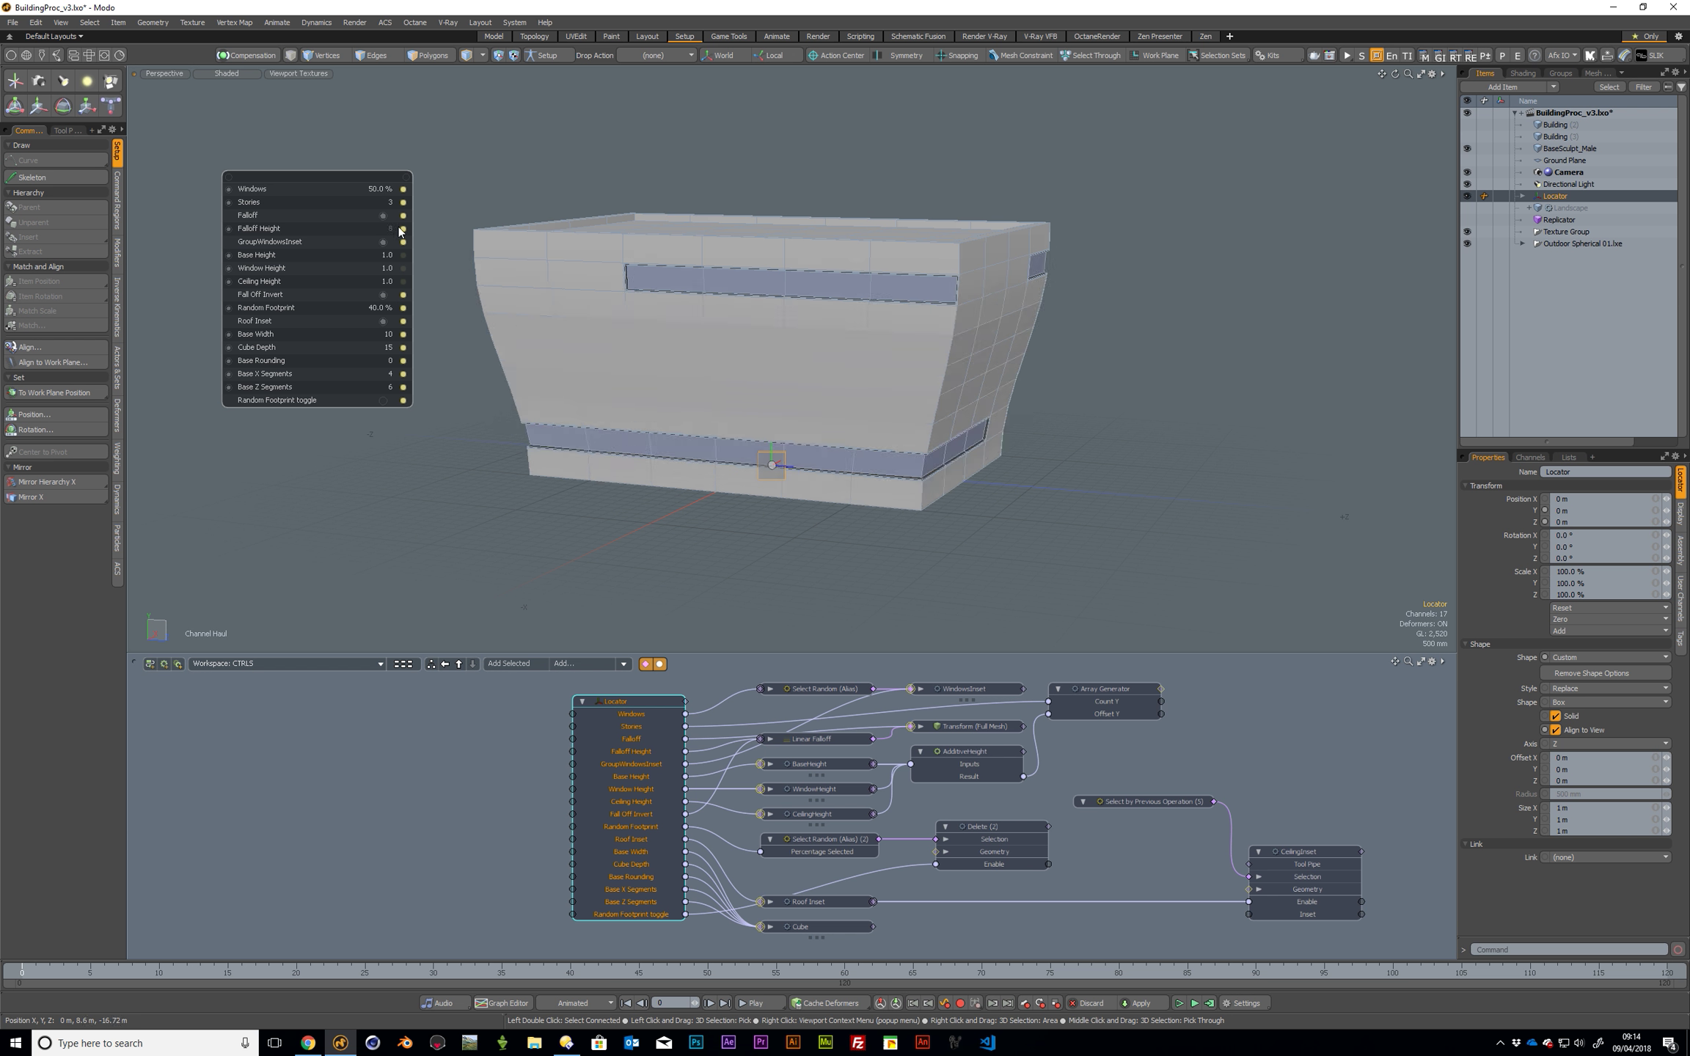
Turn off GroupWindowsInset so each window is inset separately, and switch off the building's Falloff.
{"action": "left_click", "coordinate": [385, 215]}
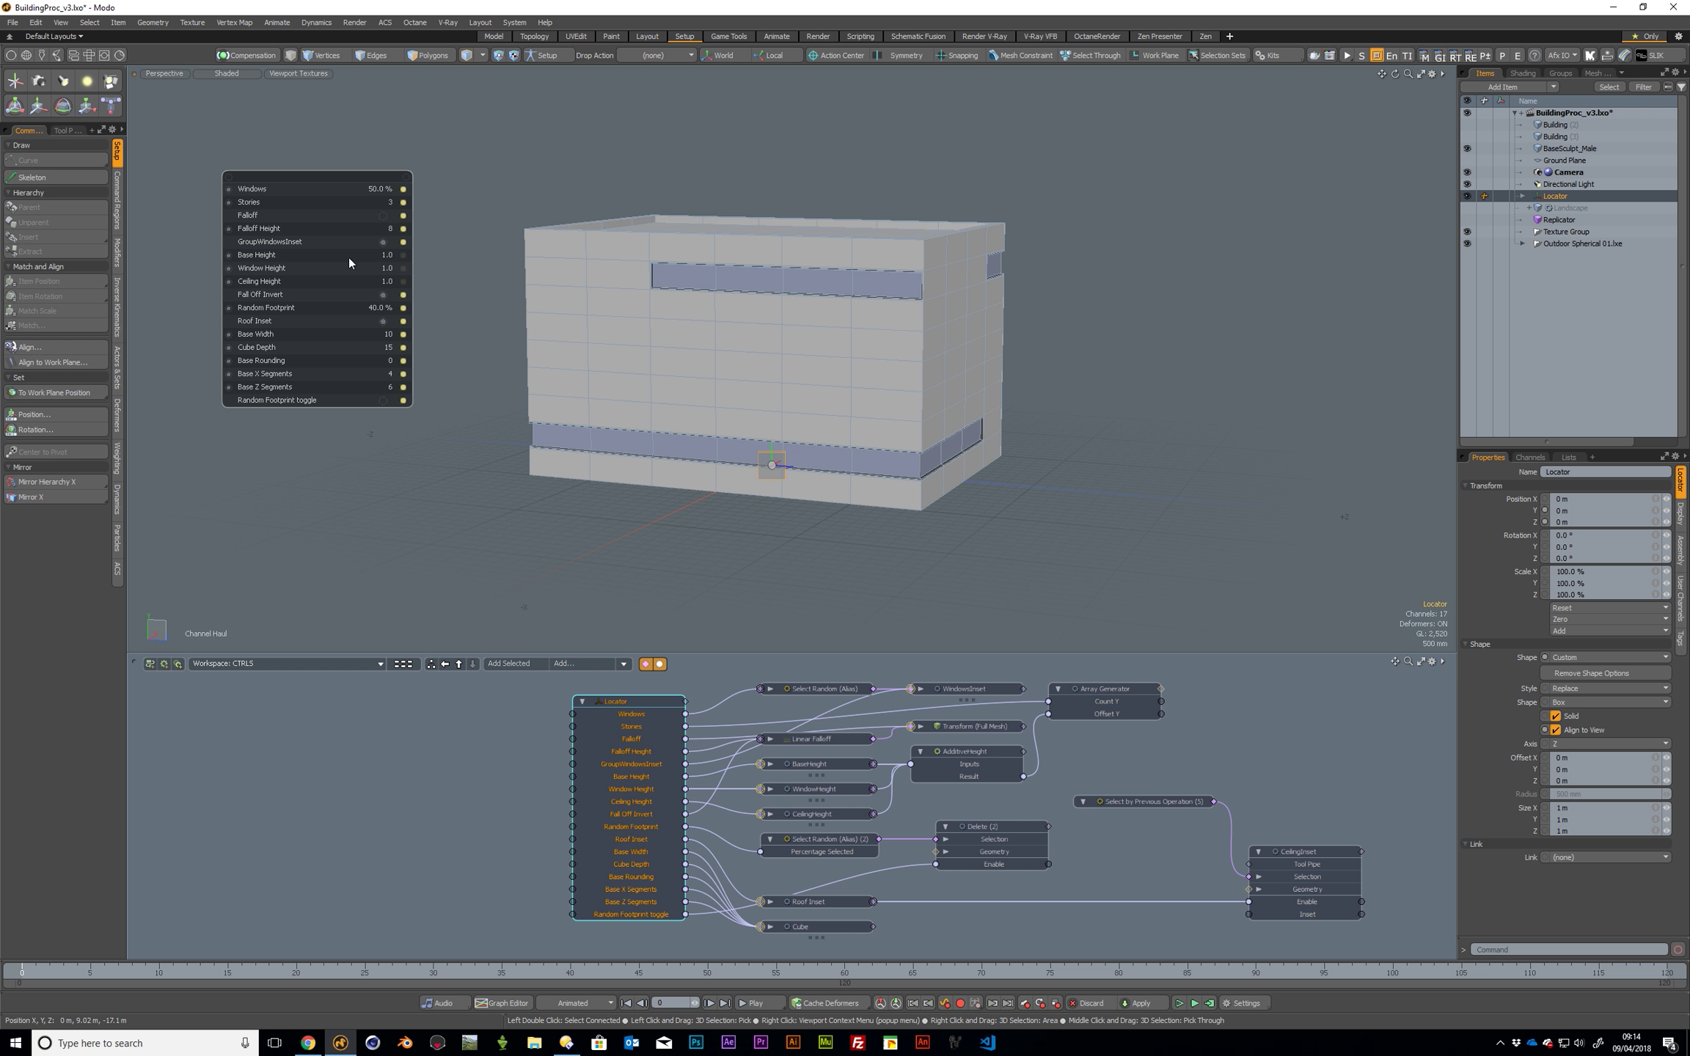
{"action": "left_click", "coordinate": [383, 243]}
{"action": "left_click", "coordinate": [382, 216]}
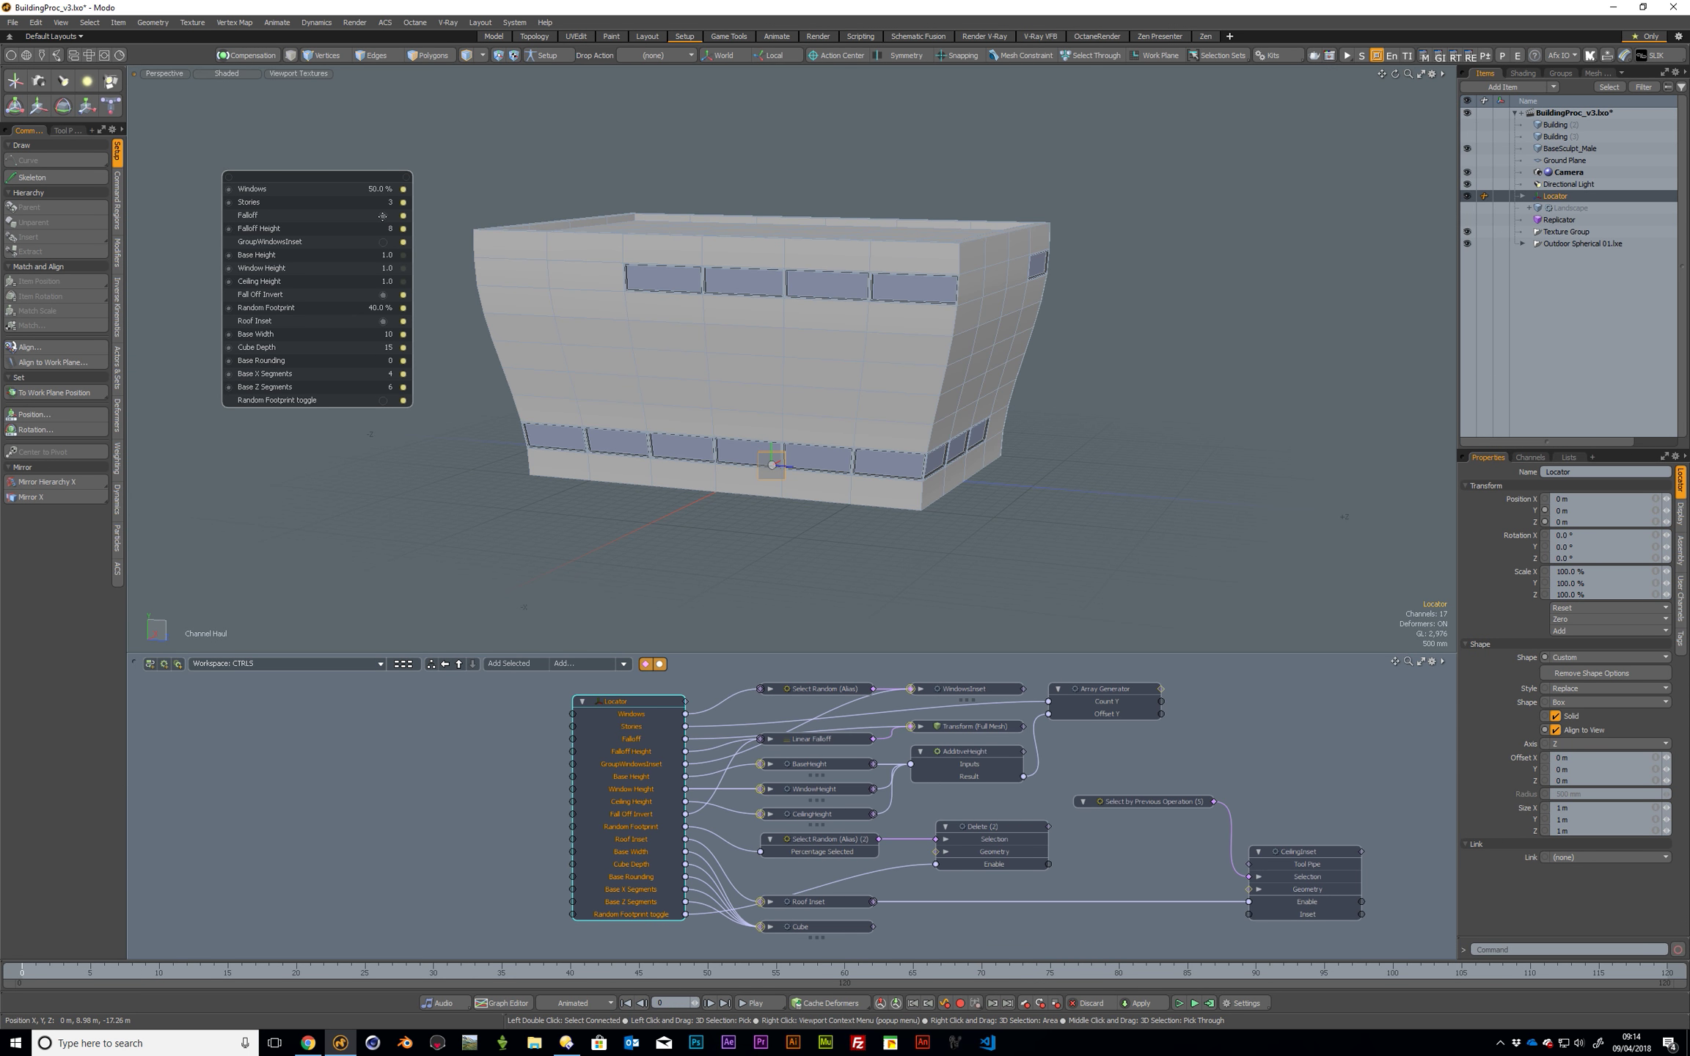
{"action": "left_click_drag", "start_coordinate": [1055, 309], "coordinate": [1137, 304], "text": "alt"}
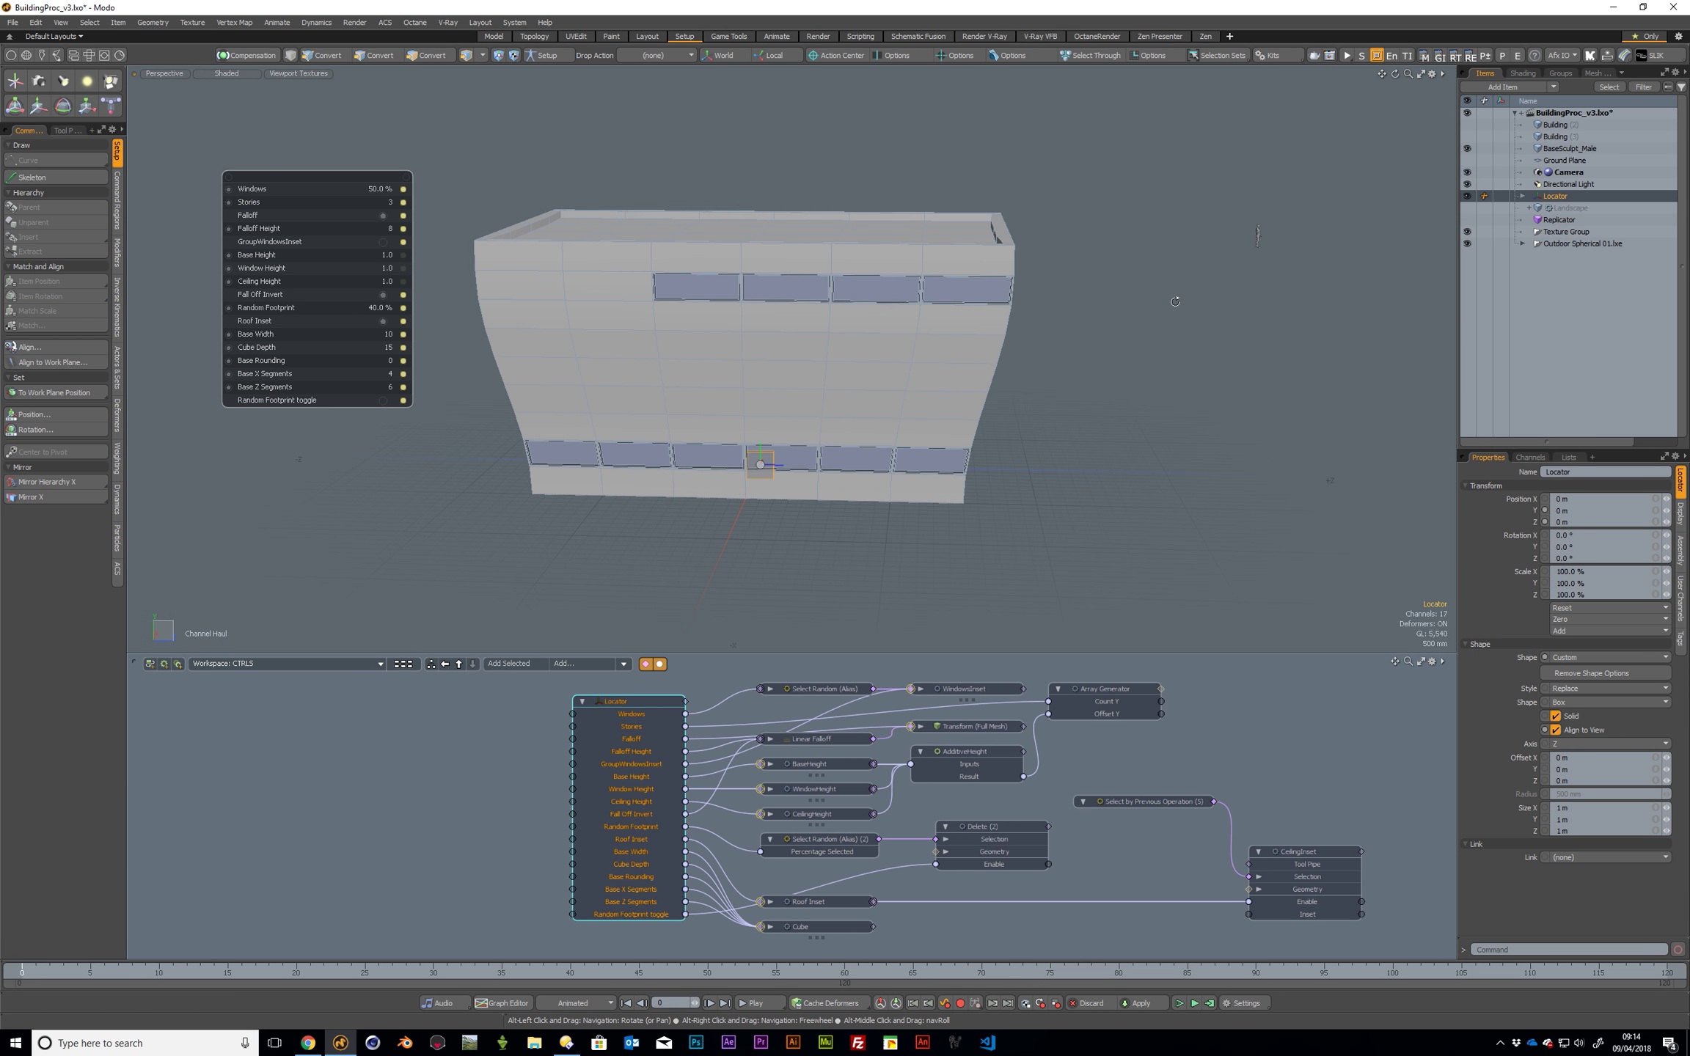
{"action": "left_click", "coordinate": [382, 215]}
Set the building's Stories to 5.
{"action": "double_click", "coordinate": [386, 203]}
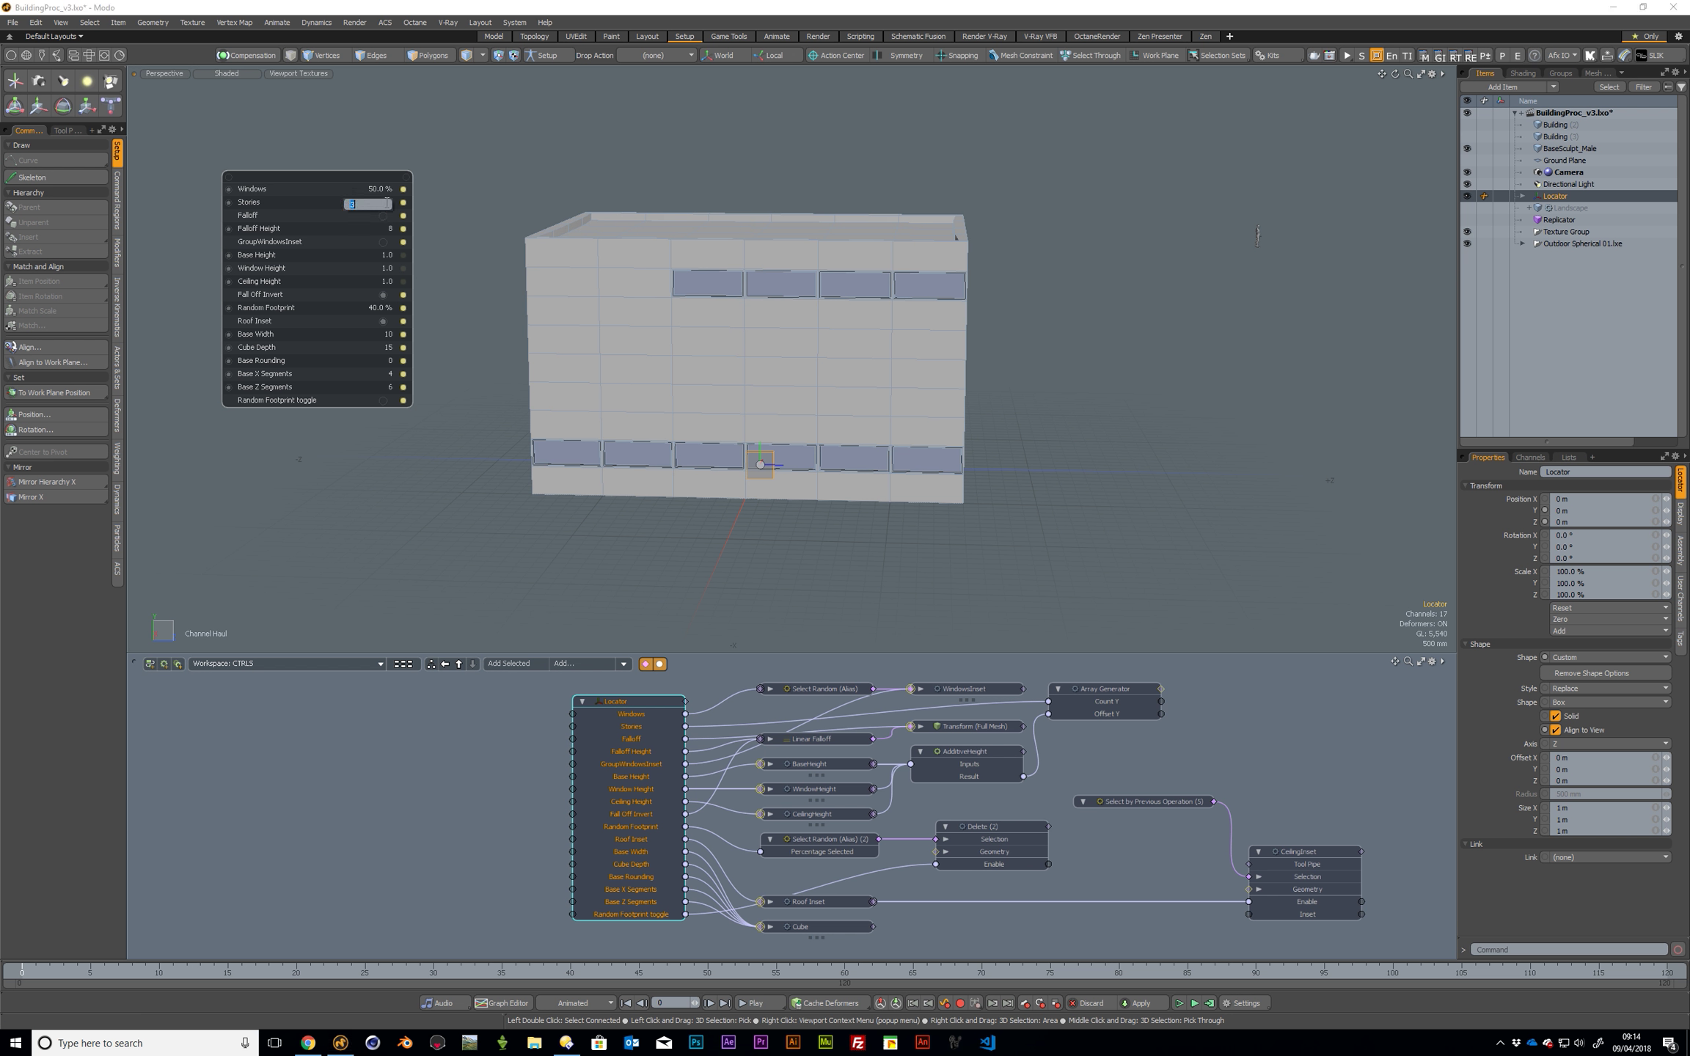
{"action": "type", "text": "5"}
{"action": "key", "text": "Return"}
{"action": "left_click_drag", "start_coordinate": [880, 220], "coordinate": [925, 227], "text": "alt"}
Set the building's Windows percentage to 85%.
{"action": "double_click", "coordinate": [378, 190]}
{"action": "type", "text": "8"}
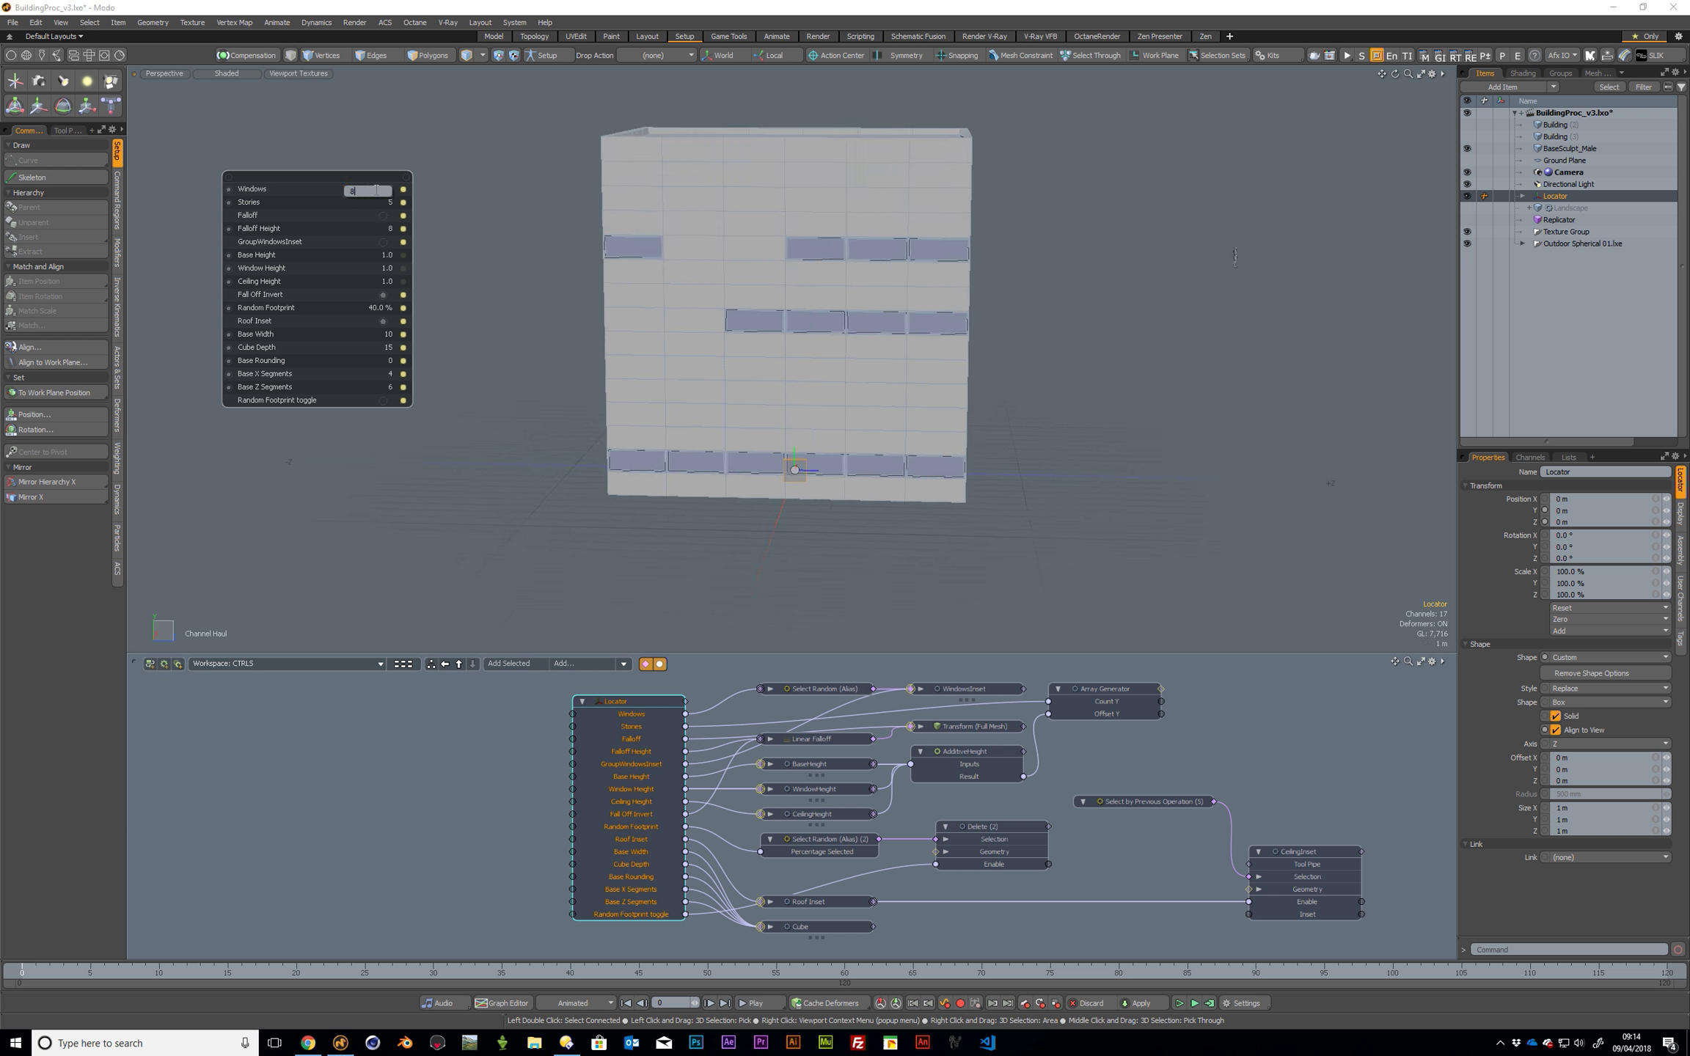
{"action": "type", "text": "5"}
{"action": "key", "text": "Return"}
{"action": "left_click_drag", "start_coordinate": [1061, 289], "coordinate": [897, 296], "text": "alt"}
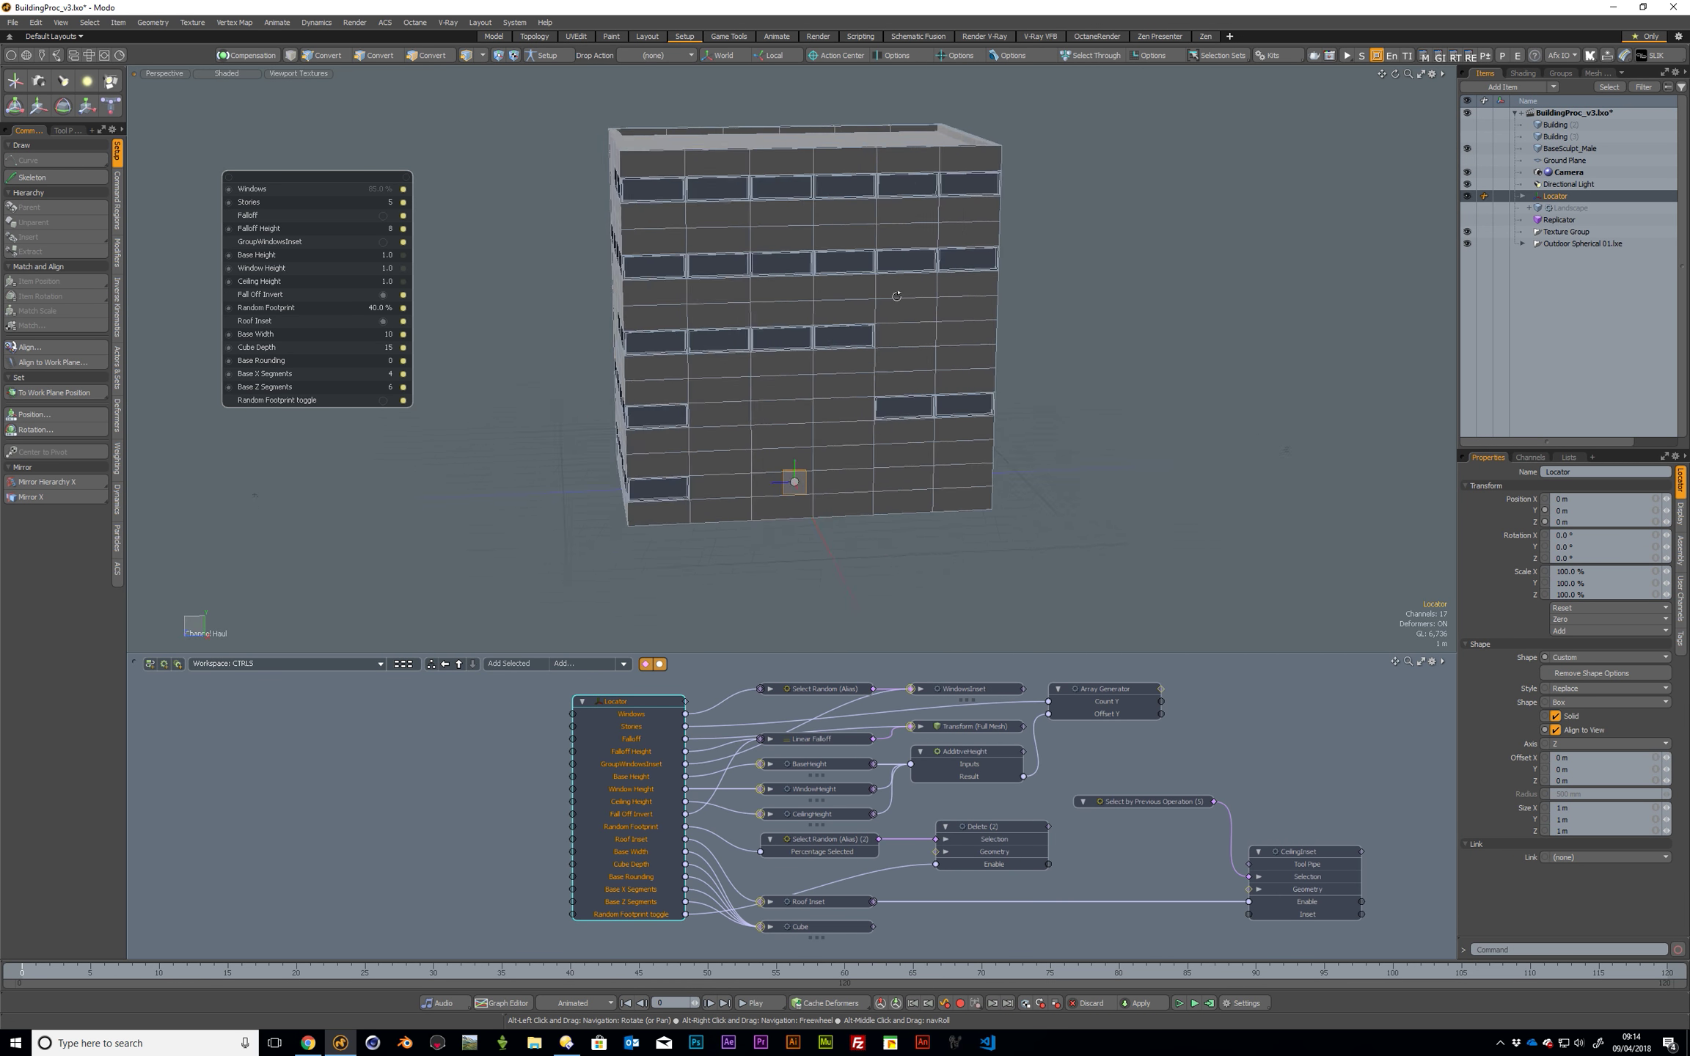
{"action": "left_click", "coordinate": [1037, 256]}
{"action": "left_click_drag", "start_coordinate": [1038, 256], "coordinate": [740, 252], "text": "alt"}
{"action": "left_click", "coordinate": [788, 470]}
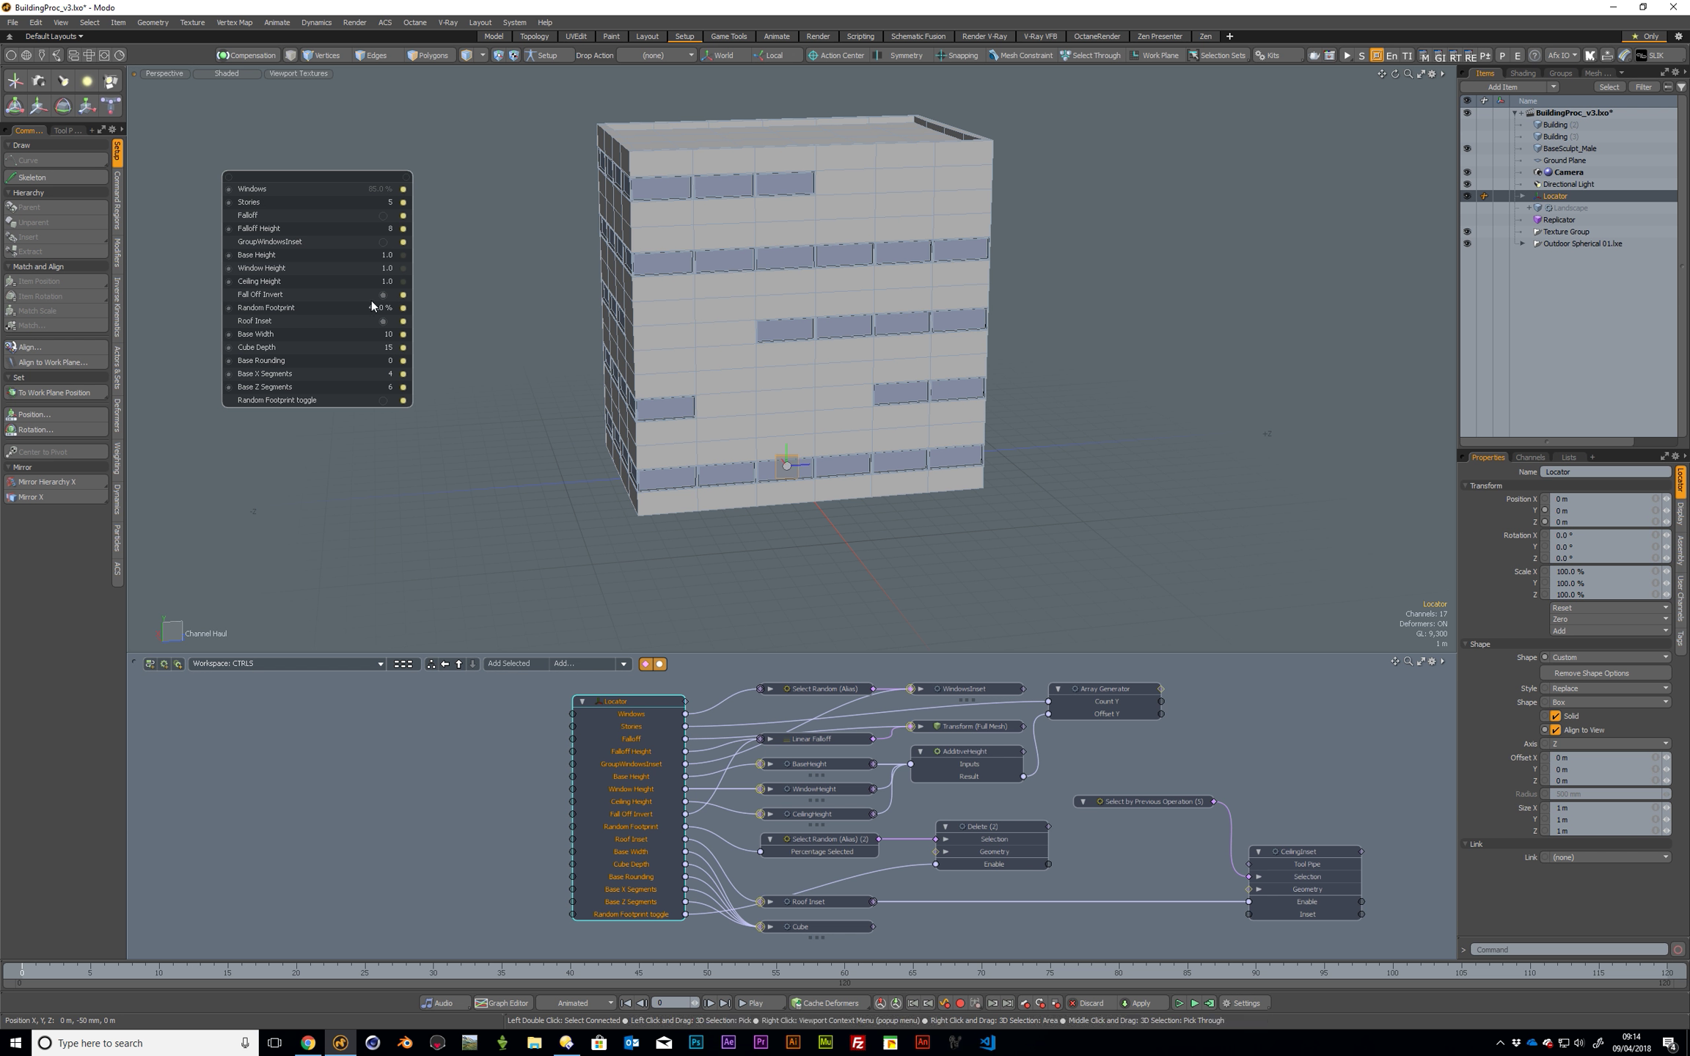
Set the building's Base Rounding to 1 and inspect the beveled corners.
{"action": "double_click", "coordinate": [368, 362]}
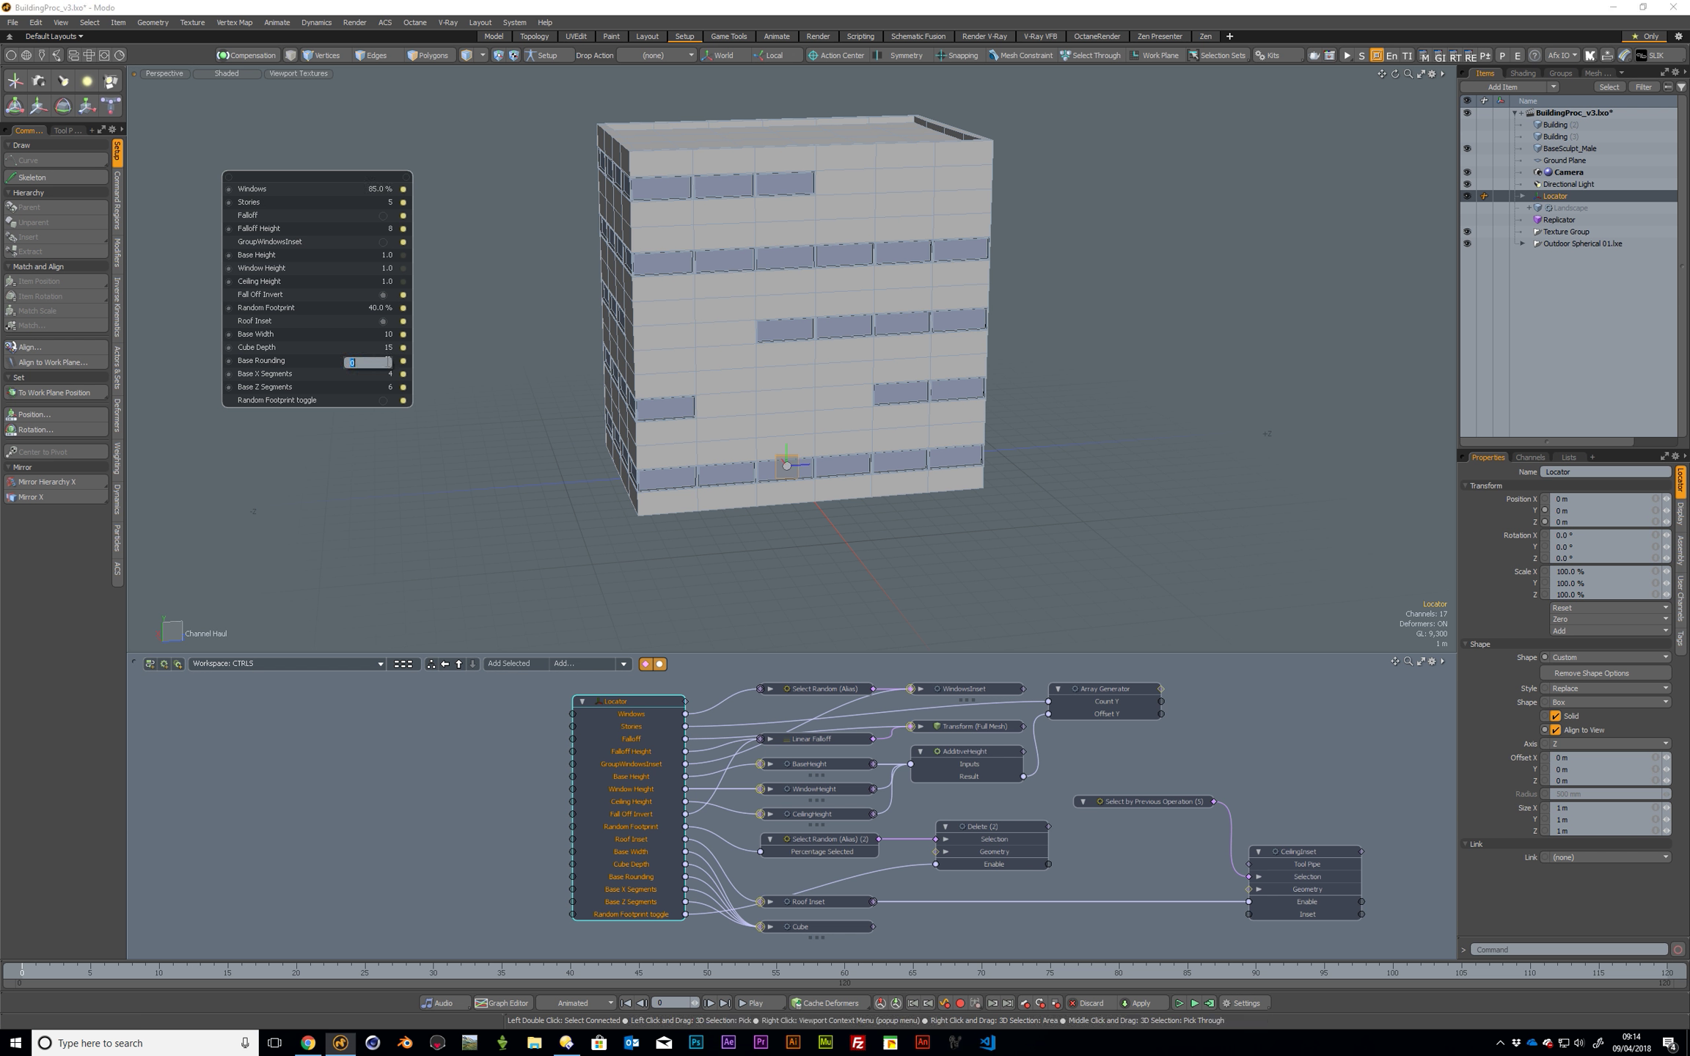
{"action": "key", "text": "Return"}
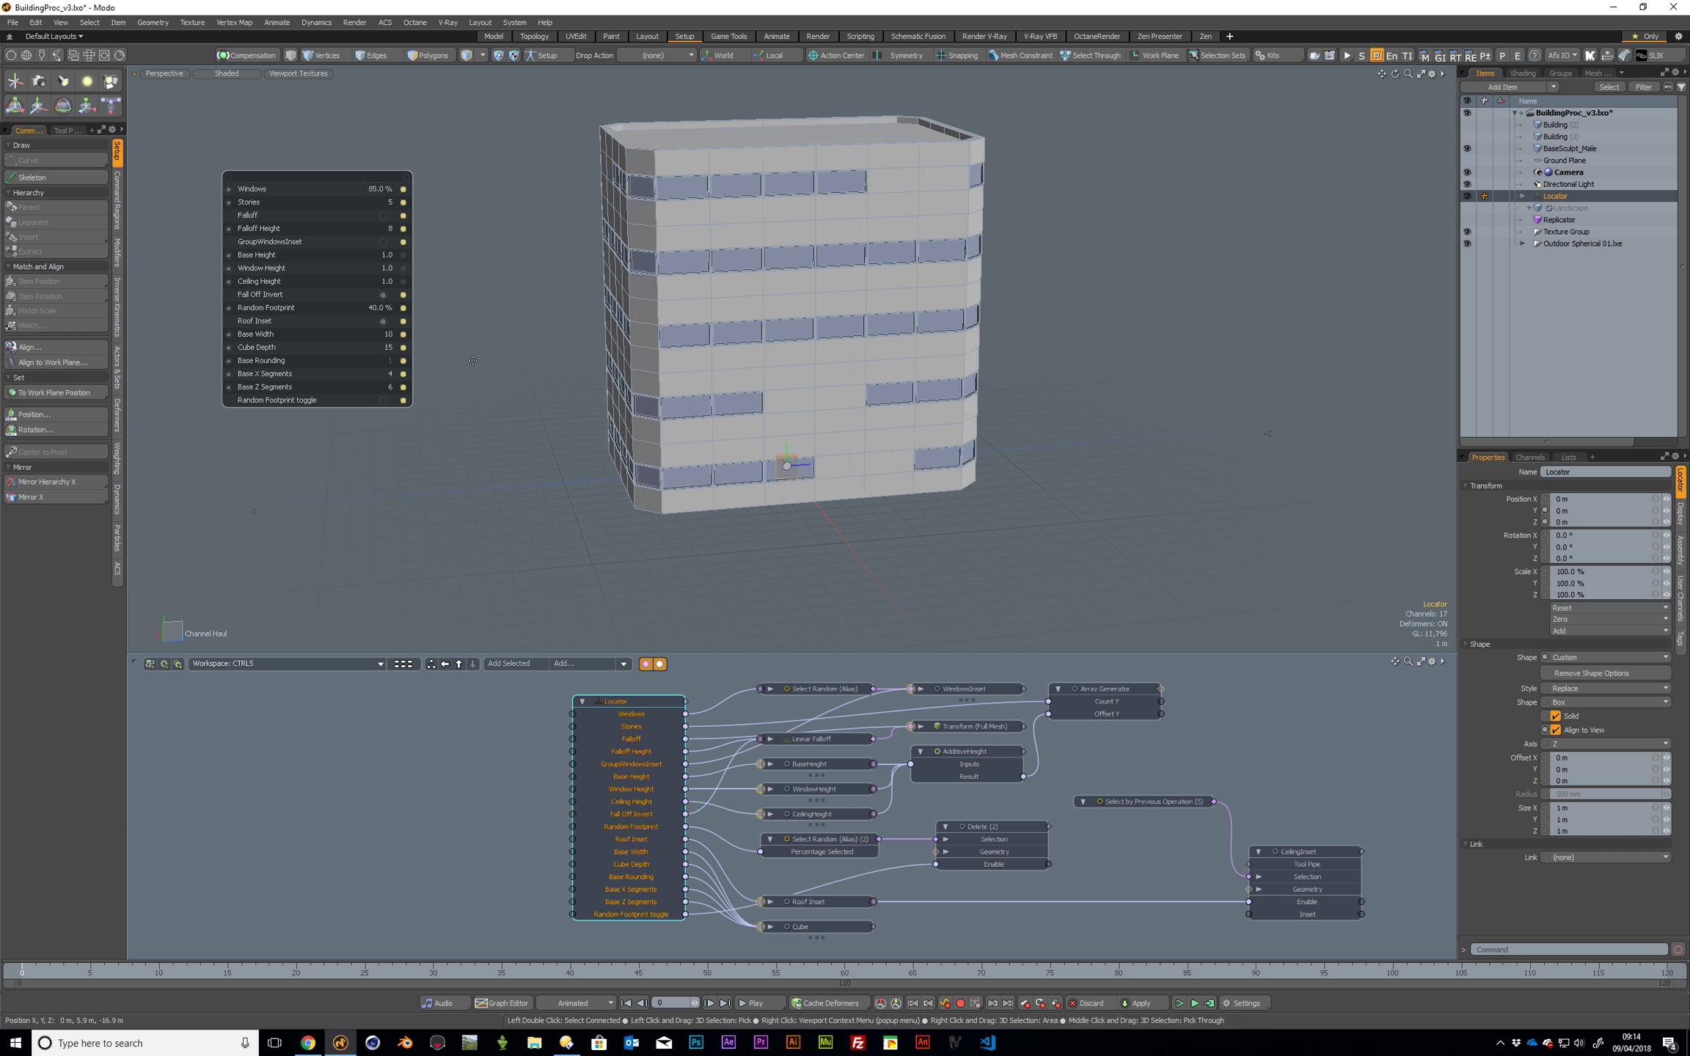
{"action": "left_click_drag", "start_coordinate": [668, 222], "coordinate": [800, 218], "text": "alt"}
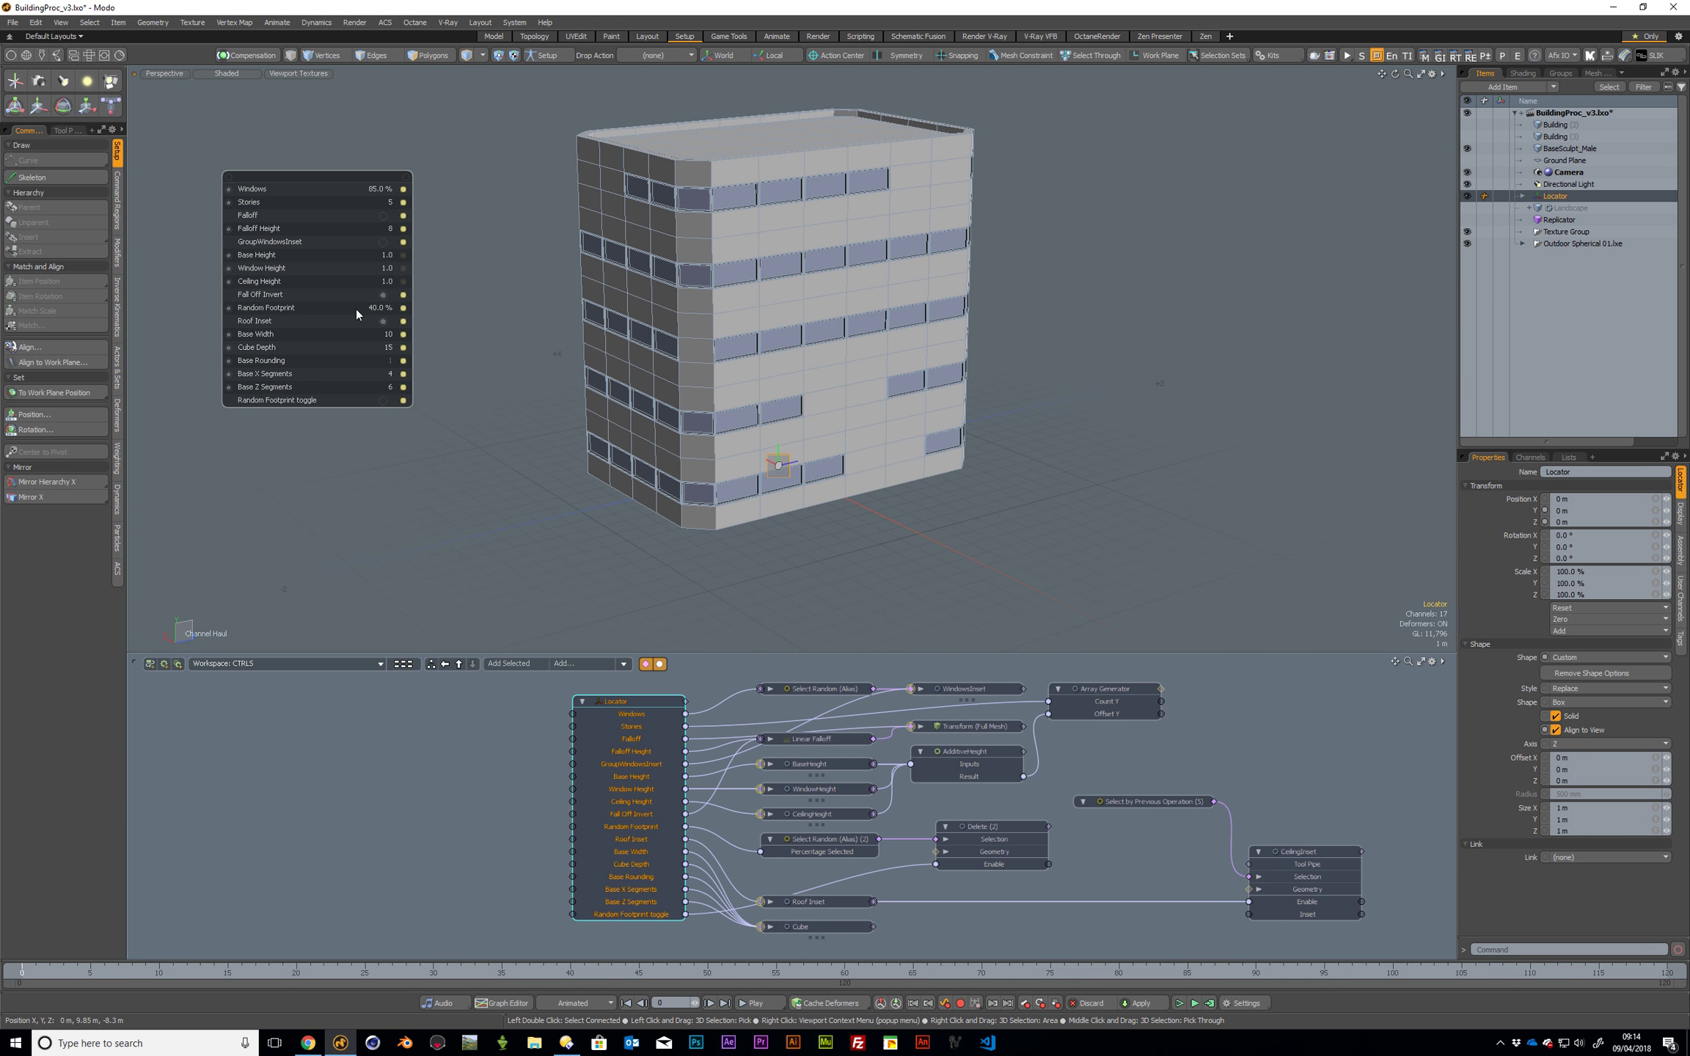
Set the Windows percentage to 50%.
{"action": "double_click", "coordinate": [377, 189]}
{"action": "type", "text": "50"}
{"action": "key", "text": "Return"}
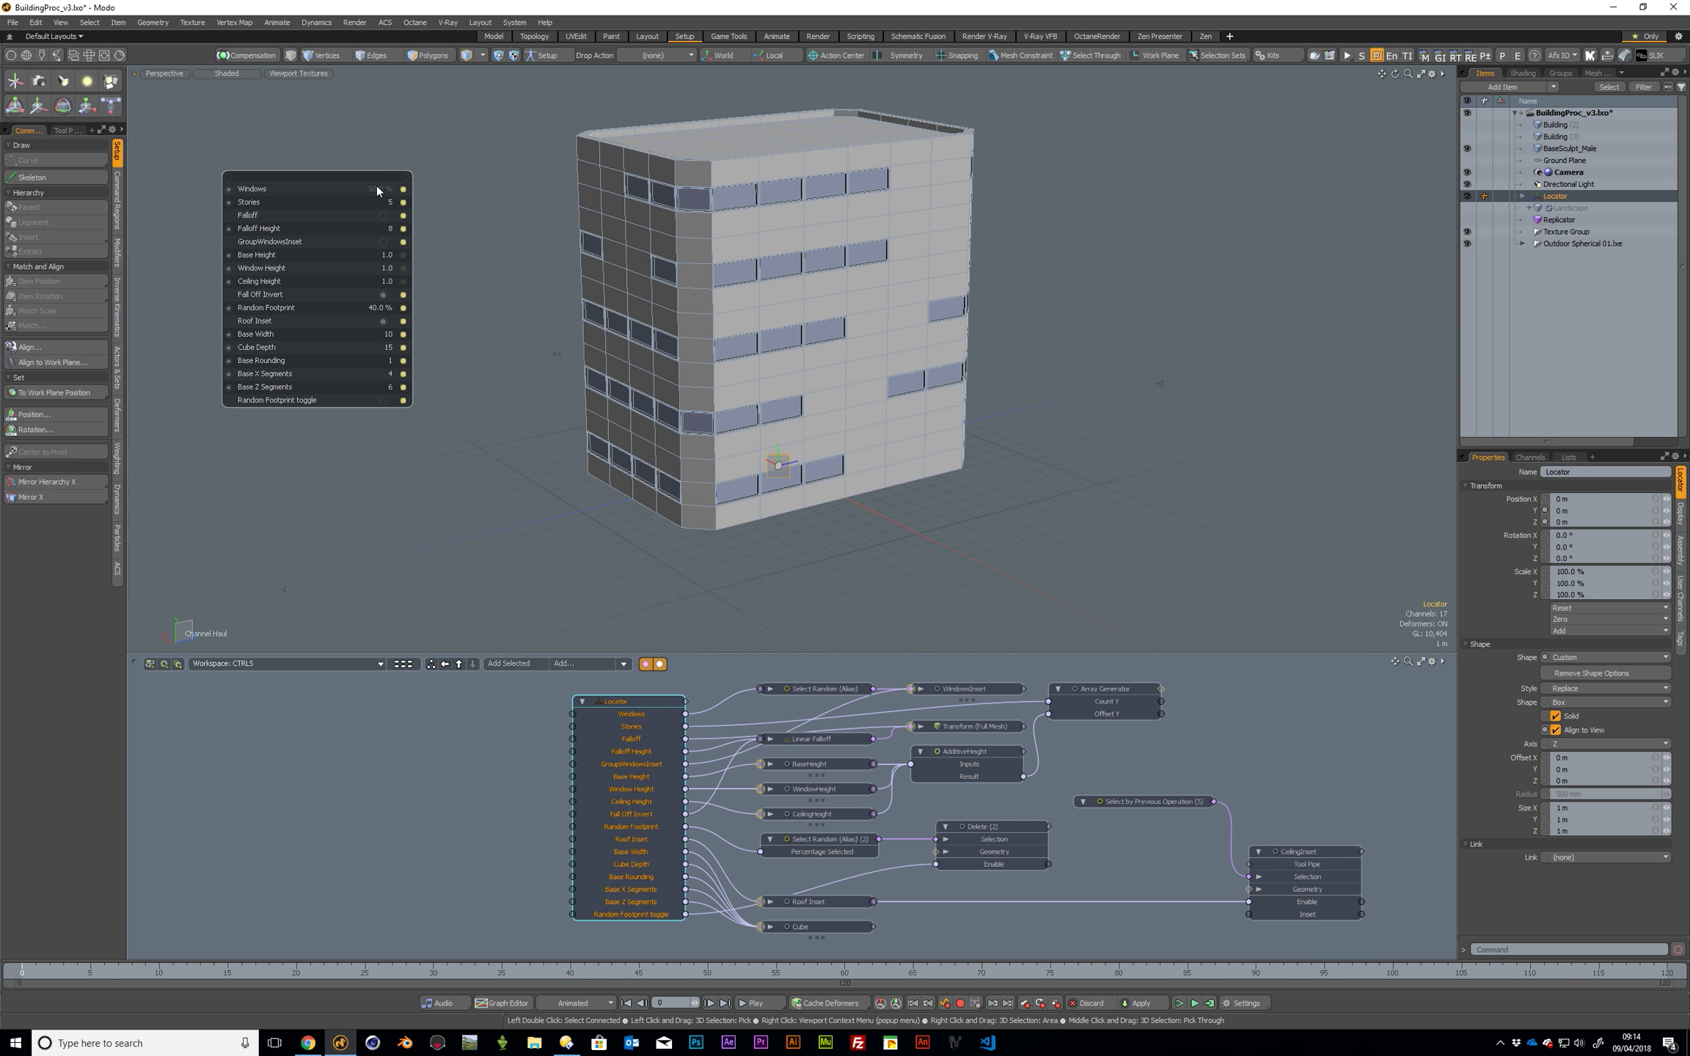
{"action": "left_click_drag", "start_coordinate": [527, 288], "coordinate": [389, 330], "text": "alt"}
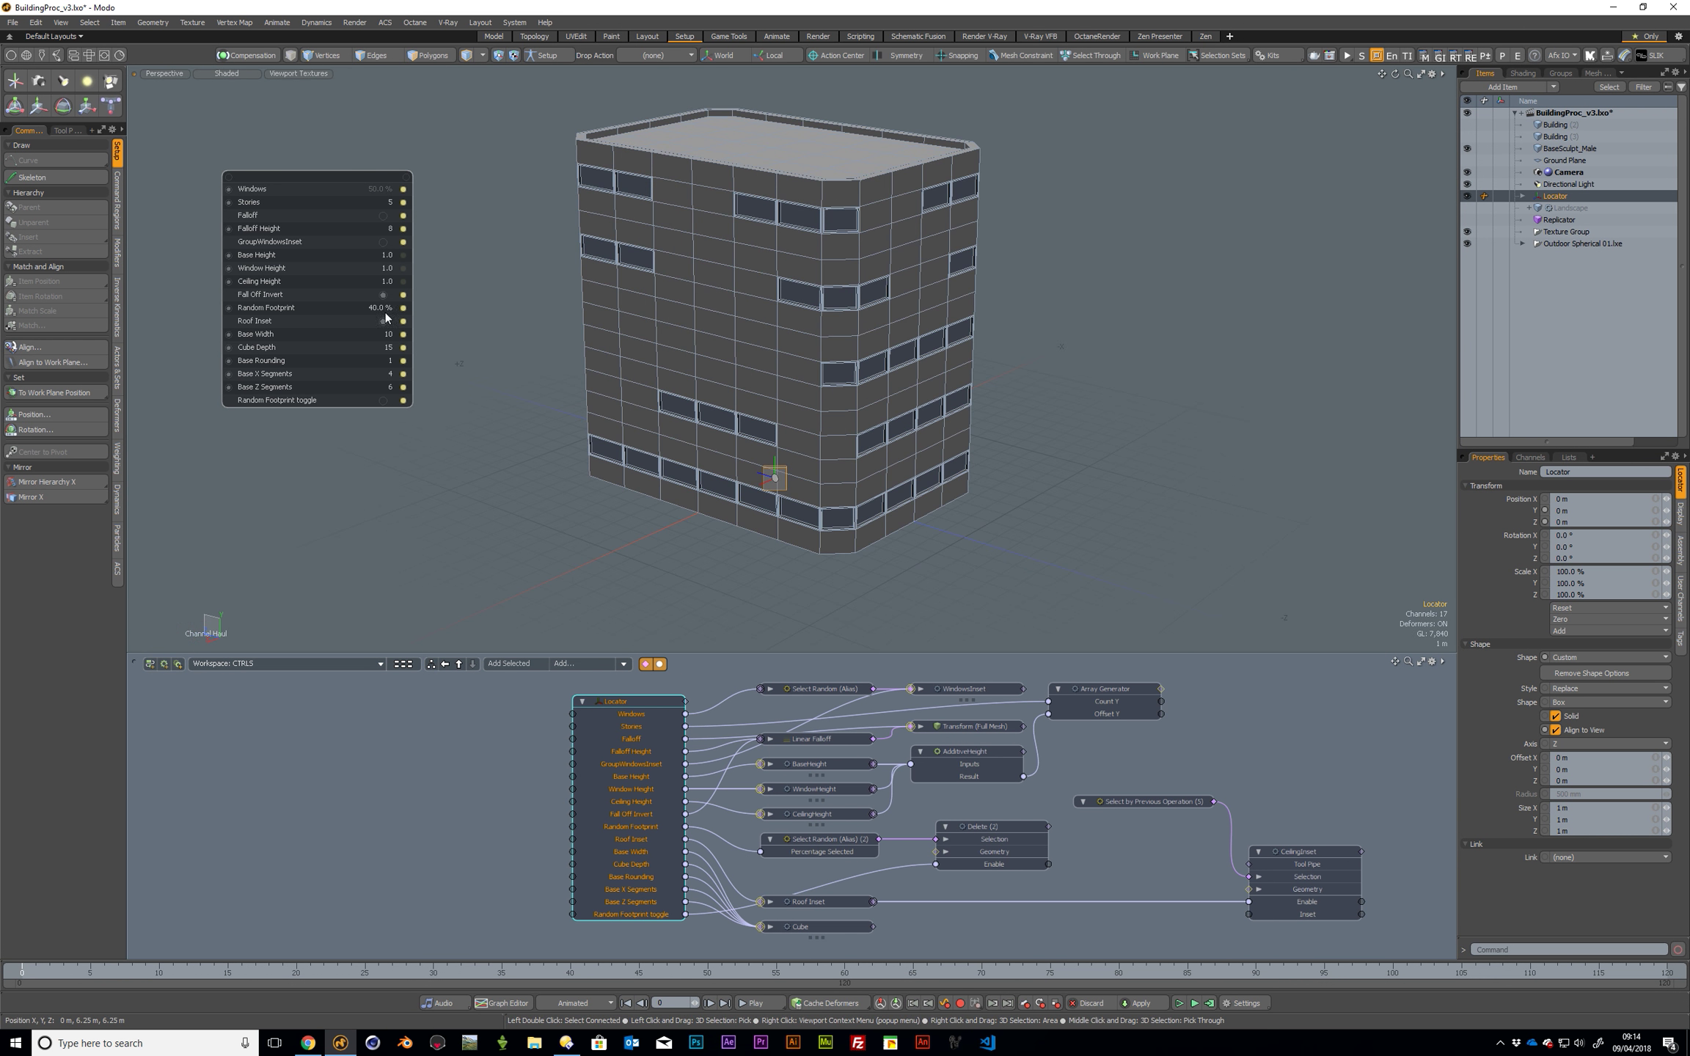
Turn on GroupWindowsInset and set the Base Rounding to 2.
{"action": "left_click", "coordinate": [383, 242]}
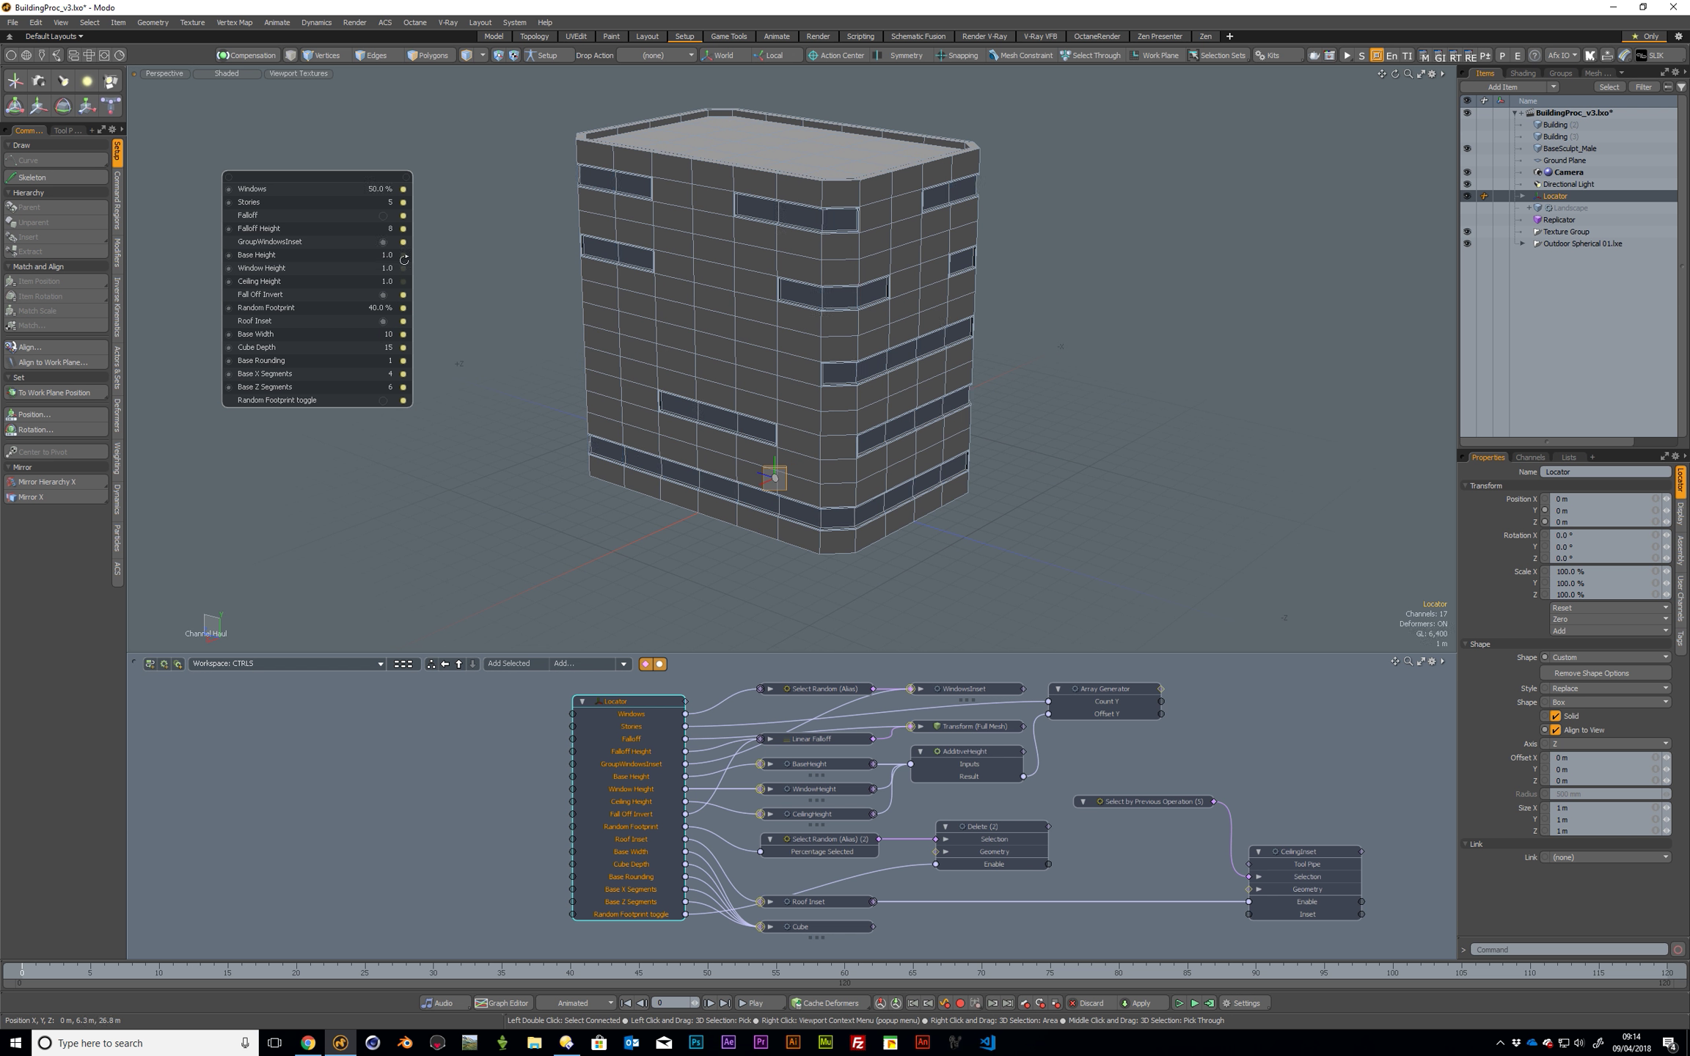
{"action": "left_click_drag", "start_coordinate": [455, 294], "coordinate": [843, 317], "text": "alt"}
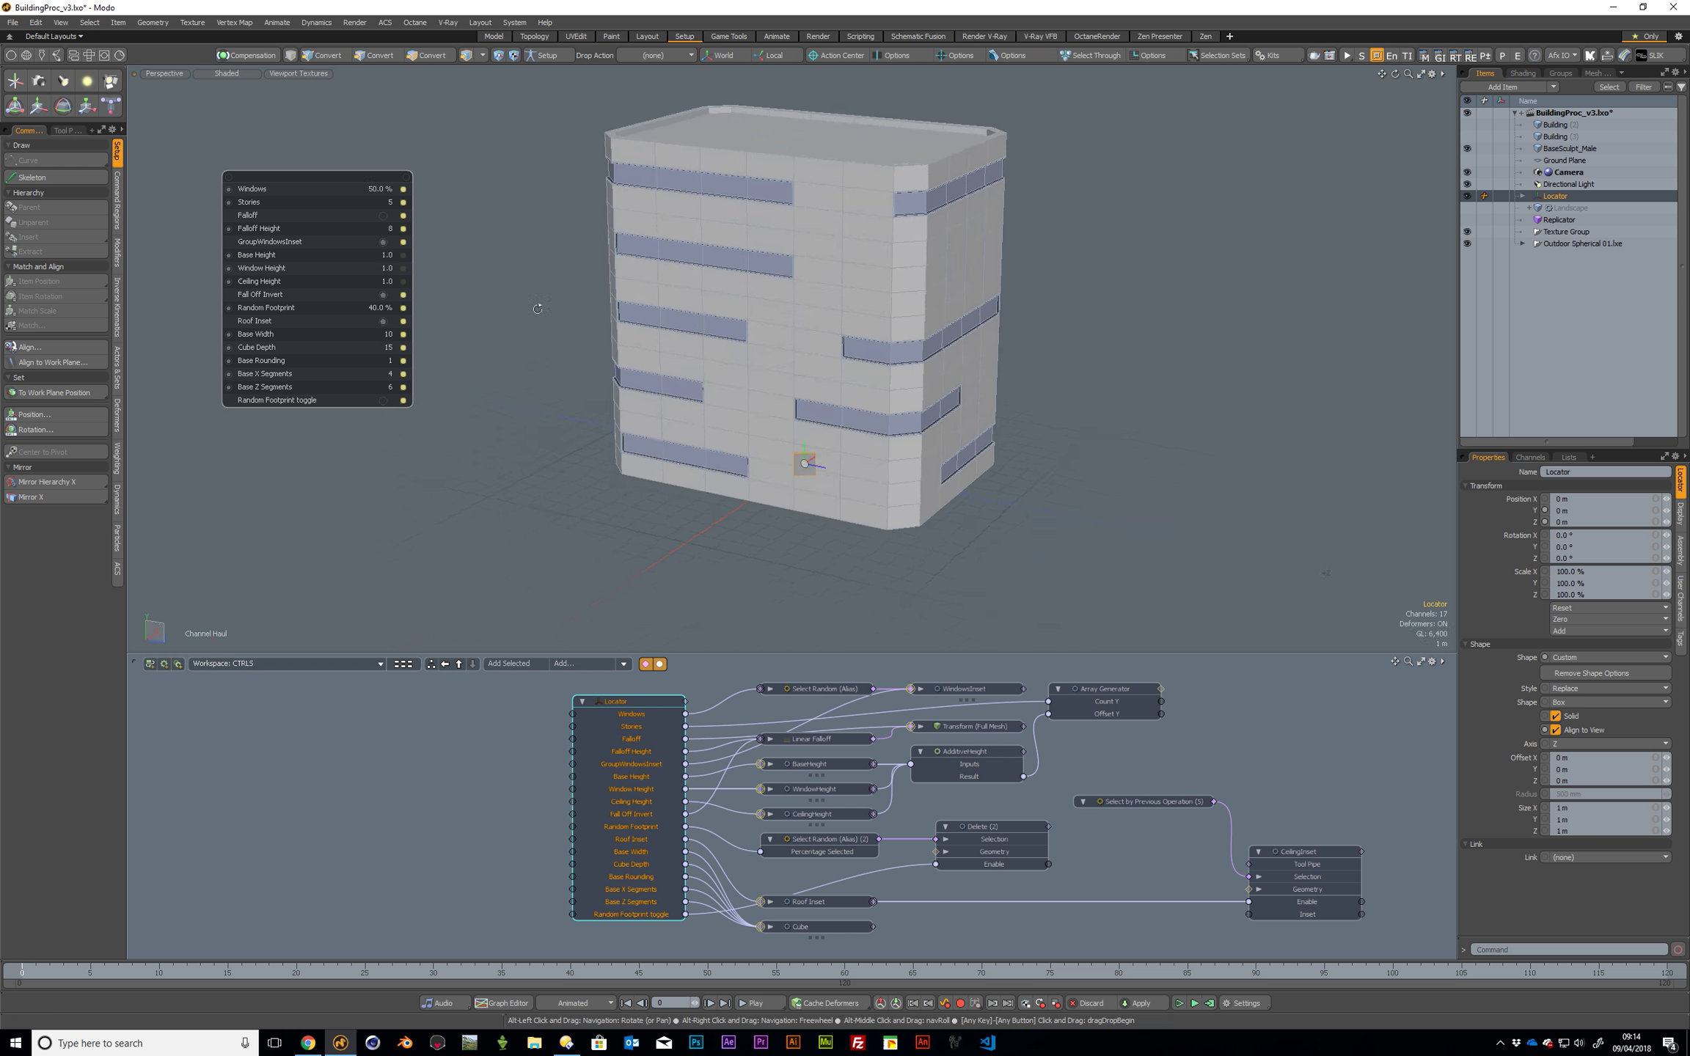
{"action": "left_click", "coordinate": [388, 359]}
{"action": "type", "text": "2"}
{"action": "key", "text": "Return"}
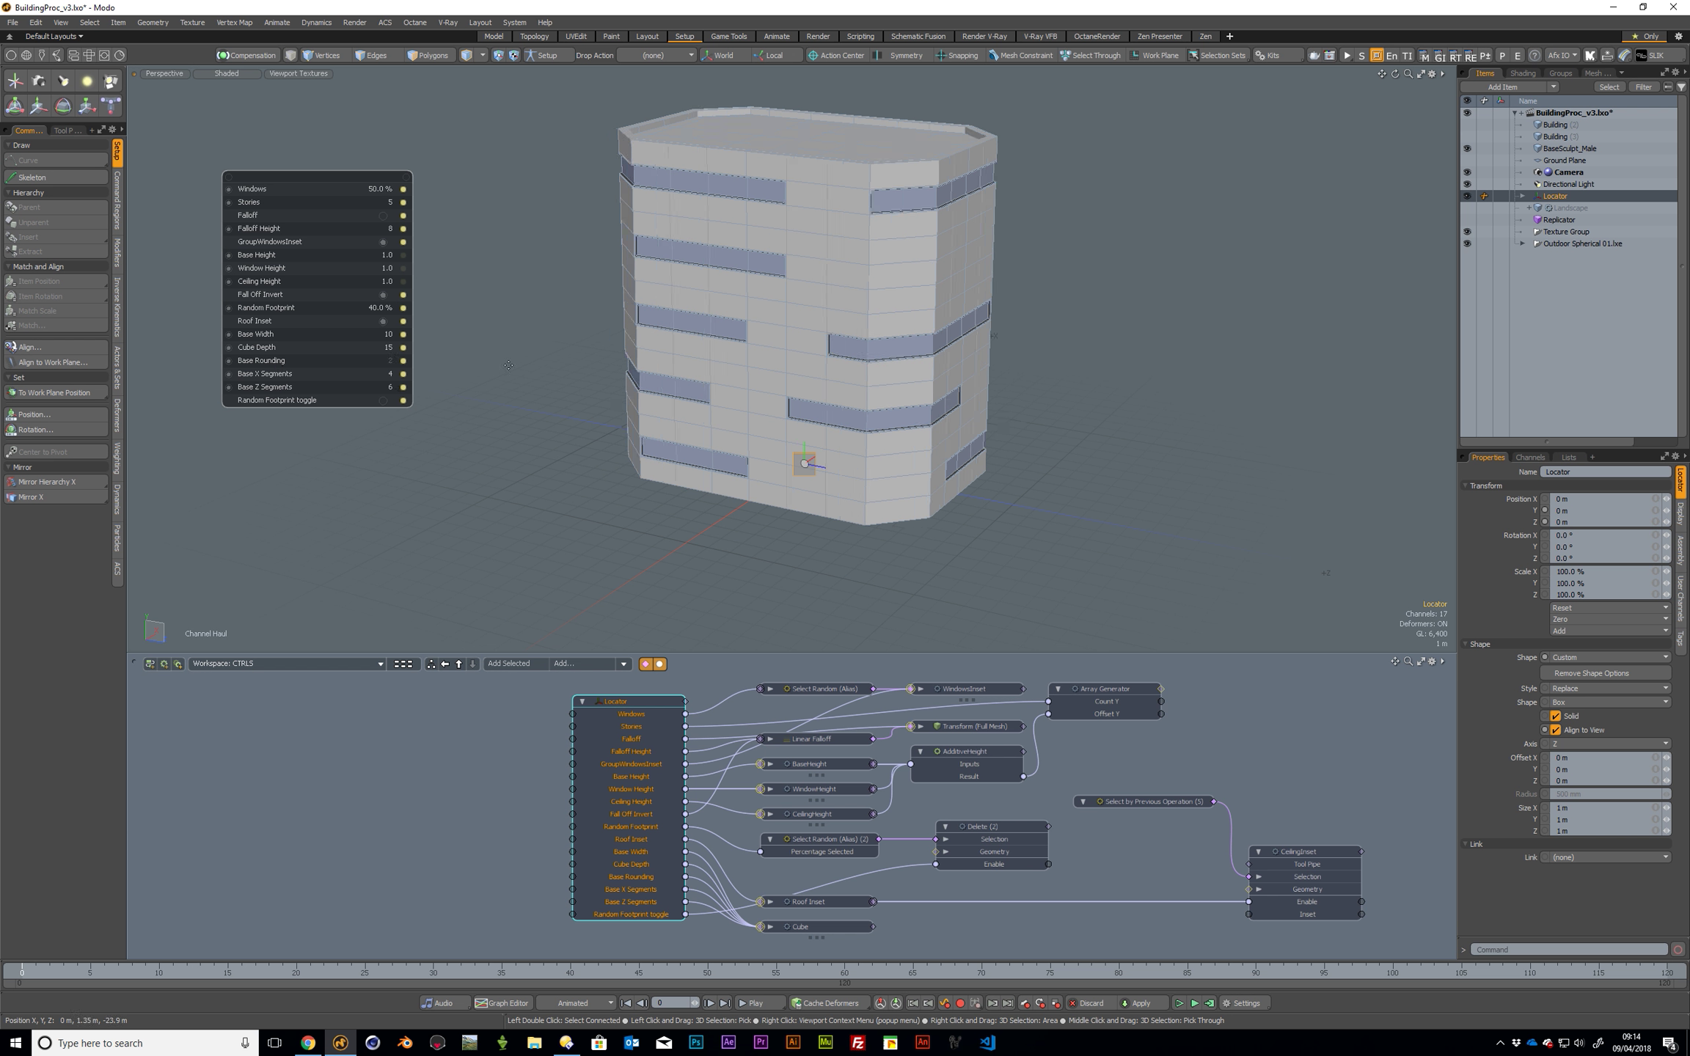
{"action": "left_click_drag", "start_coordinate": [842, 201], "coordinate": [835, 237], "text": "alt"}
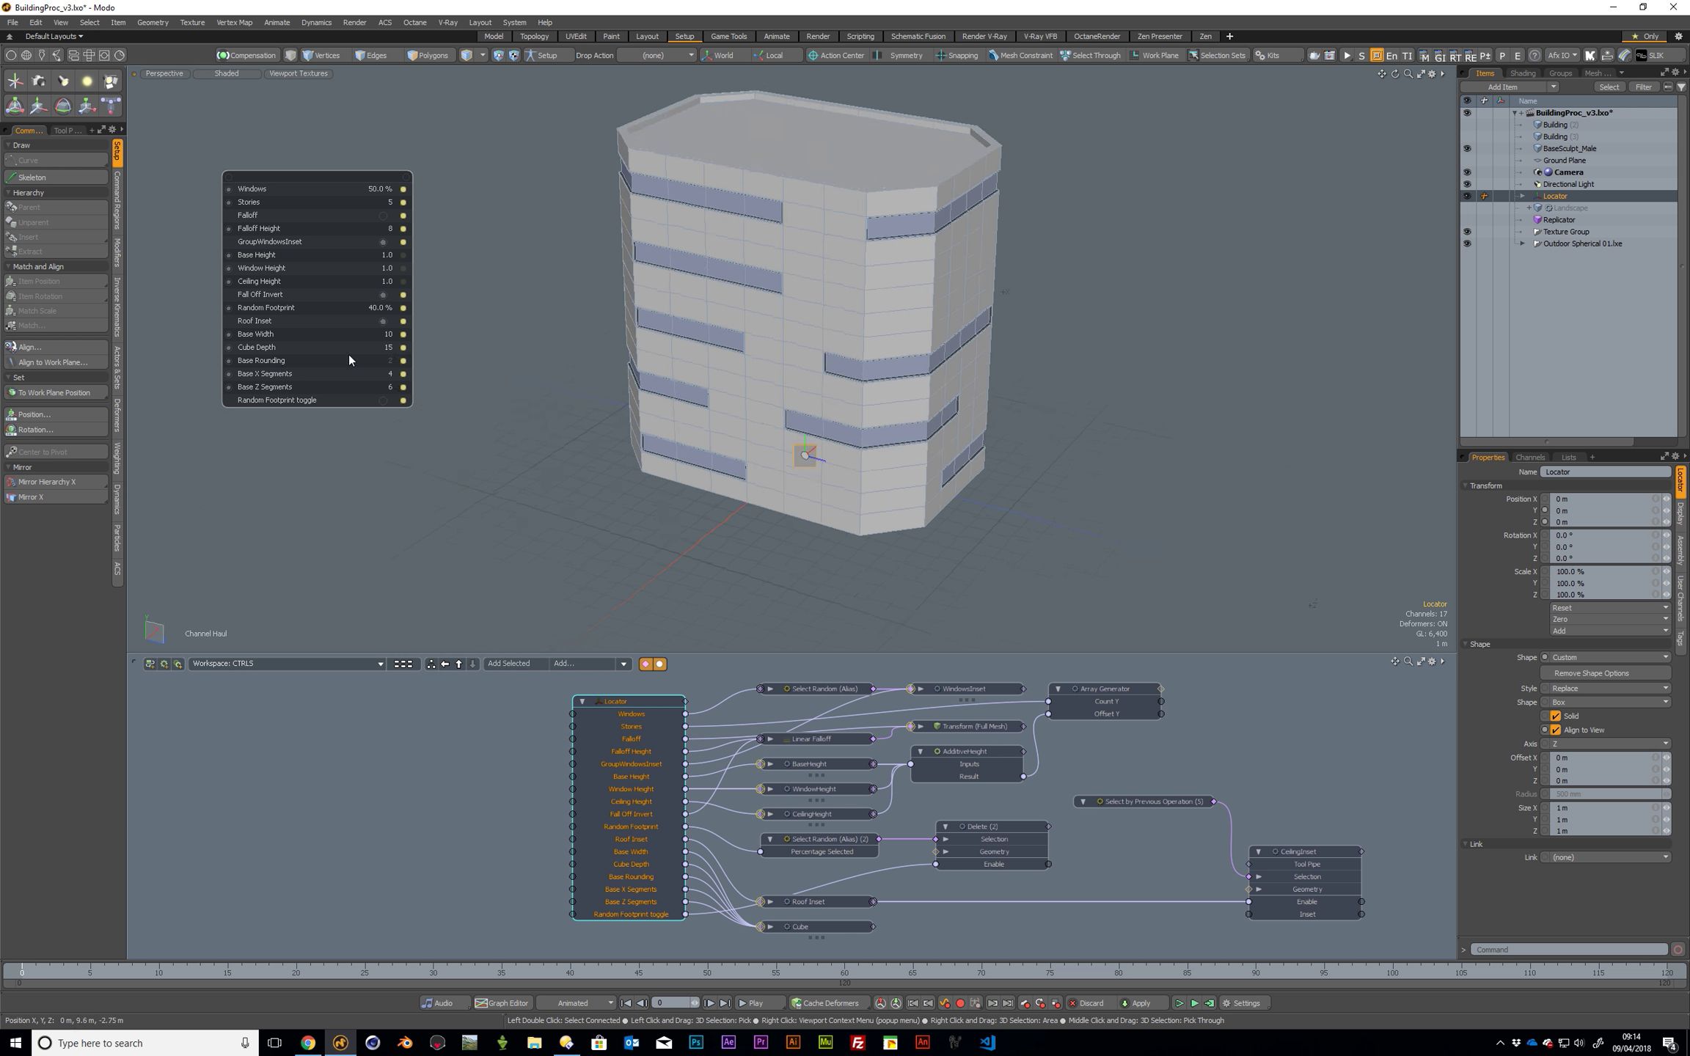
Enable the Random Footprint toggle, switch GroupWindowsInset off and look at the irregular building outline.
{"action": "left_click", "coordinate": [377, 309]}
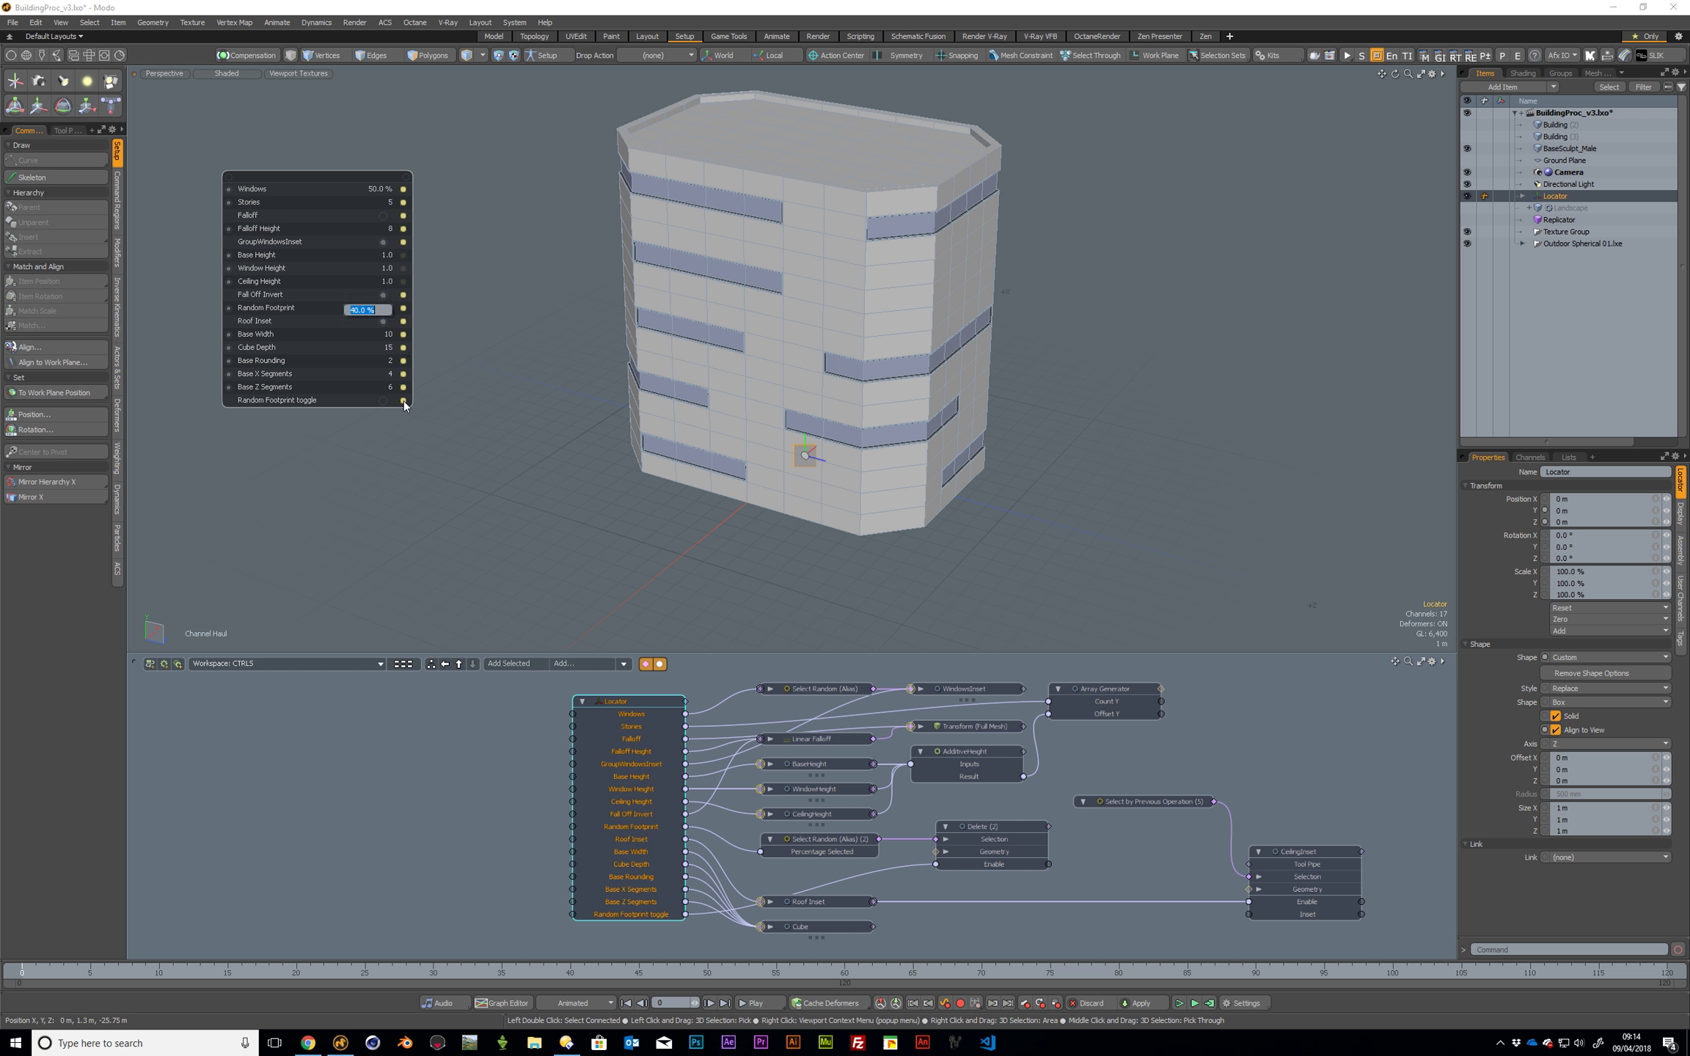
{"action": "left_click", "coordinate": [381, 400]}
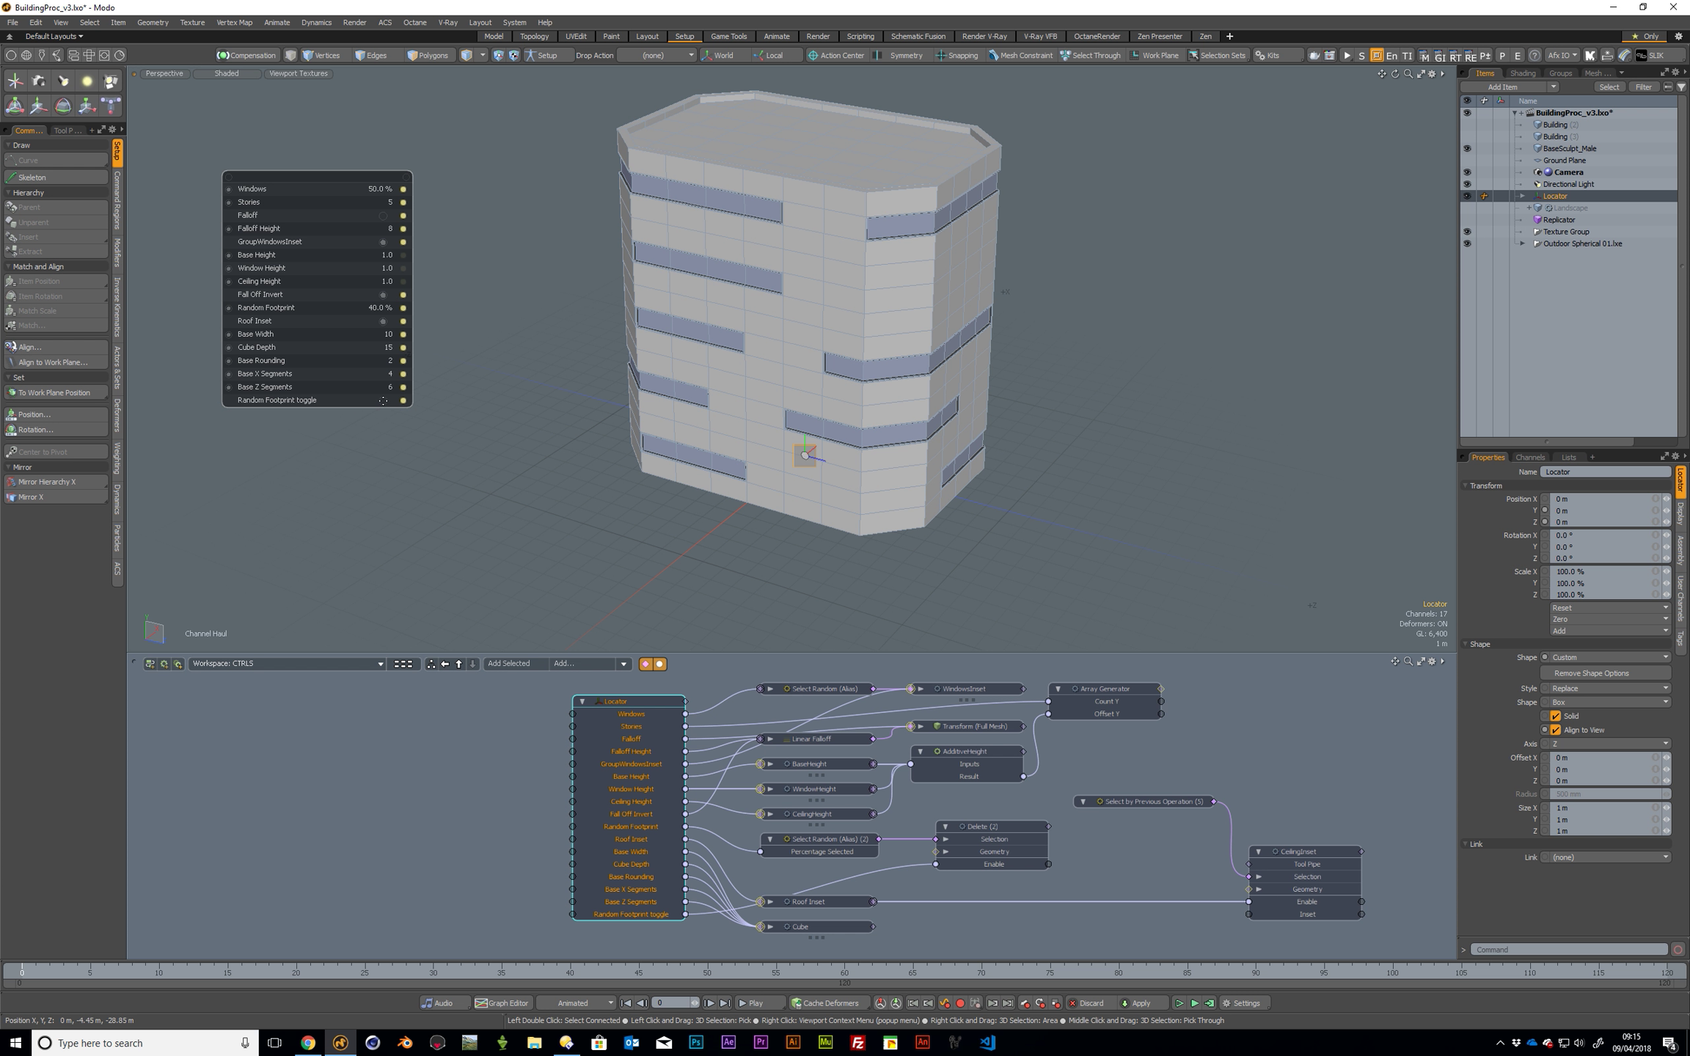
{"action": "left_click_drag", "start_coordinate": [481, 322], "coordinate": [368, 286], "text": "alt"}
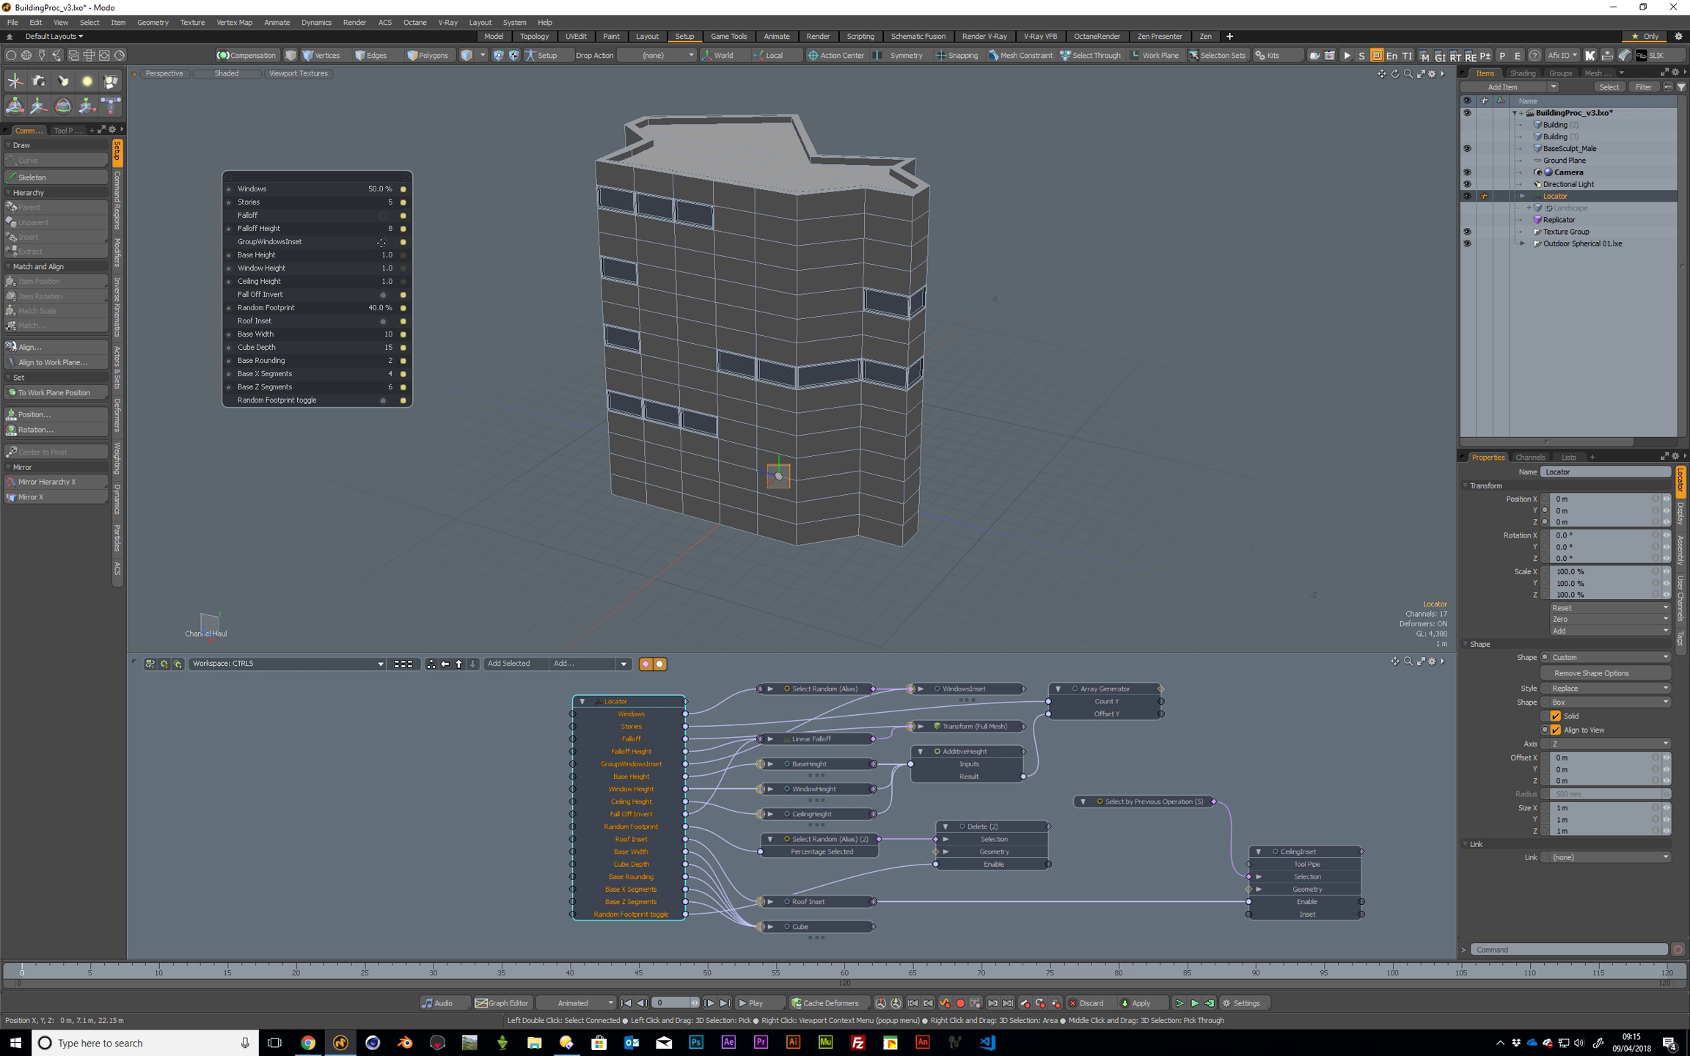
{"action": "left_click_drag", "start_coordinate": [660, 308], "coordinate": [399, 383], "text": "alt"}
Try Random Footprint at 20% and at 5%, inspecting the building from different sides.
{"action": "left_click", "coordinate": [379, 308]}
{"action": "type", "text": "20"}
{"action": "key", "text": "Return"}
{"action": "left_click_drag", "start_coordinate": [1026, 317], "coordinate": [809, 335], "text": "alt"}
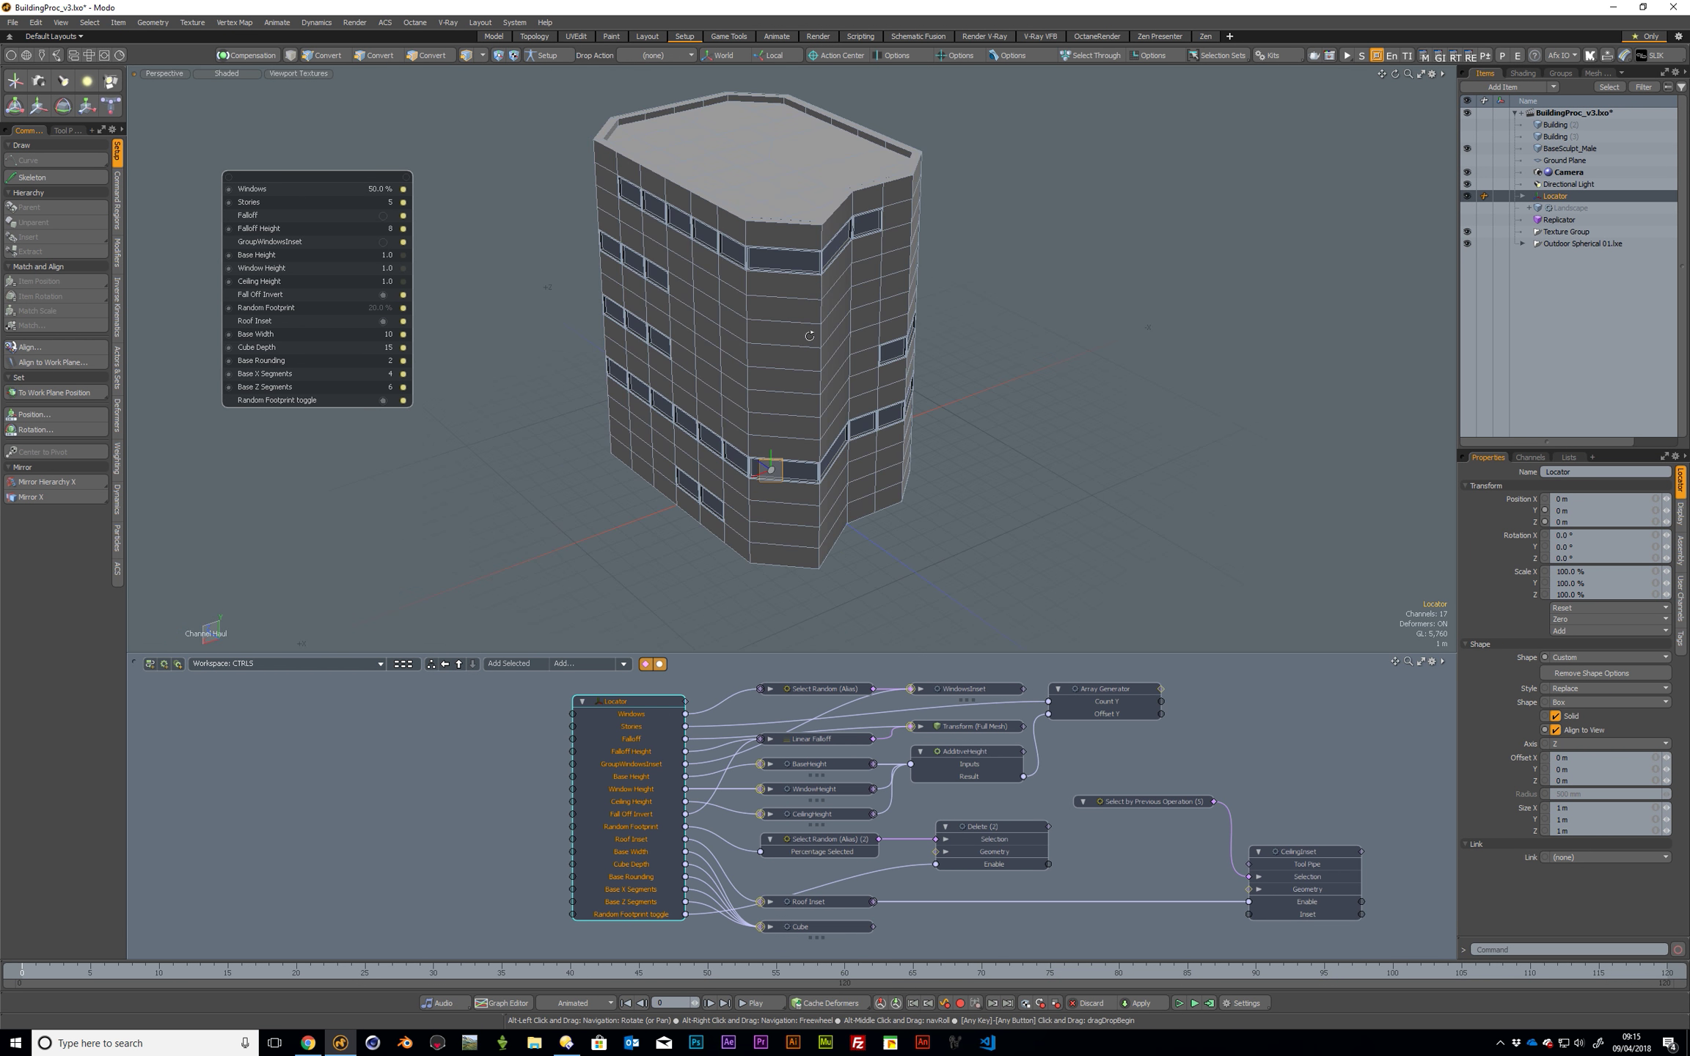
{"action": "left_click", "coordinate": [369, 307]}
{"action": "type", "text": "5"}
{"action": "key", "text": "Return"}
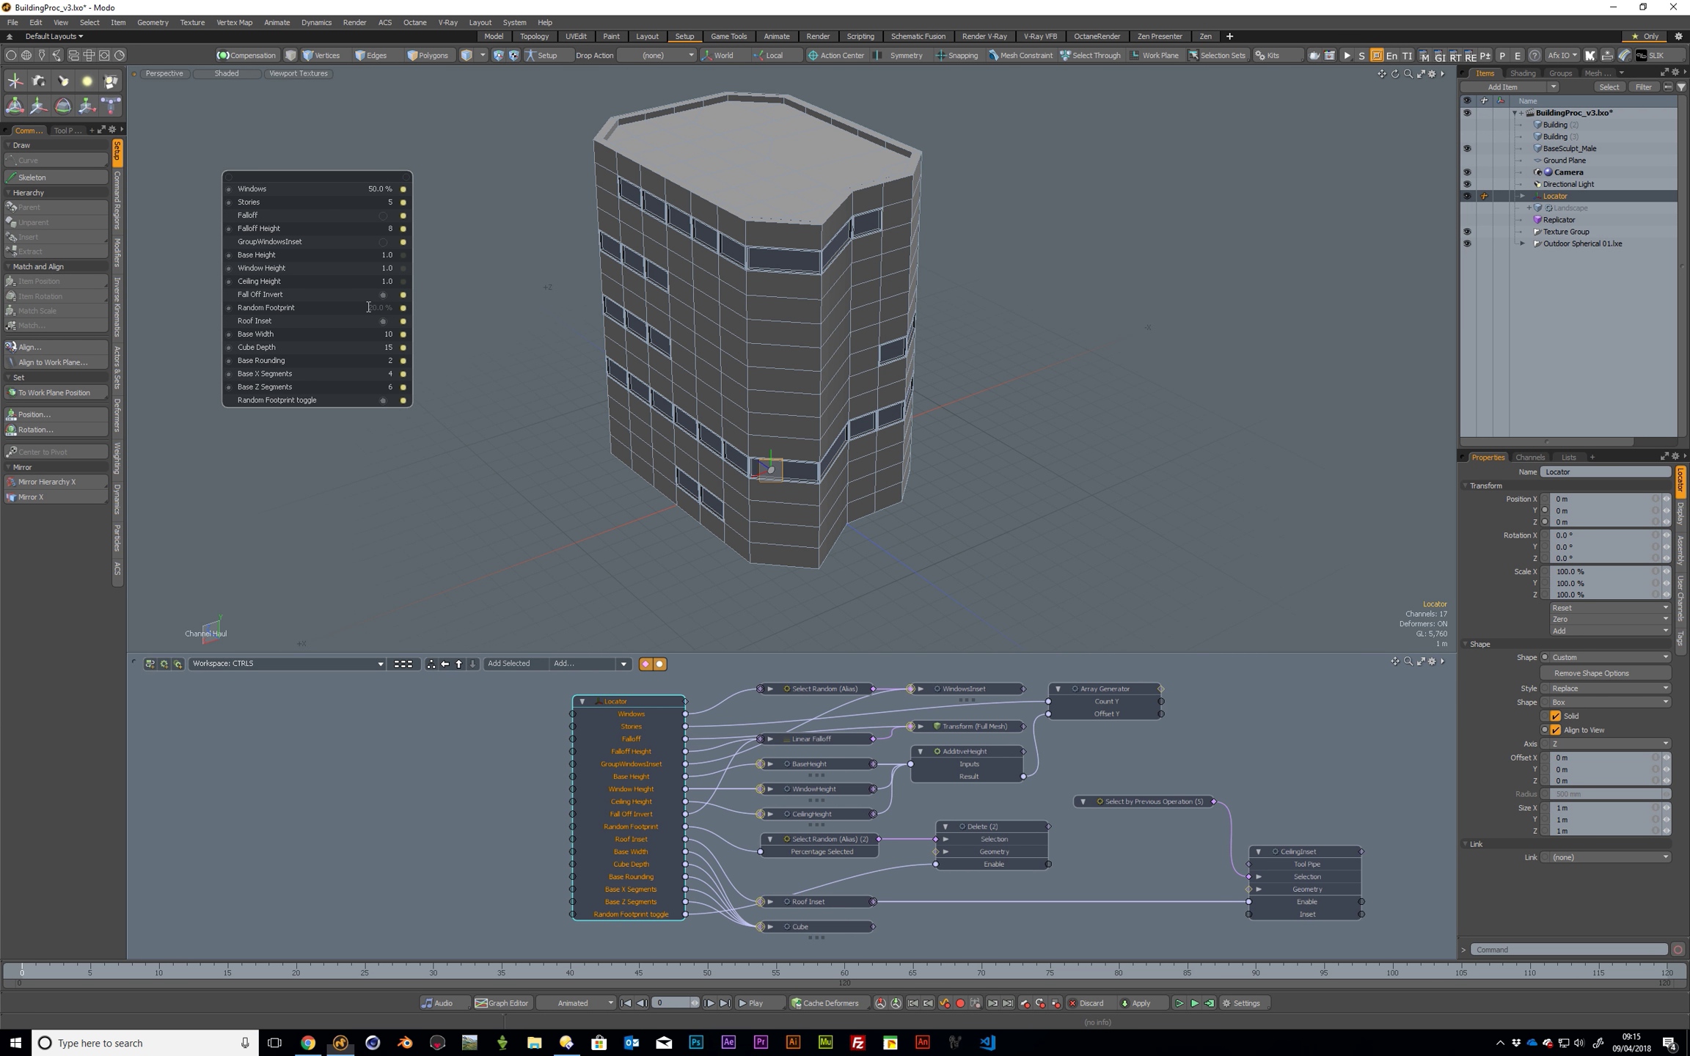
{"action": "left_click_drag", "start_coordinate": [862, 225], "coordinate": [645, 234], "text": "alt"}
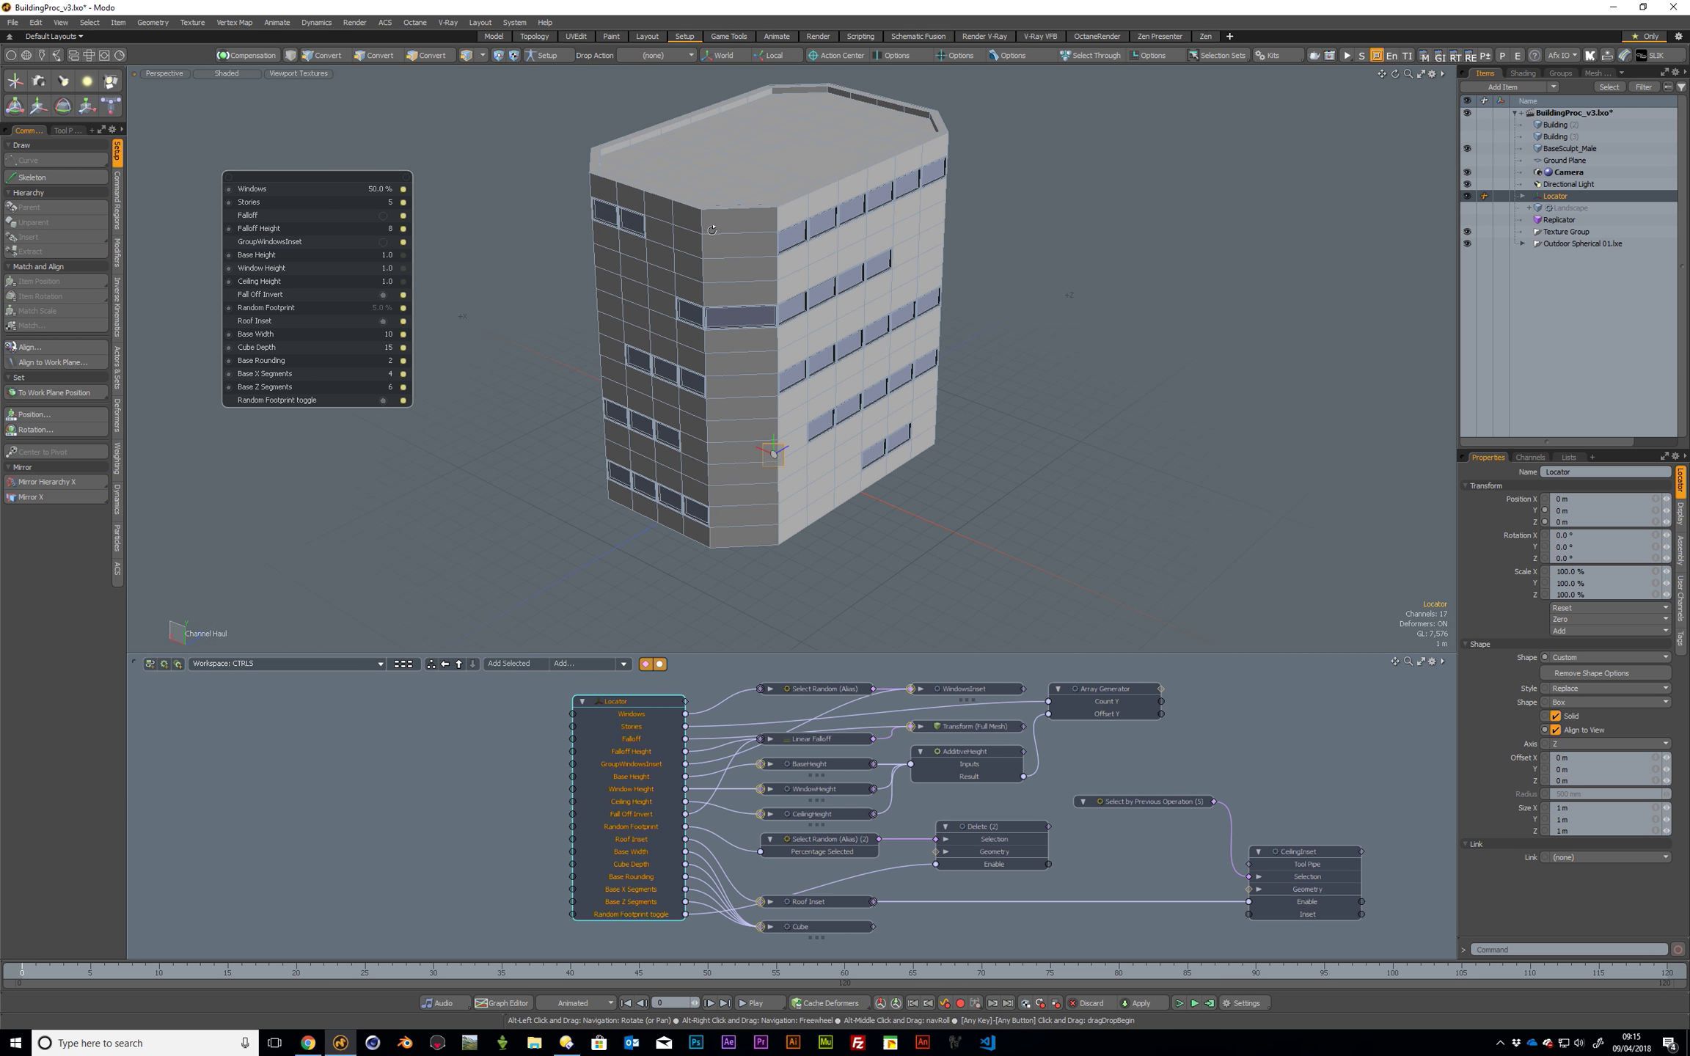
Try higher Random Footprint values of 85% and 60% on the building.
{"action": "left_click", "coordinate": [375, 307]}
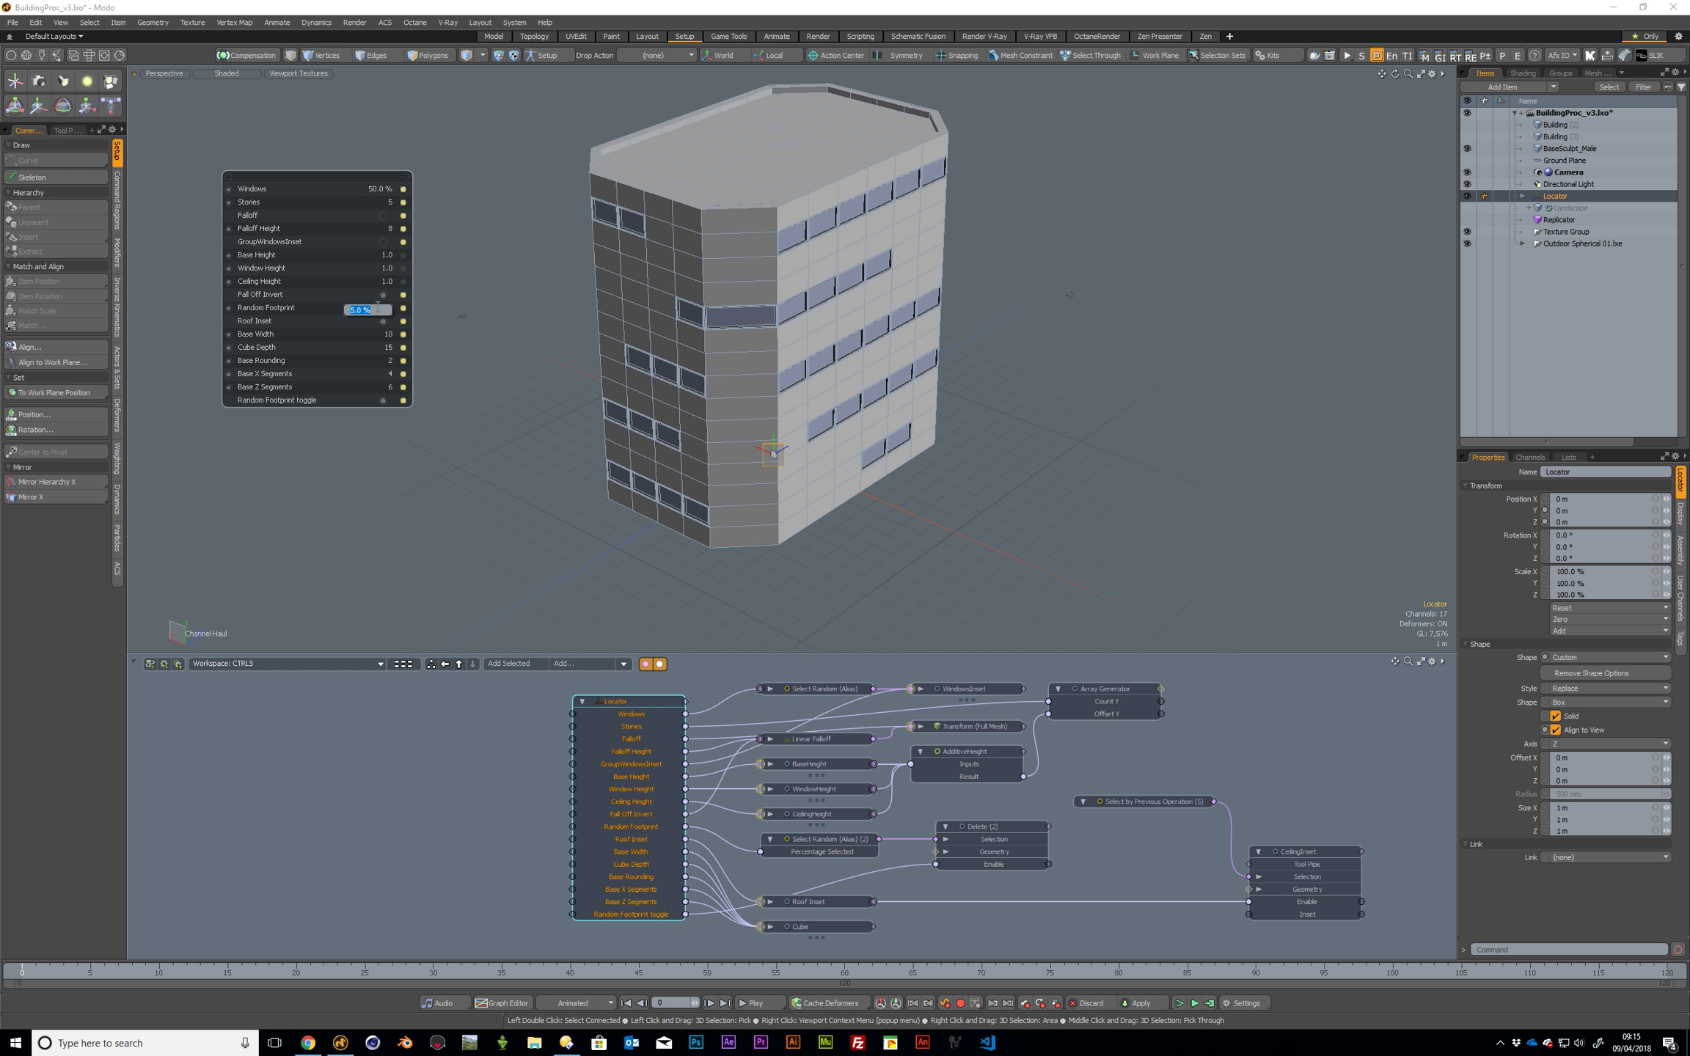
{"action": "type", "text": "85"}
{"action": "key", "text": "Return"}
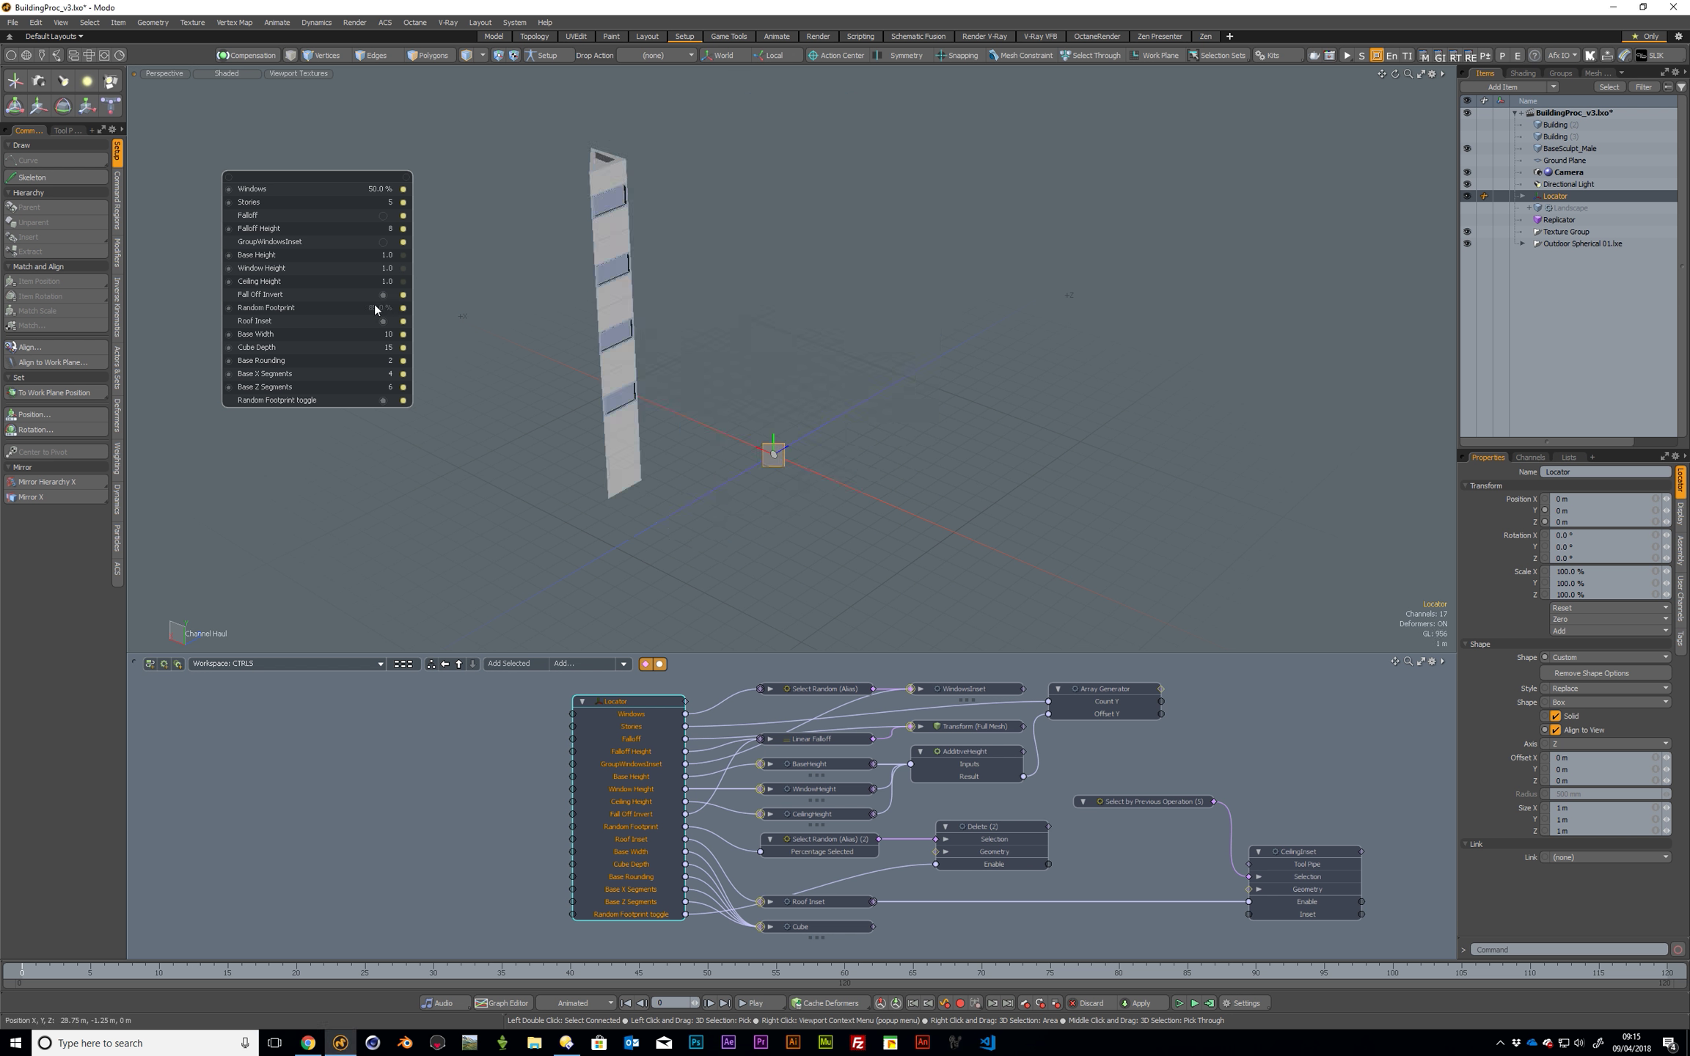
{"action": "left_click", "coordinate": [375, 306]}
{"action": "type", "text": "60"}
{"action": "key", "text": "Return"}
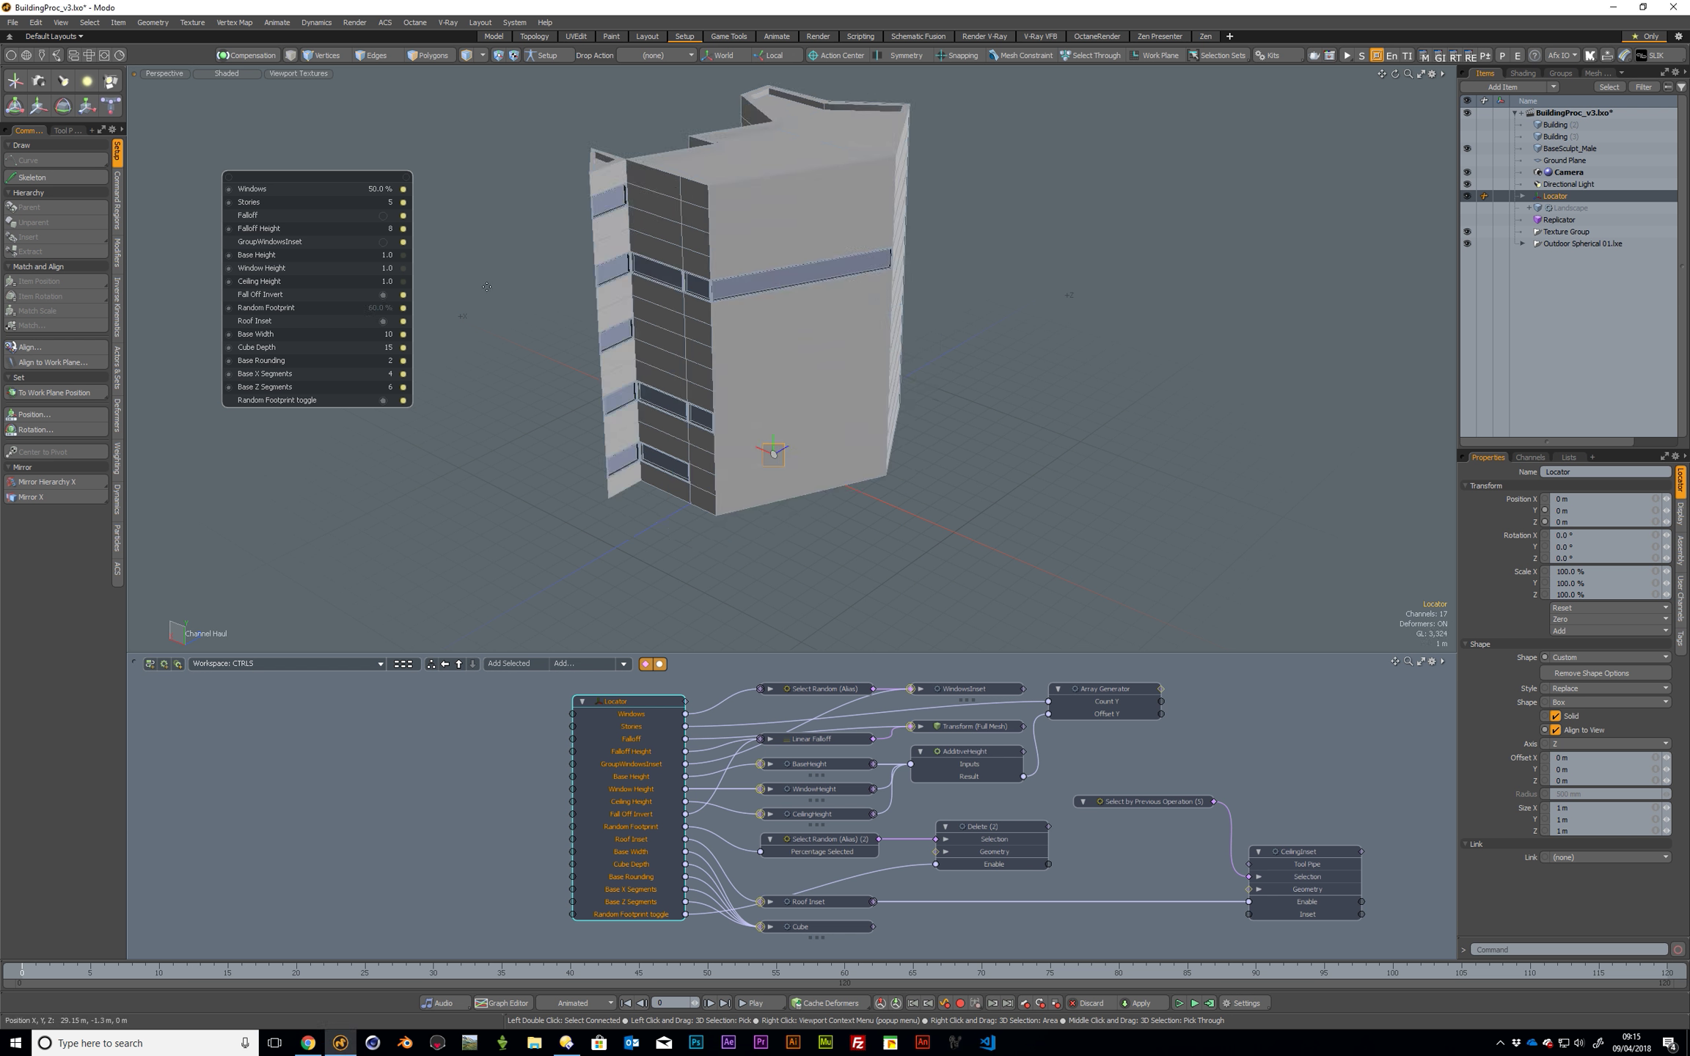
Set Random Footprint to 50% and switch the Random Footprint toggle off.
{"action": "left_click", "coordinate": [381, 306]}
{"action": "type", "text": "50"}
{"action": "key", "text": "Return"}
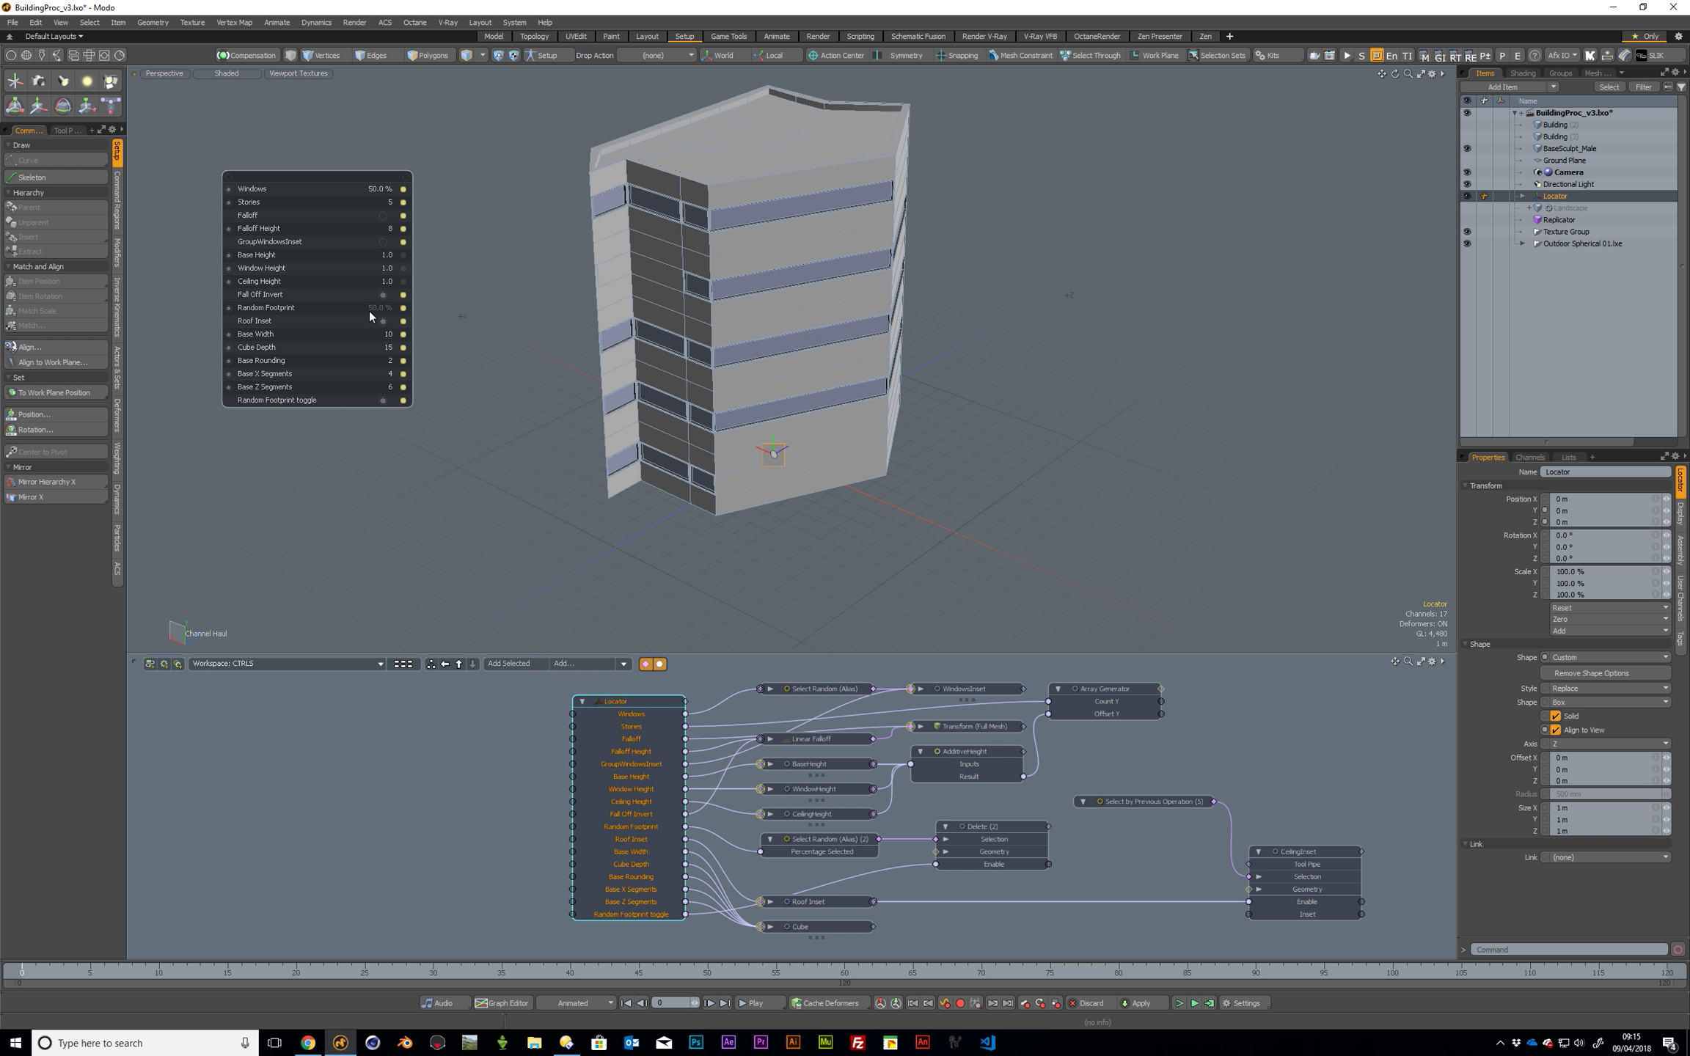
{"action": "left_click_drag", "start_coordinate": [648, 184], "coordinate": [381, 300], "text": "alt"}
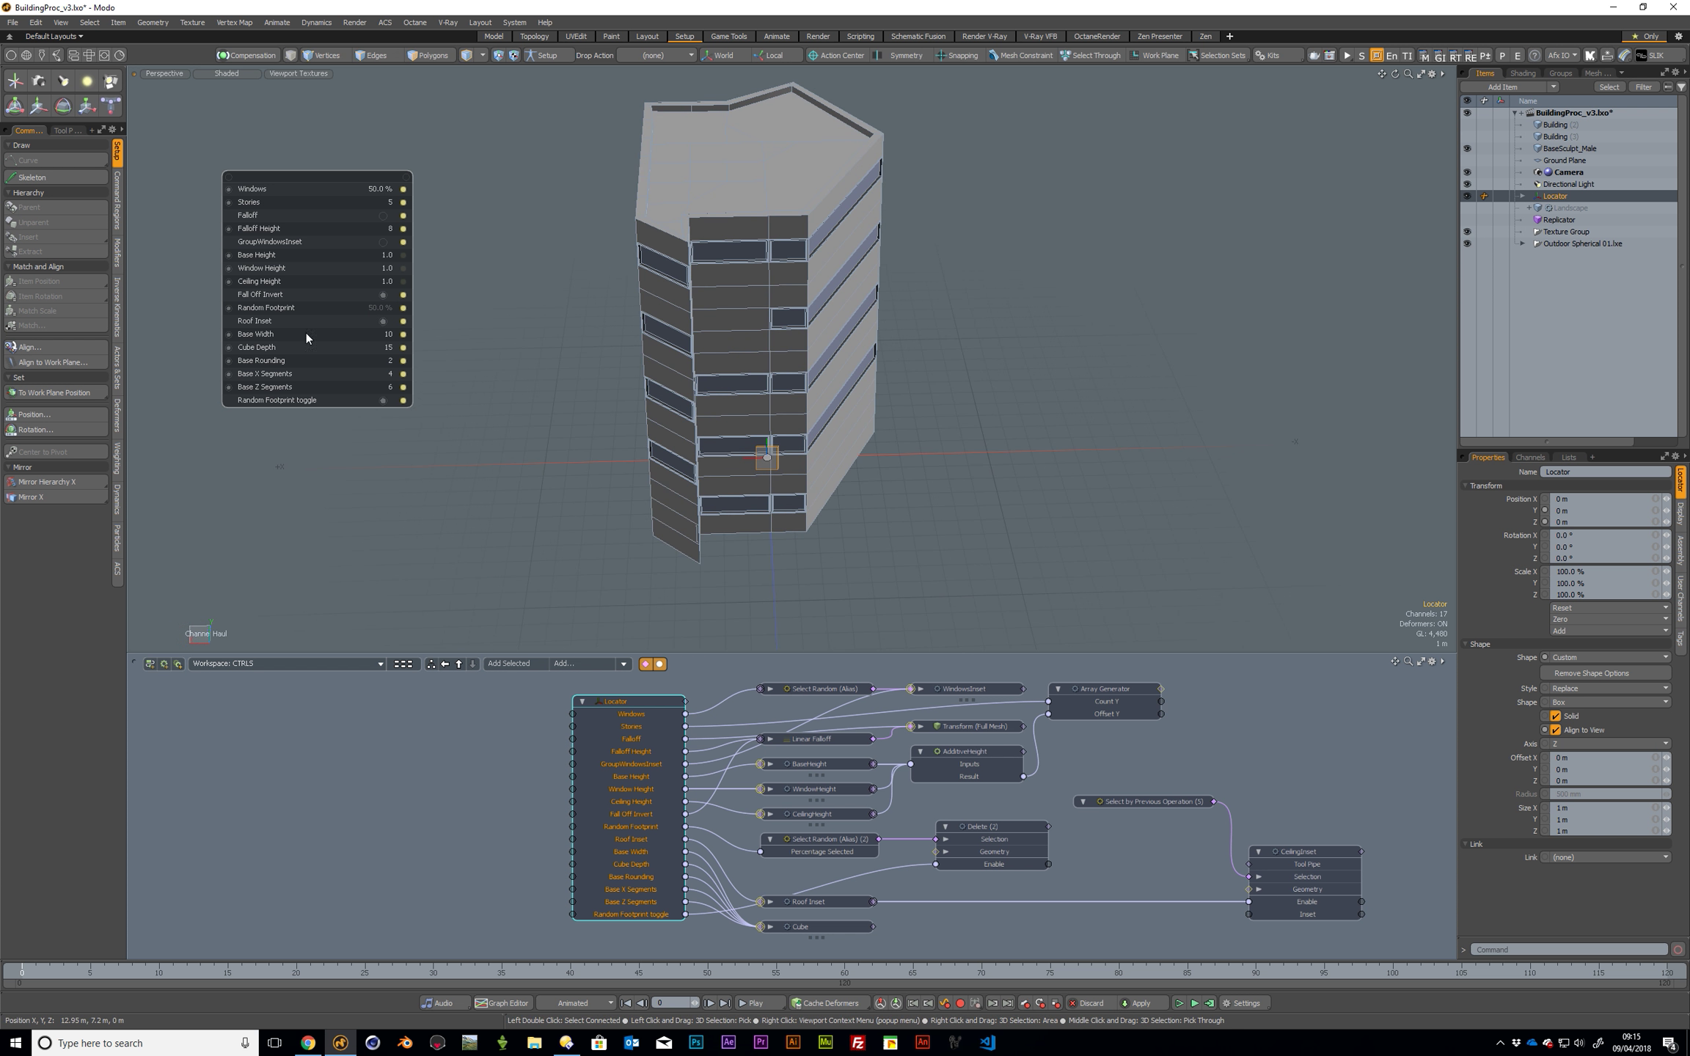
{"action": "left_click", "coordinate": [382, 401]}
{"action": "left_click_drag", "start_coordinate": [184, 433], "coordinate": [294, 375], "text": "alt"}
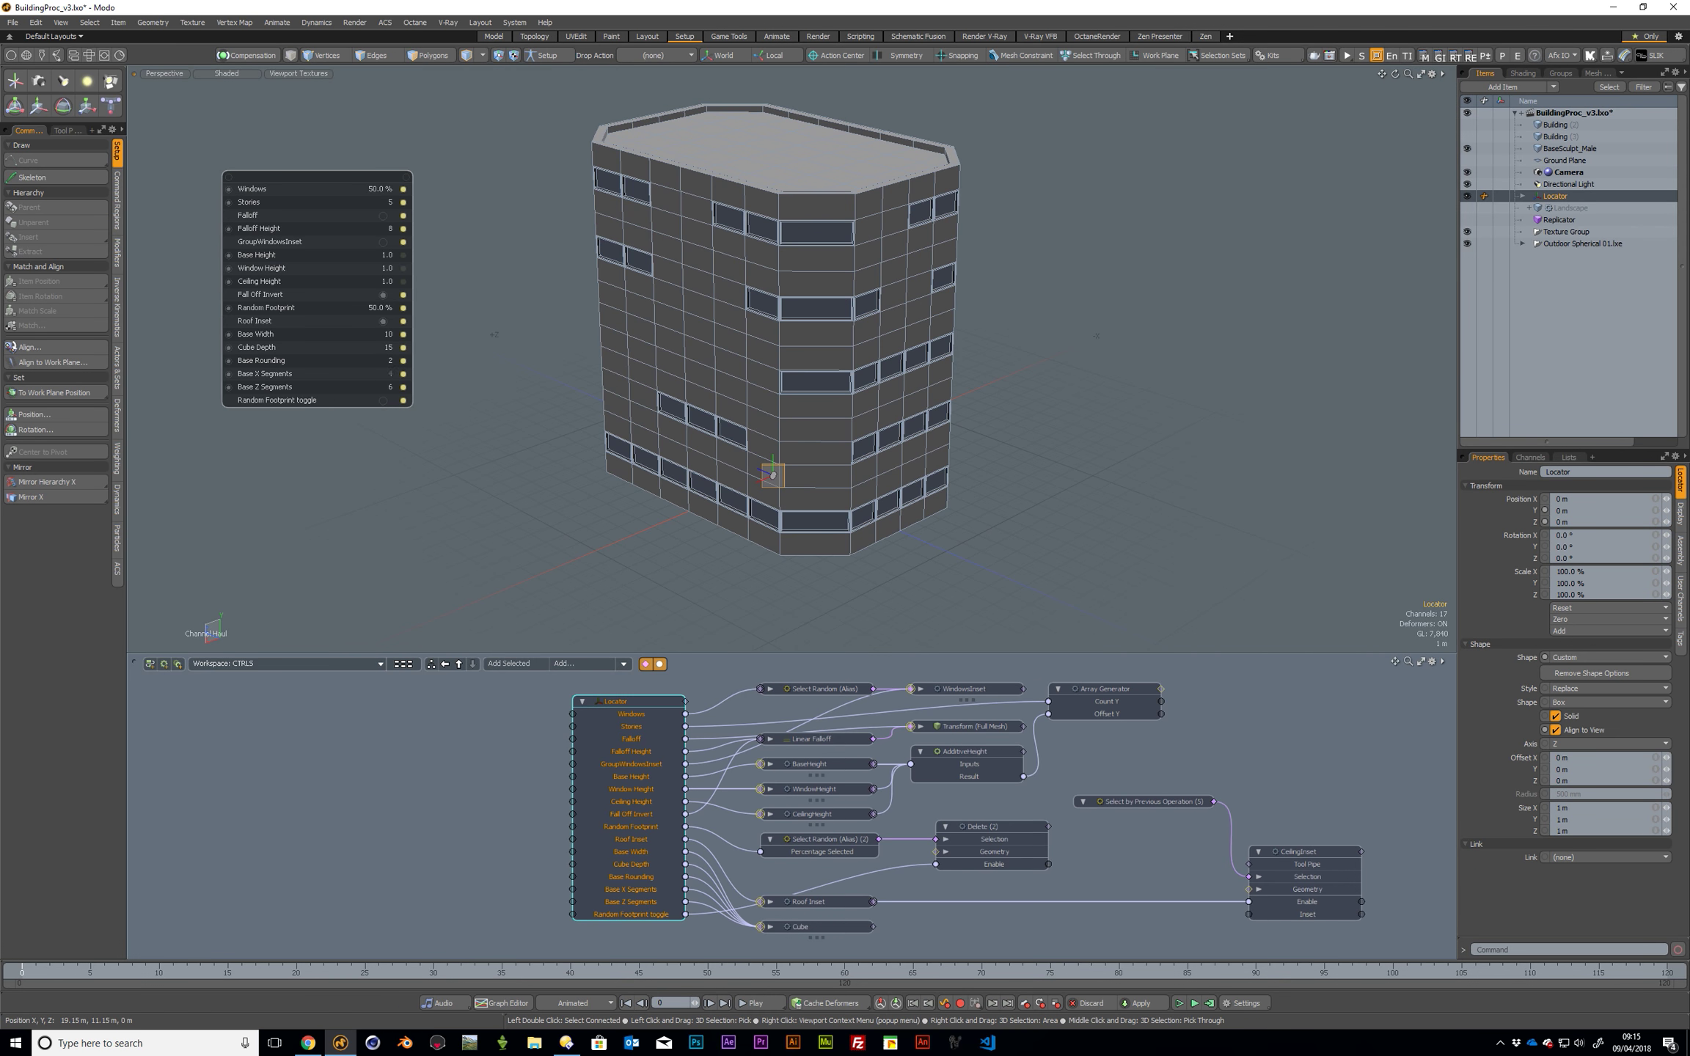
Set the building's Base X Segments to 2 and Base Z Segments to 4.
{"action": "left_click", "coordinate": [390, 373]}
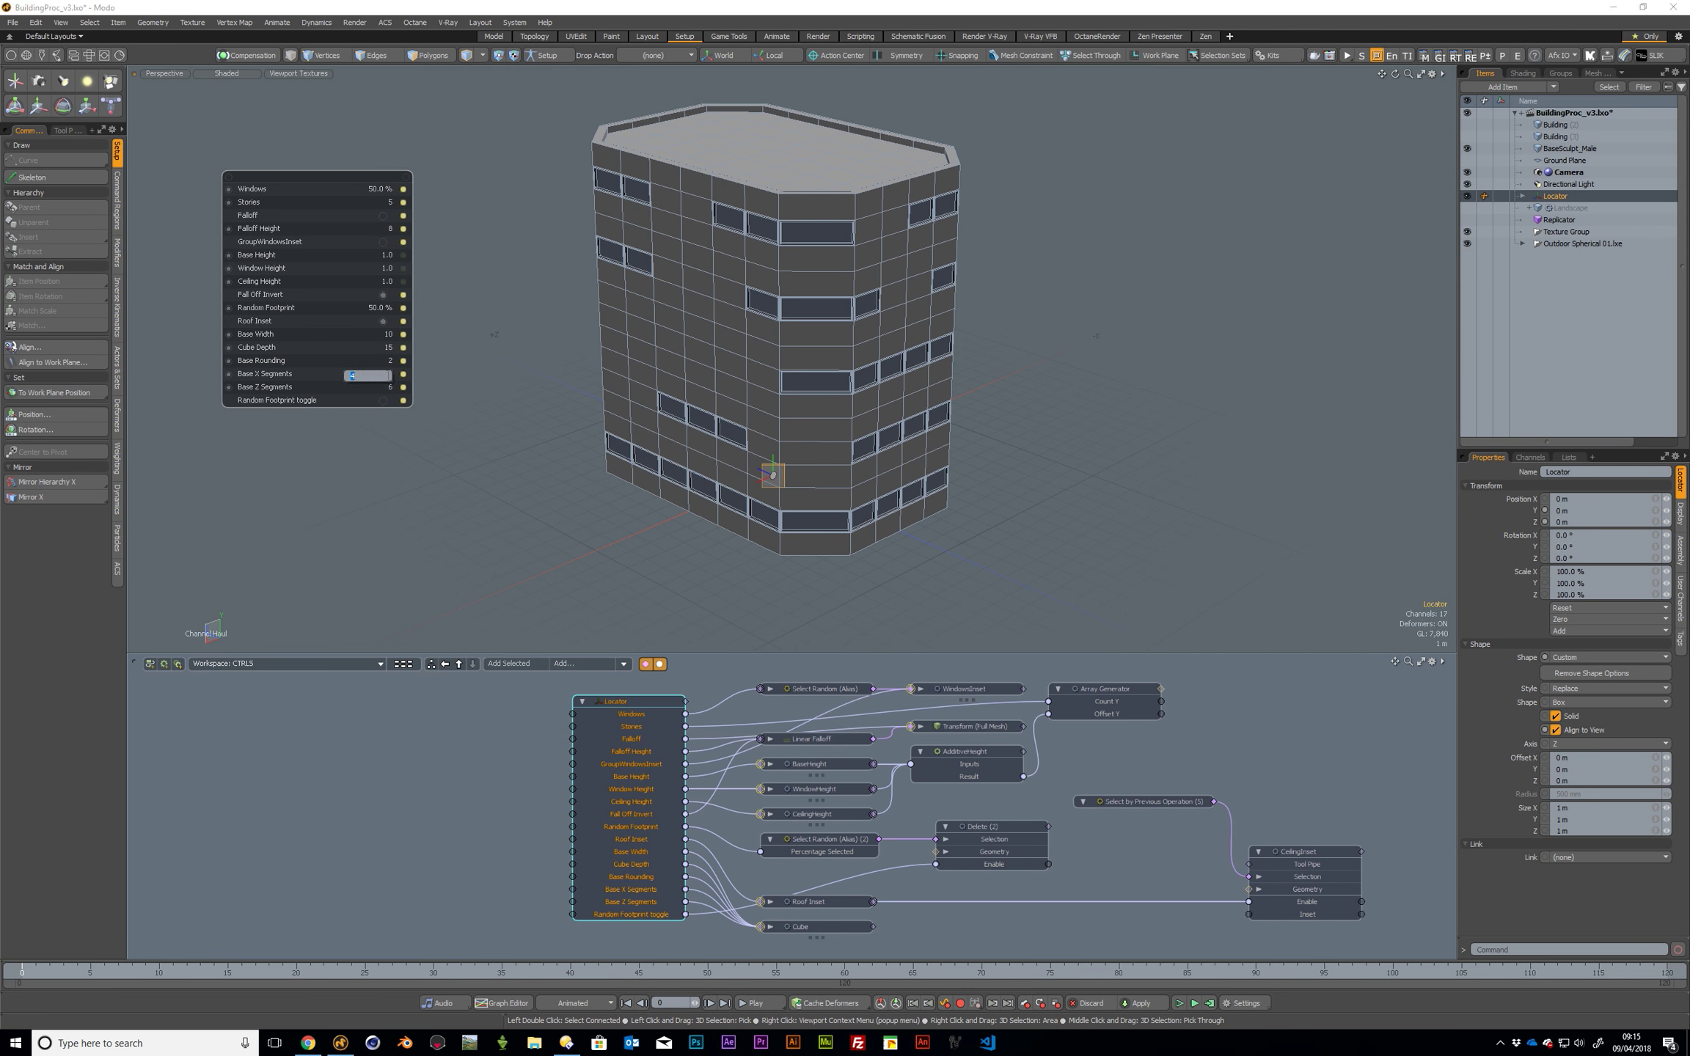
{"action": "type", "text": "2"}
{"action": "key", "text": "Return"}
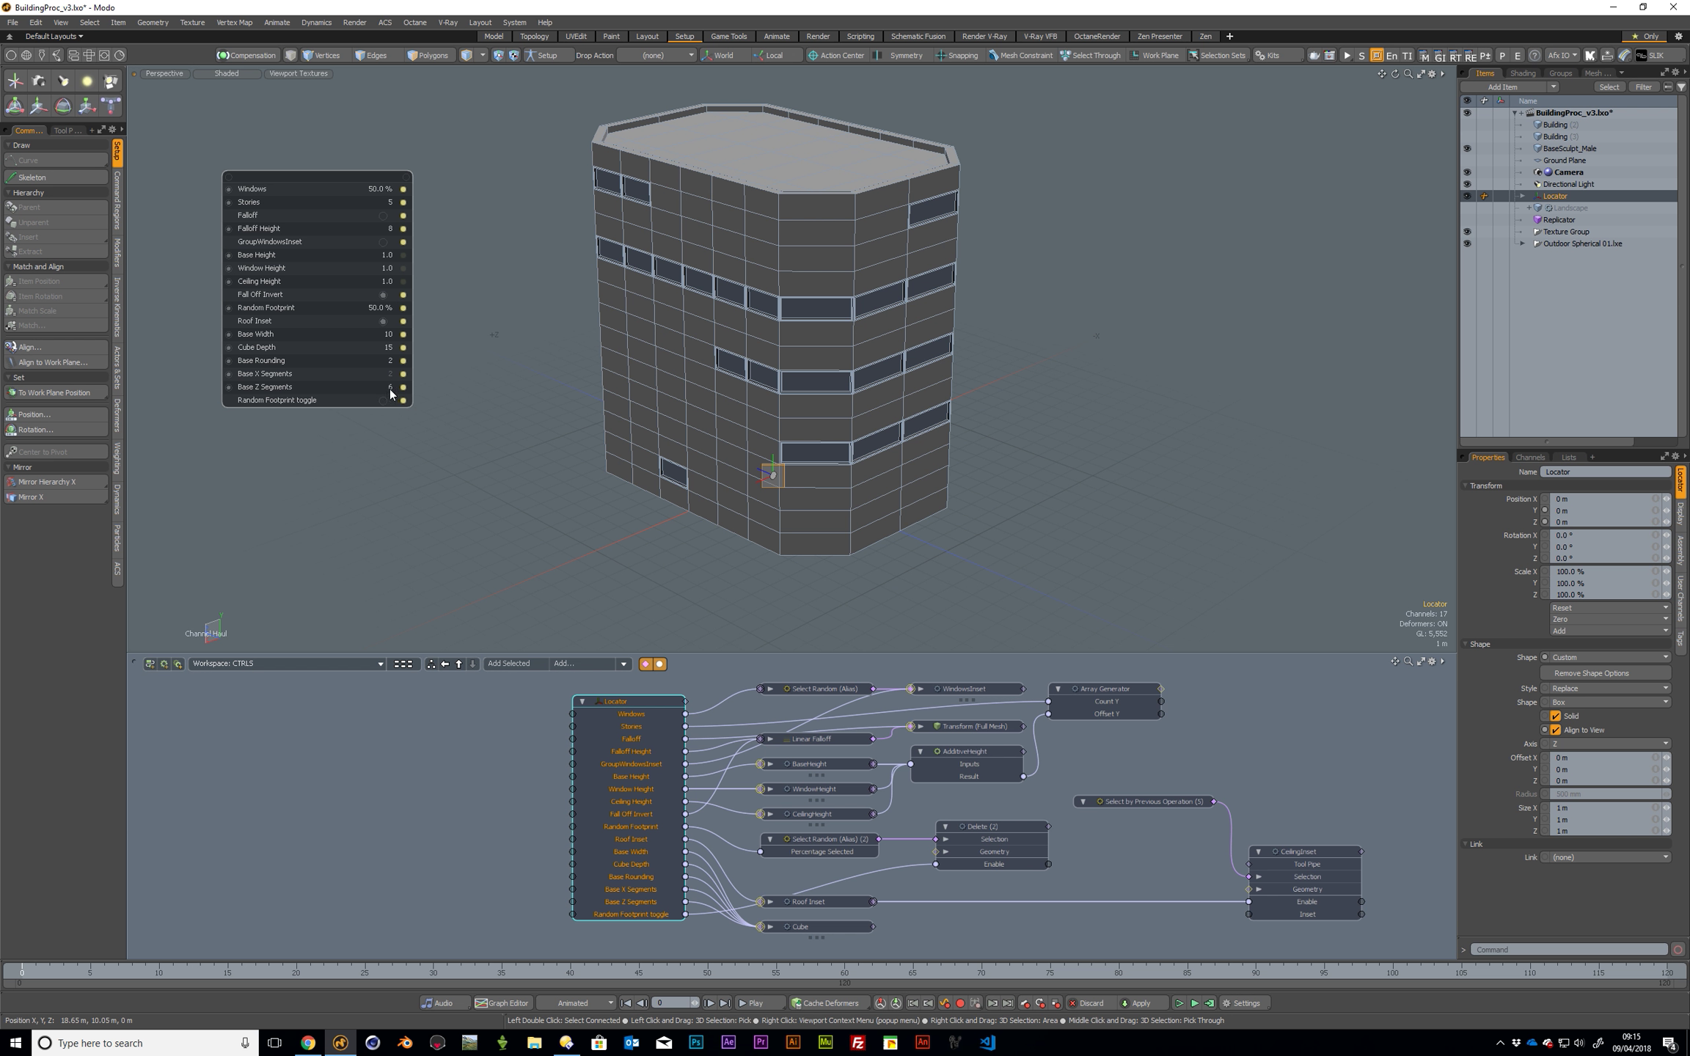
{"action": "left_click", "coordinate": [390, 389]}
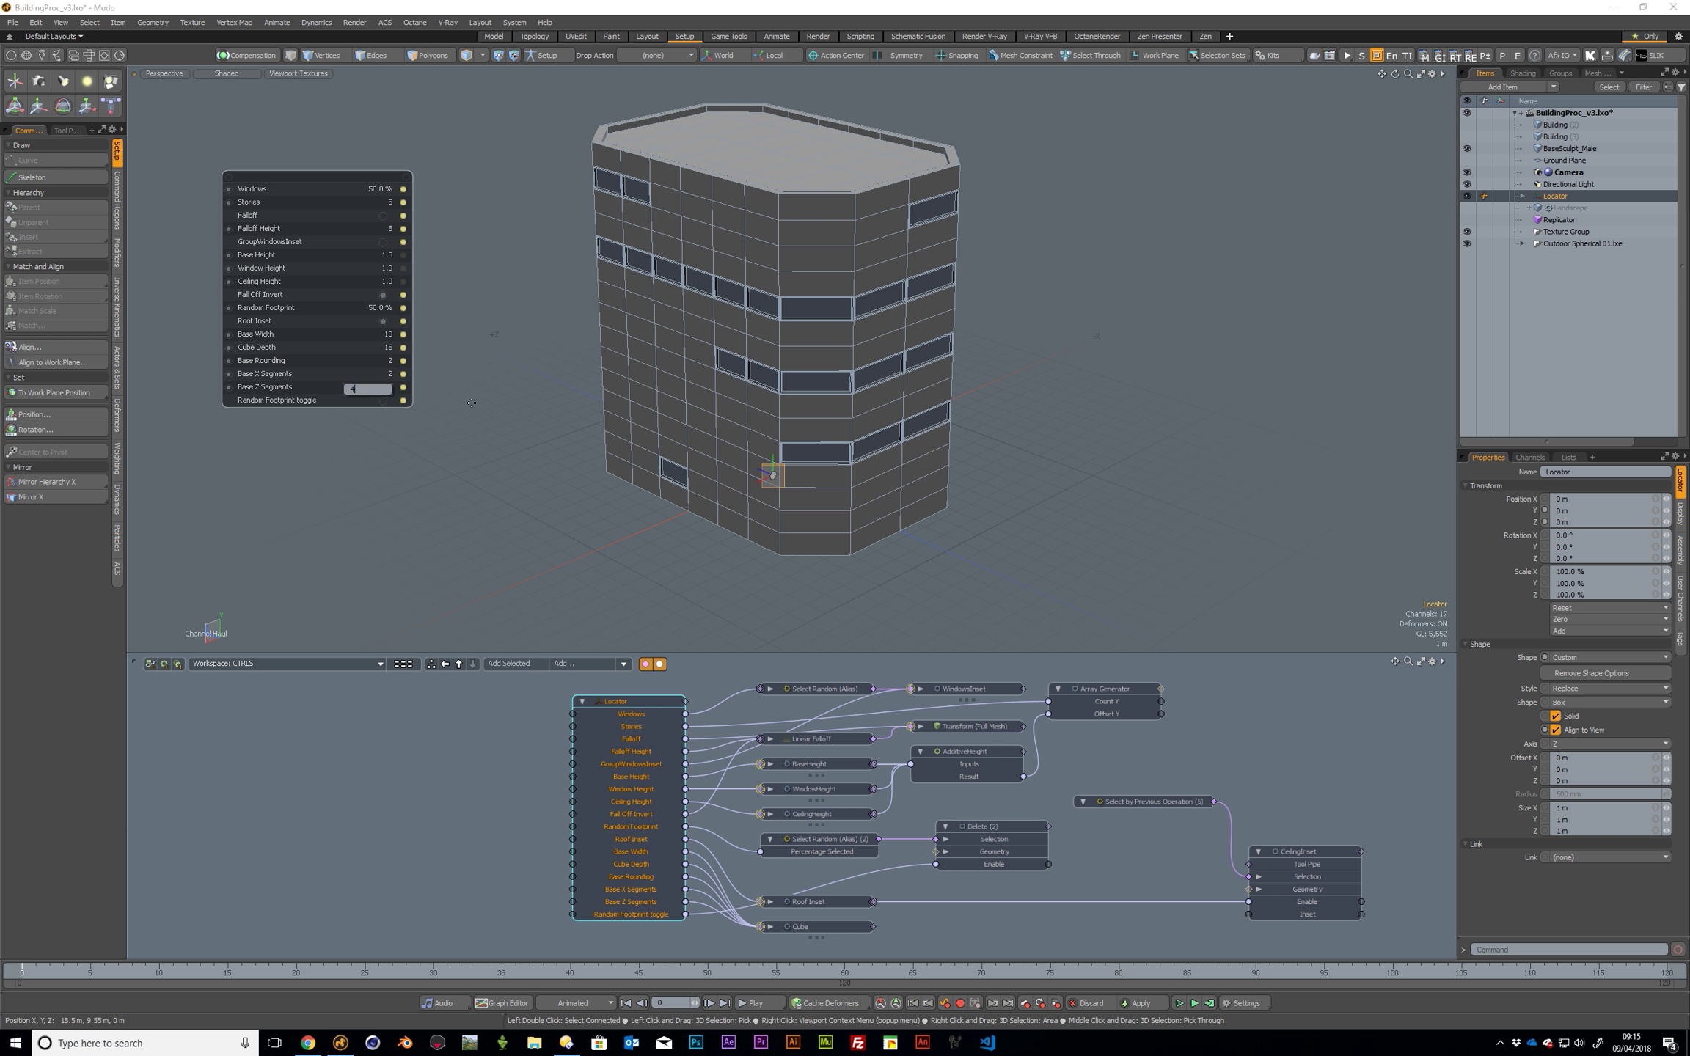
{"action": "type", "text": "4"}
{"action": "key", "text": "Return"}
{"action": "left_click_drag", "start_coordinate": [471, 403], "coordinate": [419, 233], "text": "alt"}
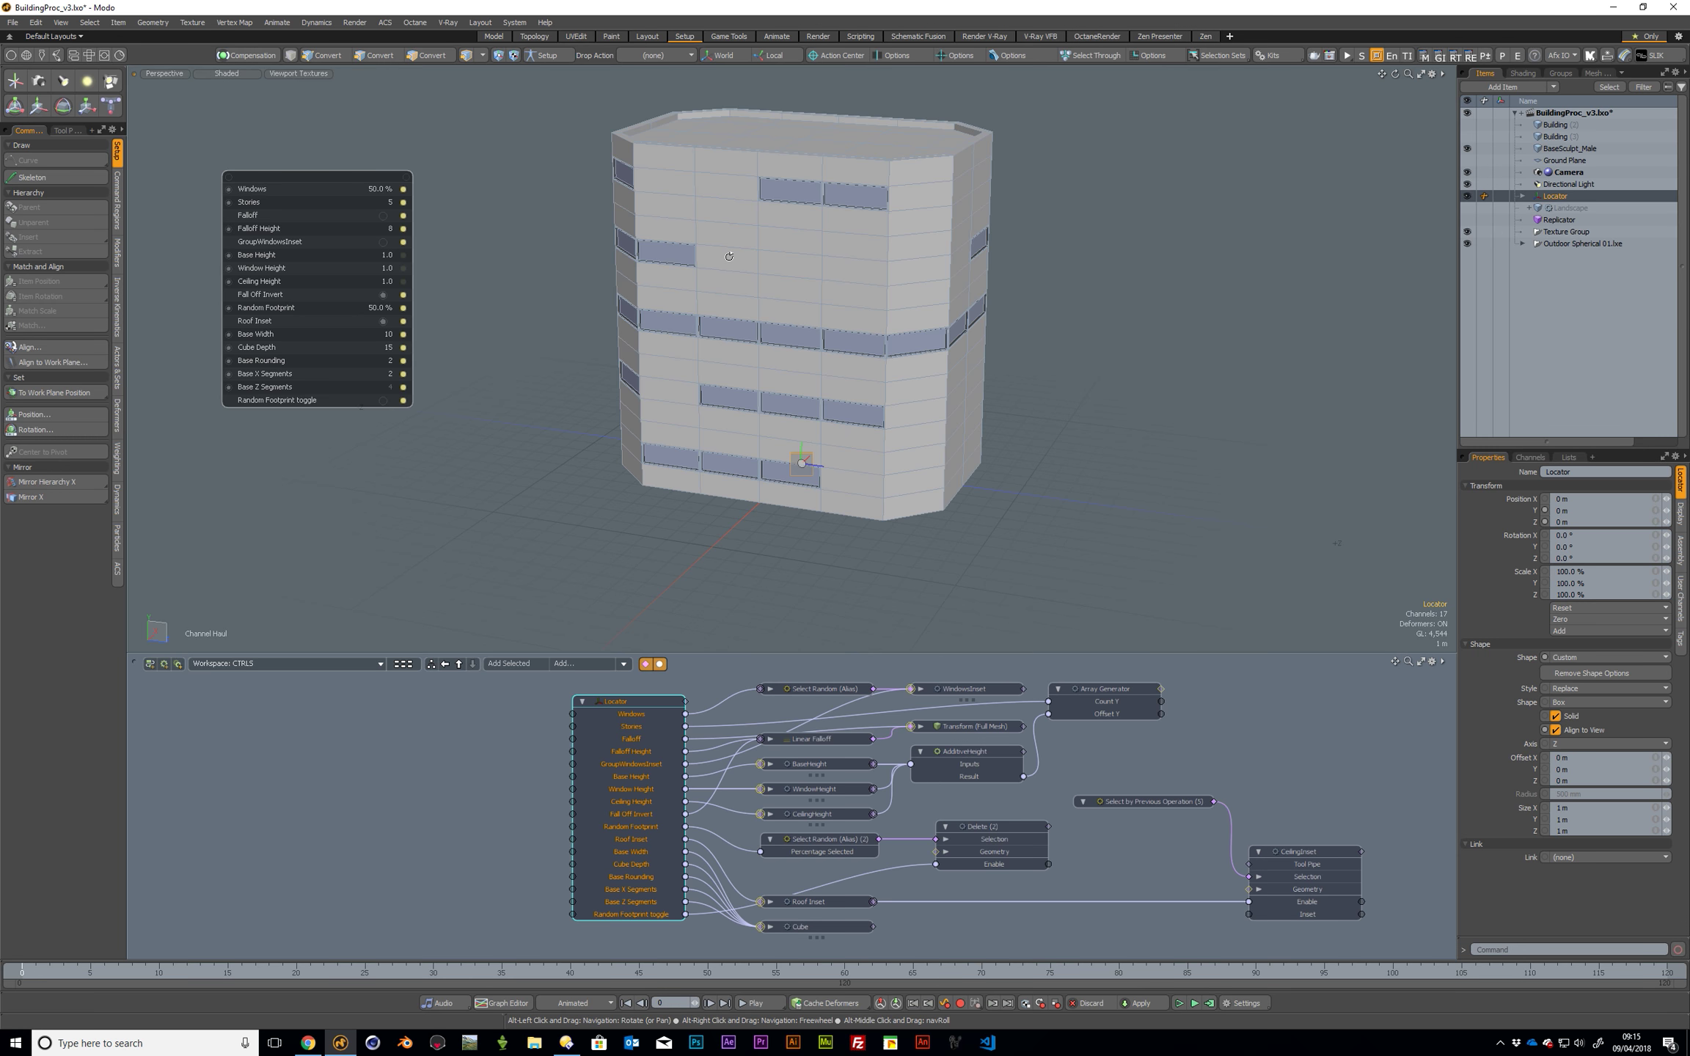
Try the building's Falloff on and off, and try a Window Height of 2 before restoring it to 1.
{"action": "left_click", "coordinate": [382, 215]}
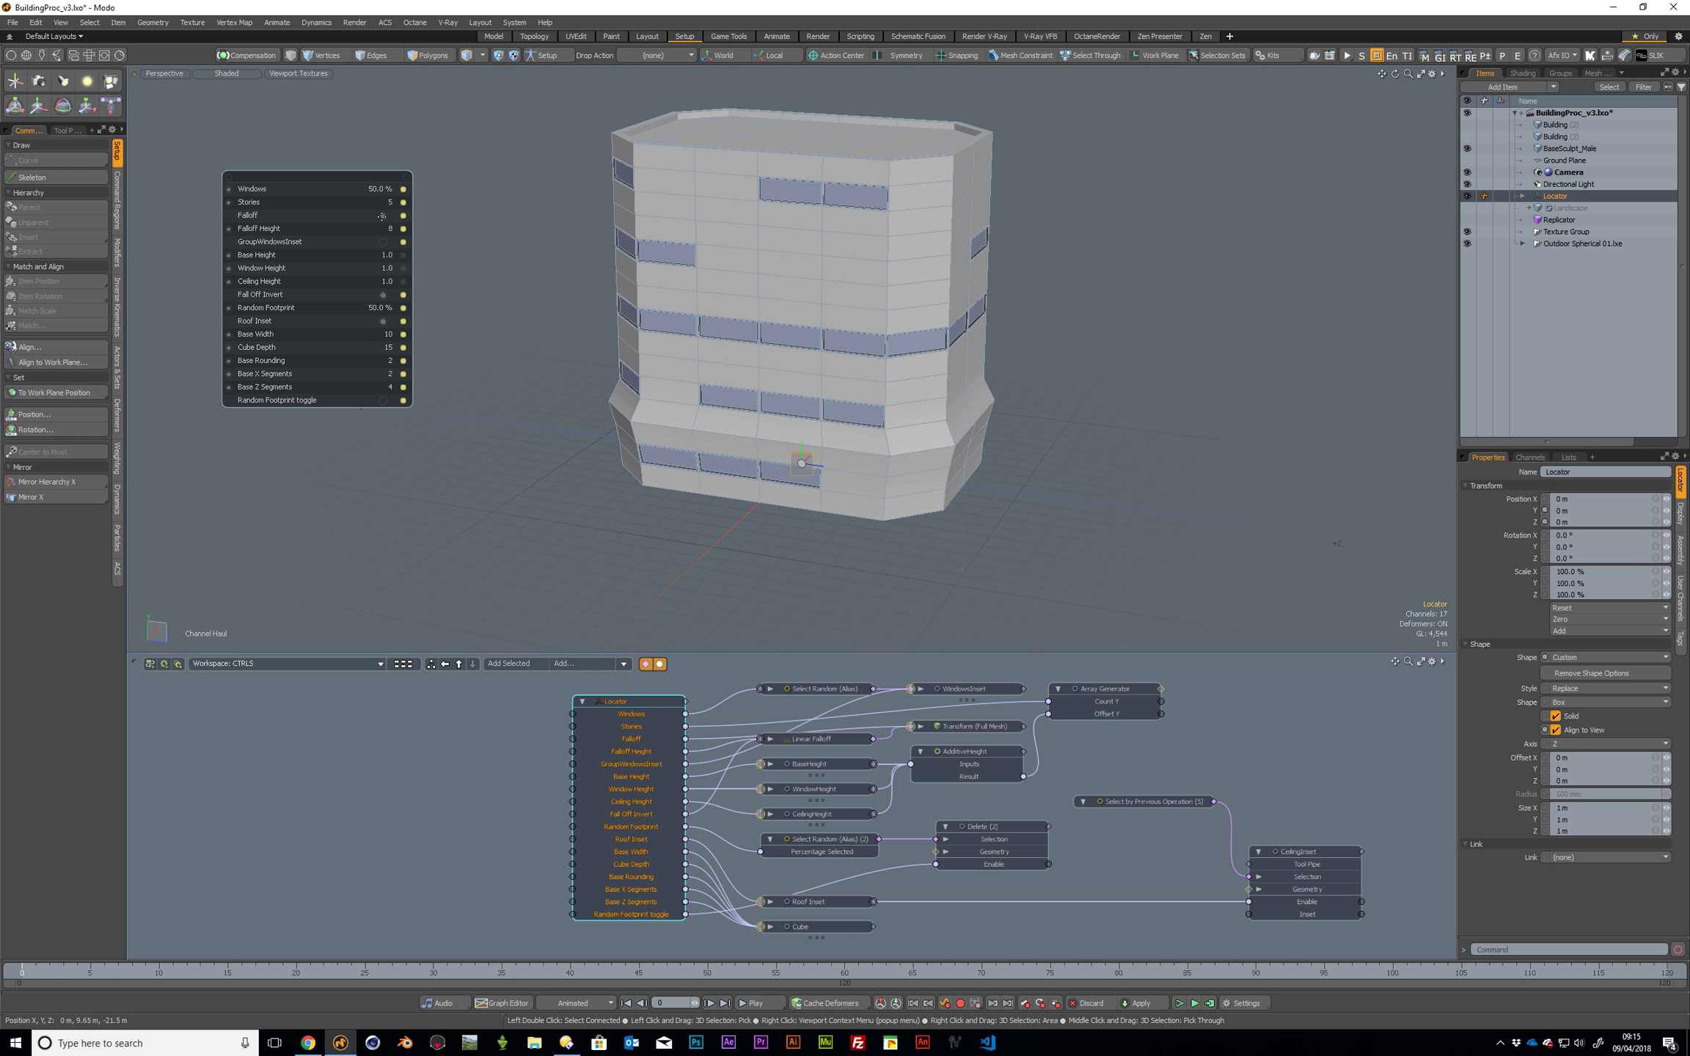
{"action": "left_click", "coordinate": [382, 216]}
{"action": "double_click", "coordinate": [386, 273]}
{"action": "type", "text": "2"}
{"action": "key", "text": "Return"}
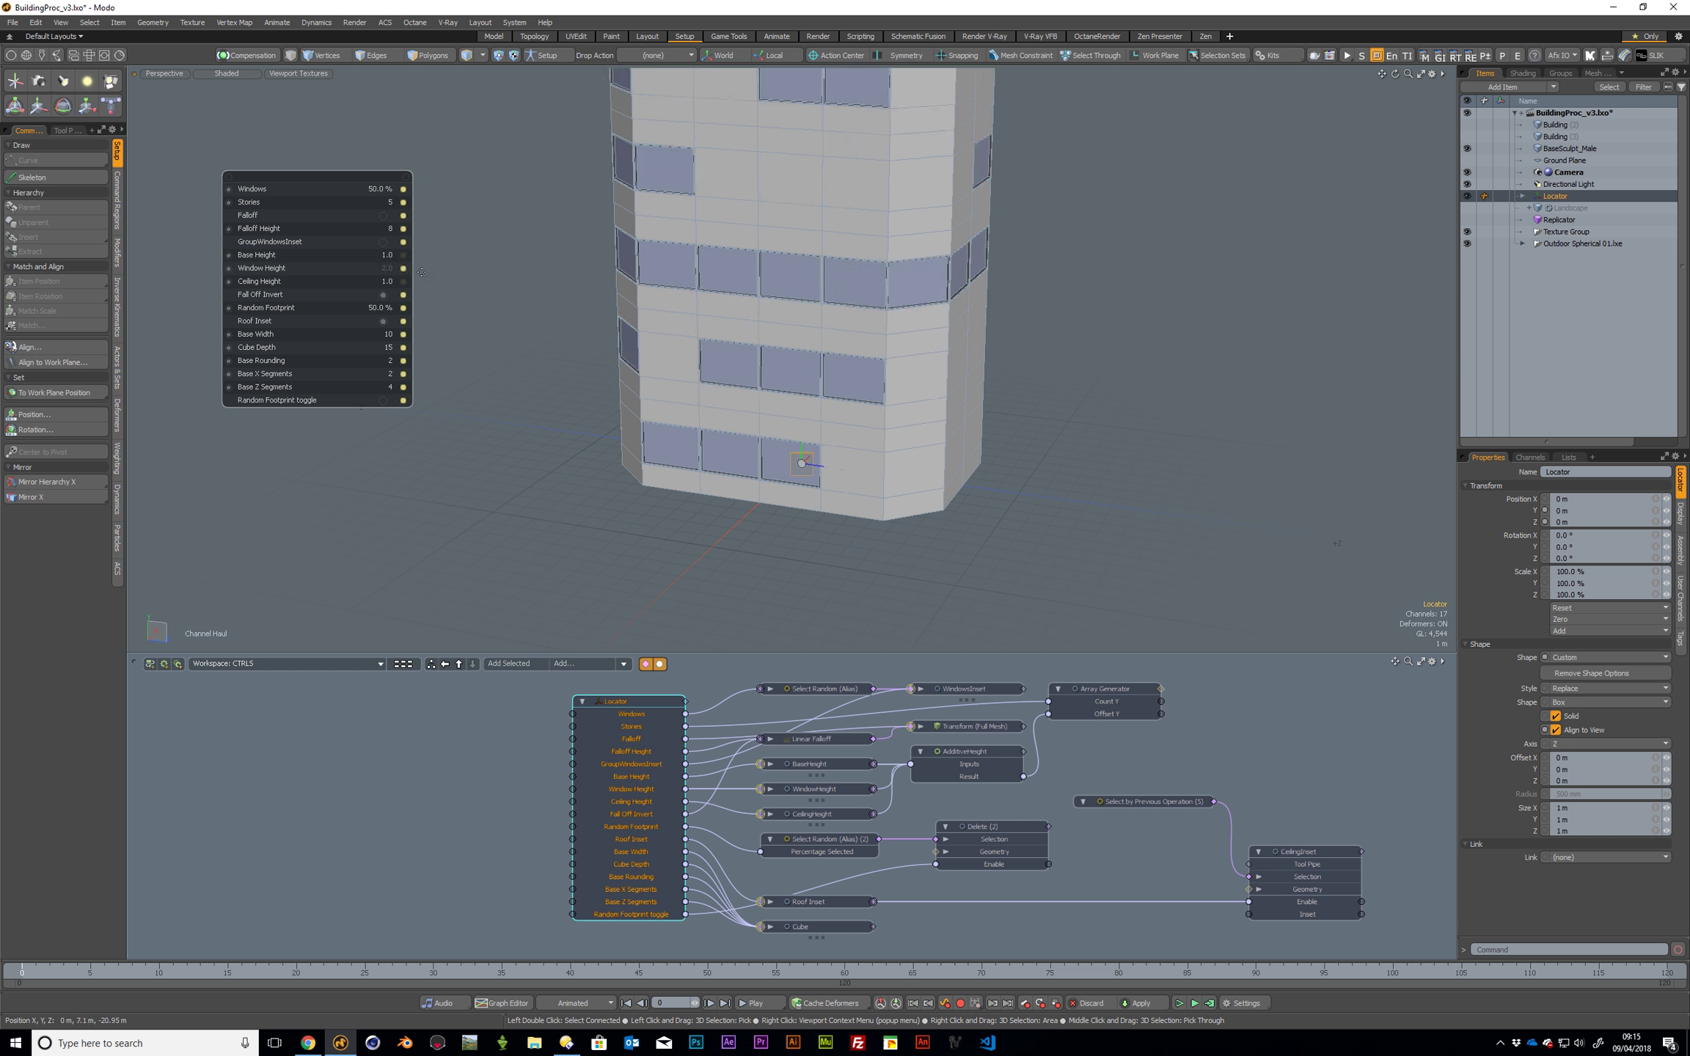
{"action": "left_click_drag", "start_coordinate": [421, 272], "coordinate": [359, 275], "text": "ctrl+alt"}
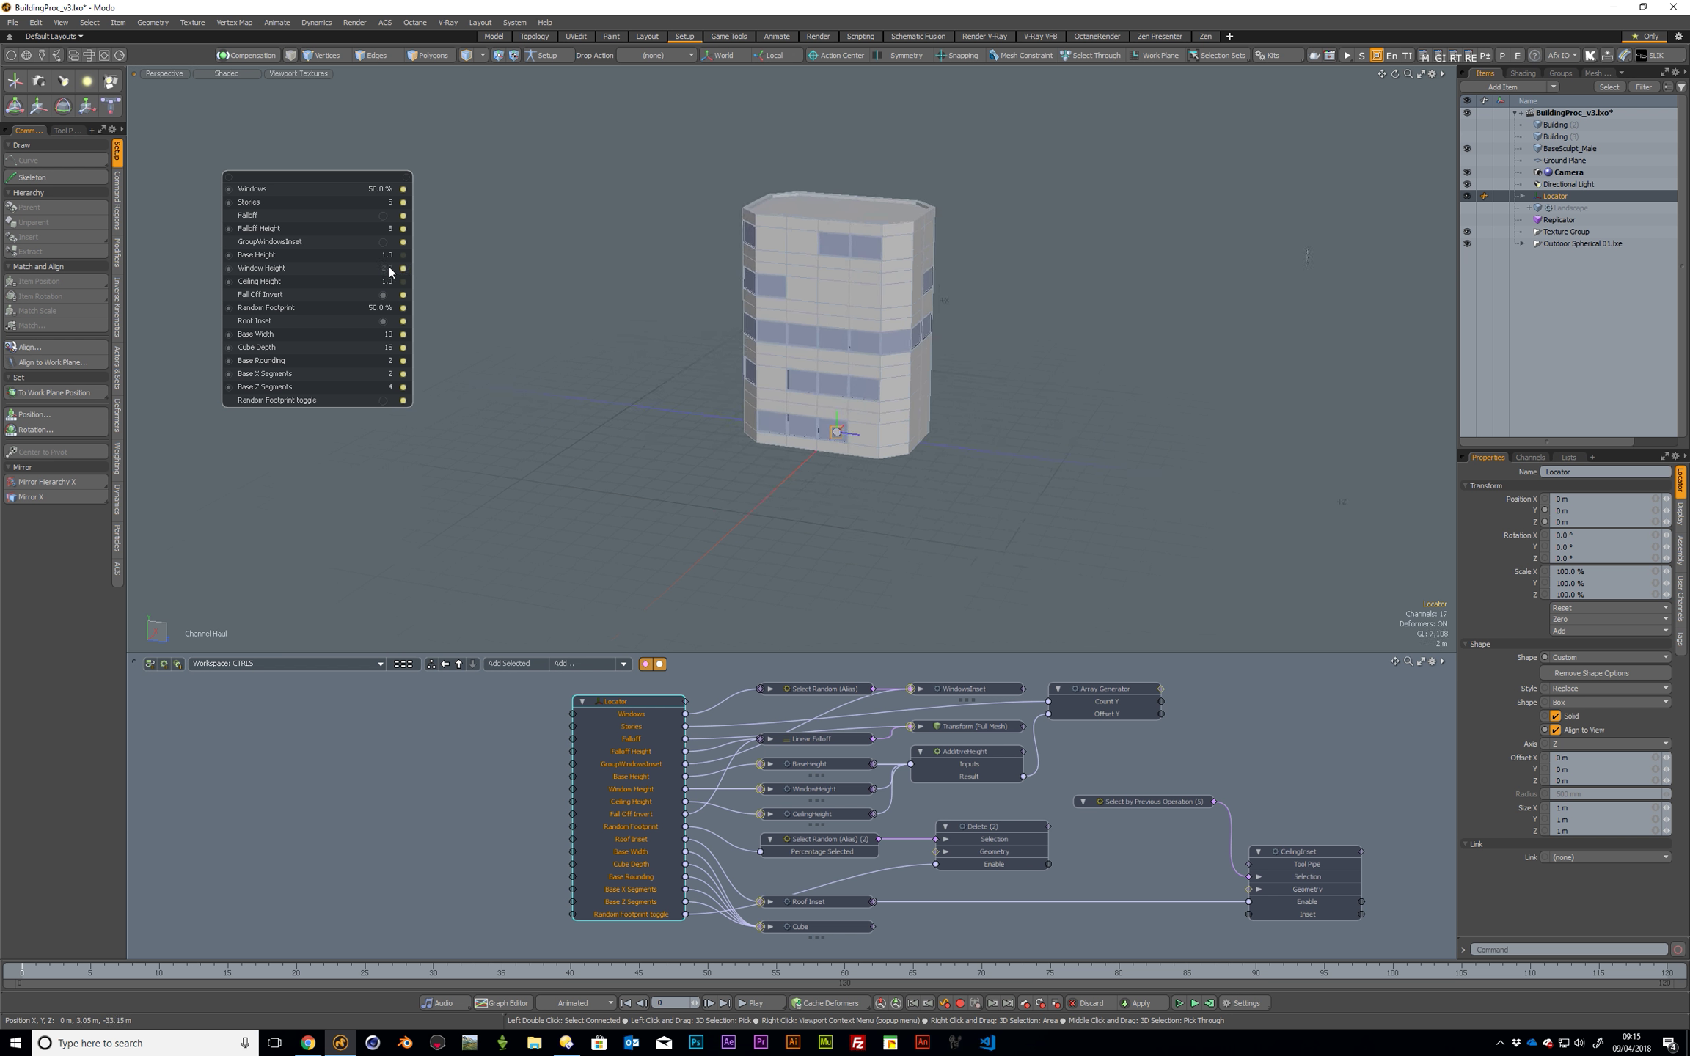
{"action": "double_click", "coordinate": [387, 273]}
{"action": "type", "text": "1"}
{"action": "key", "text": "Return"}
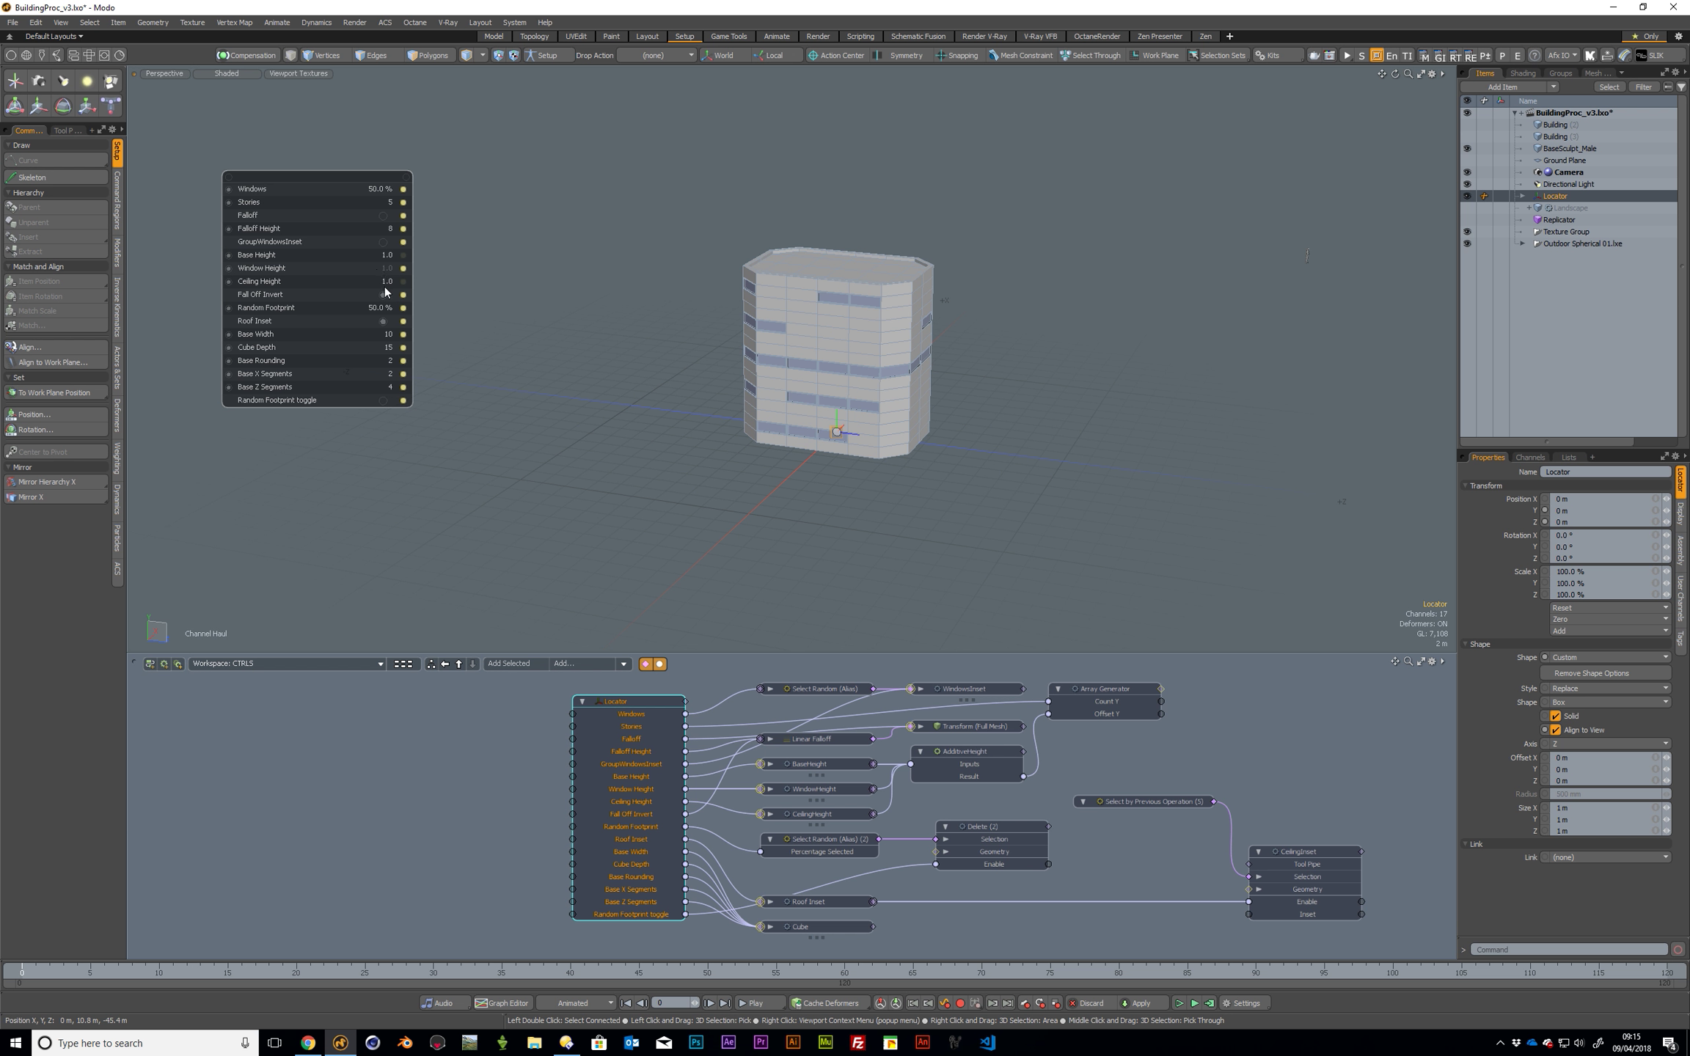
Try a Ceiling Height of 2 on the building, and return it to 1.
{"action": "double_click", "coordinate": [387, 281]}
{"action": "type", "text": "2"}
{"action": "key", "text": "Return"}
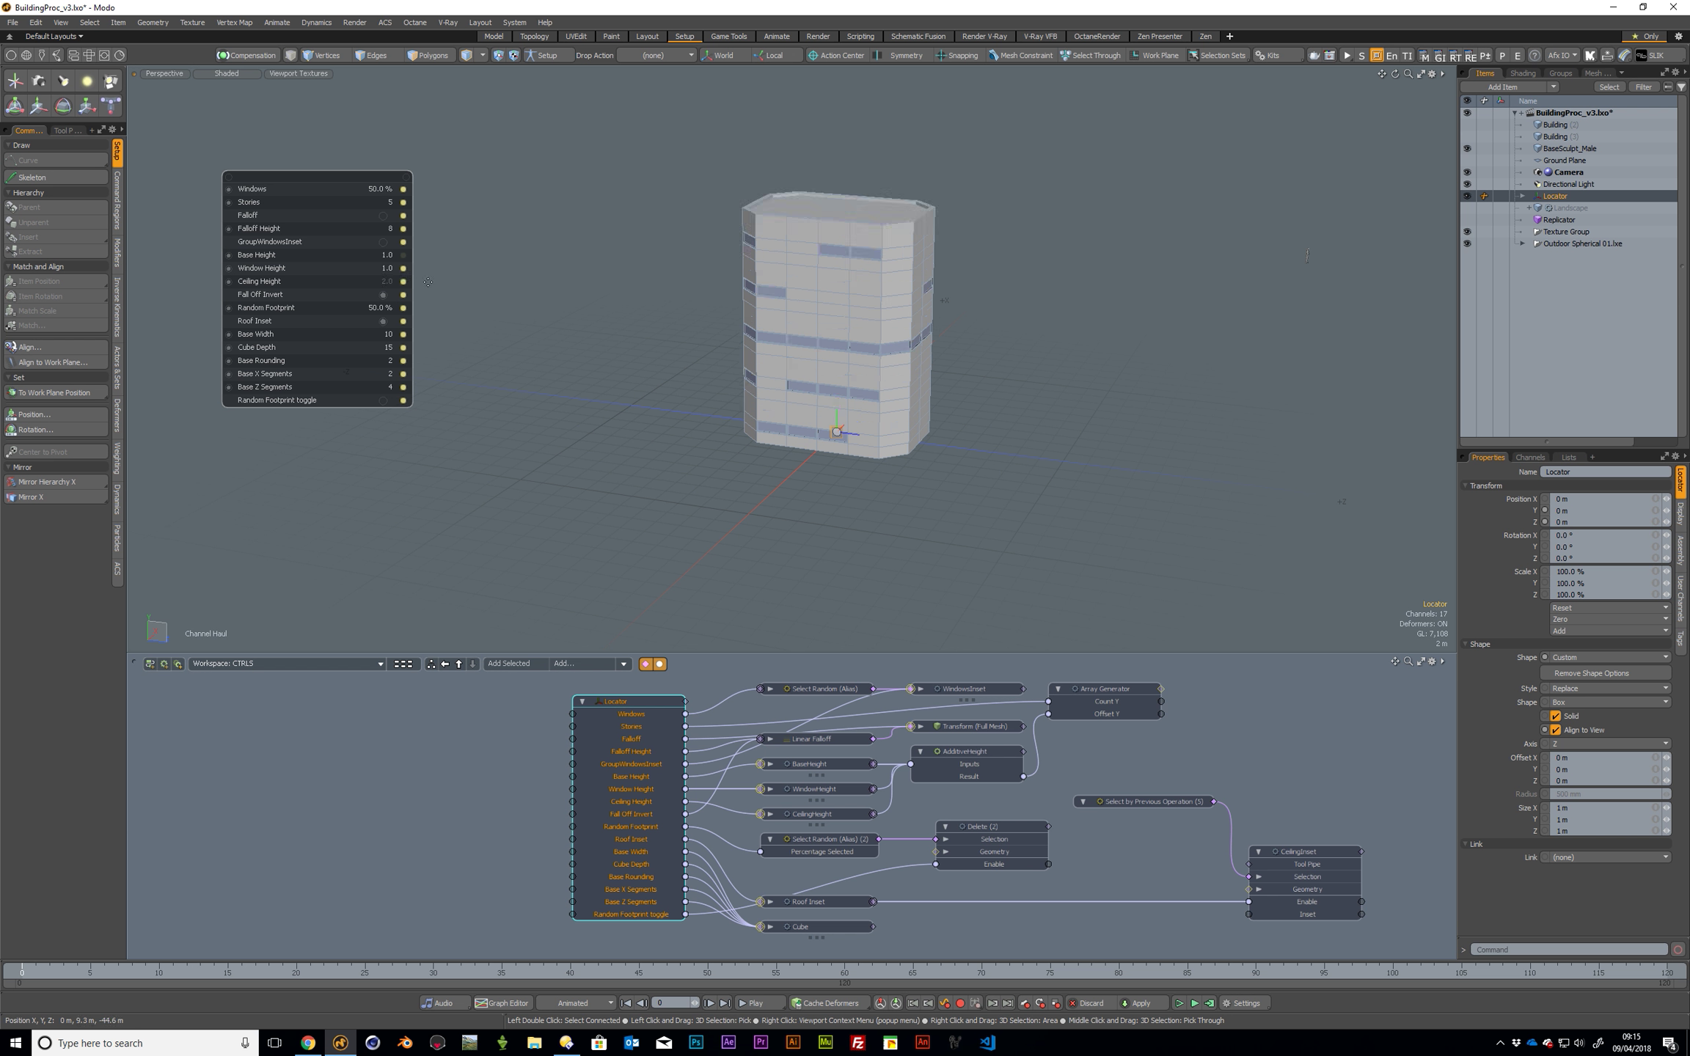
{"action": "scroll", "coordinate": [733, 288], "scroll_direction": "up", "scroll_amount": 5}
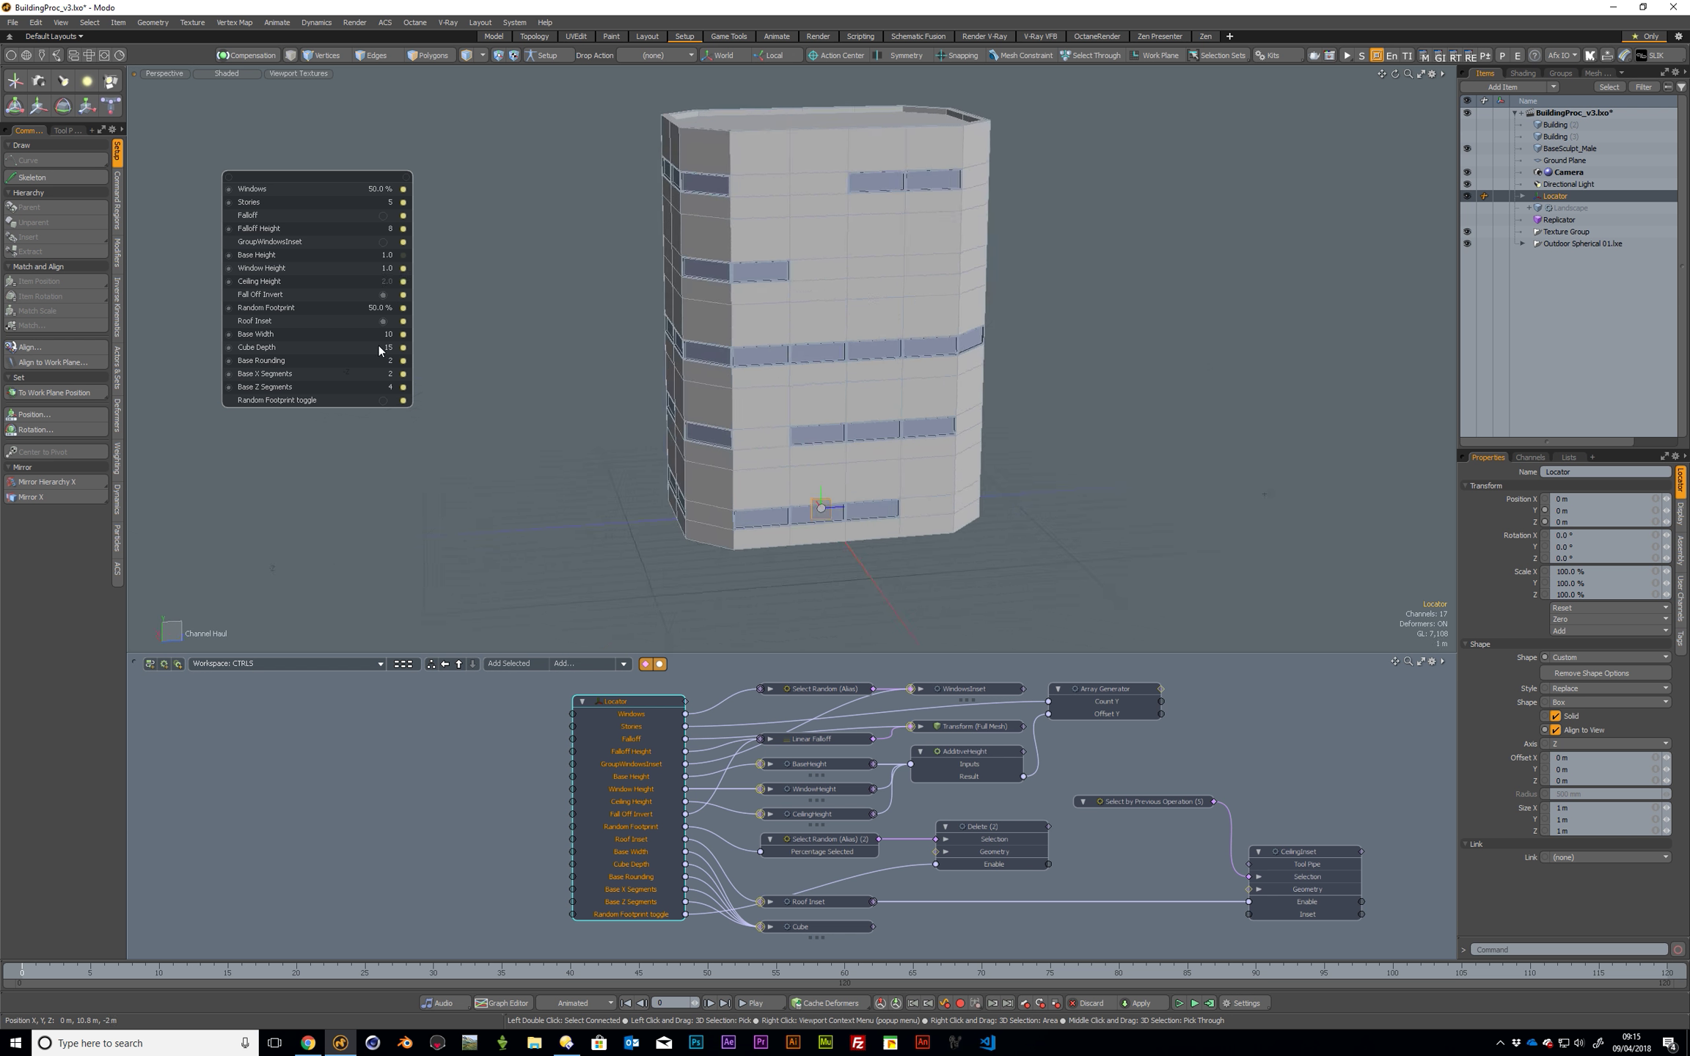
{"action": "double_click", "coordinate": [386, 283]}
{"action": "type", "text": "1"}
{"action": "key", "text": "Return"}
Try a Base Height of 0.2 on the building, and set it to 1.2.
{"action": "double_click", "coordinate": [388, 256]}
{"action": "type", "text": ".2"}
{"action": "key", "text": "Return"}
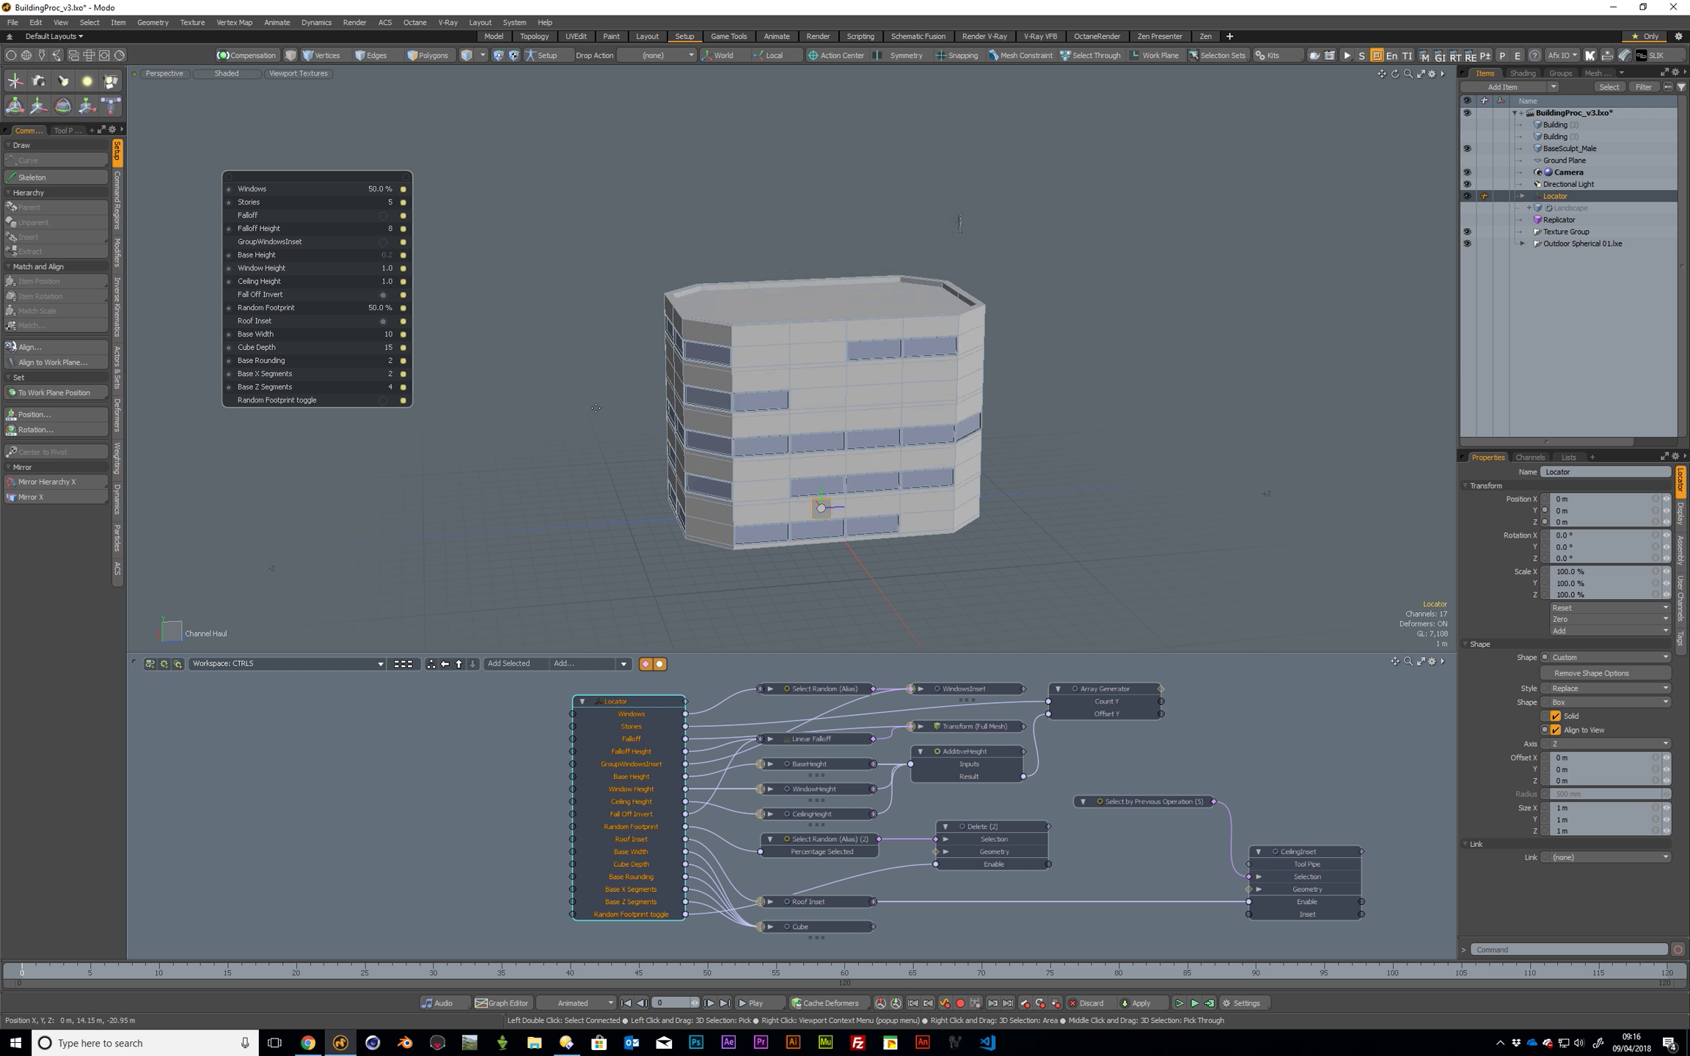
{"action": "left_click_drag", "start_coordinate": [826, 490], "coordinate": [924, 490], "text": "ctrl+alt"}
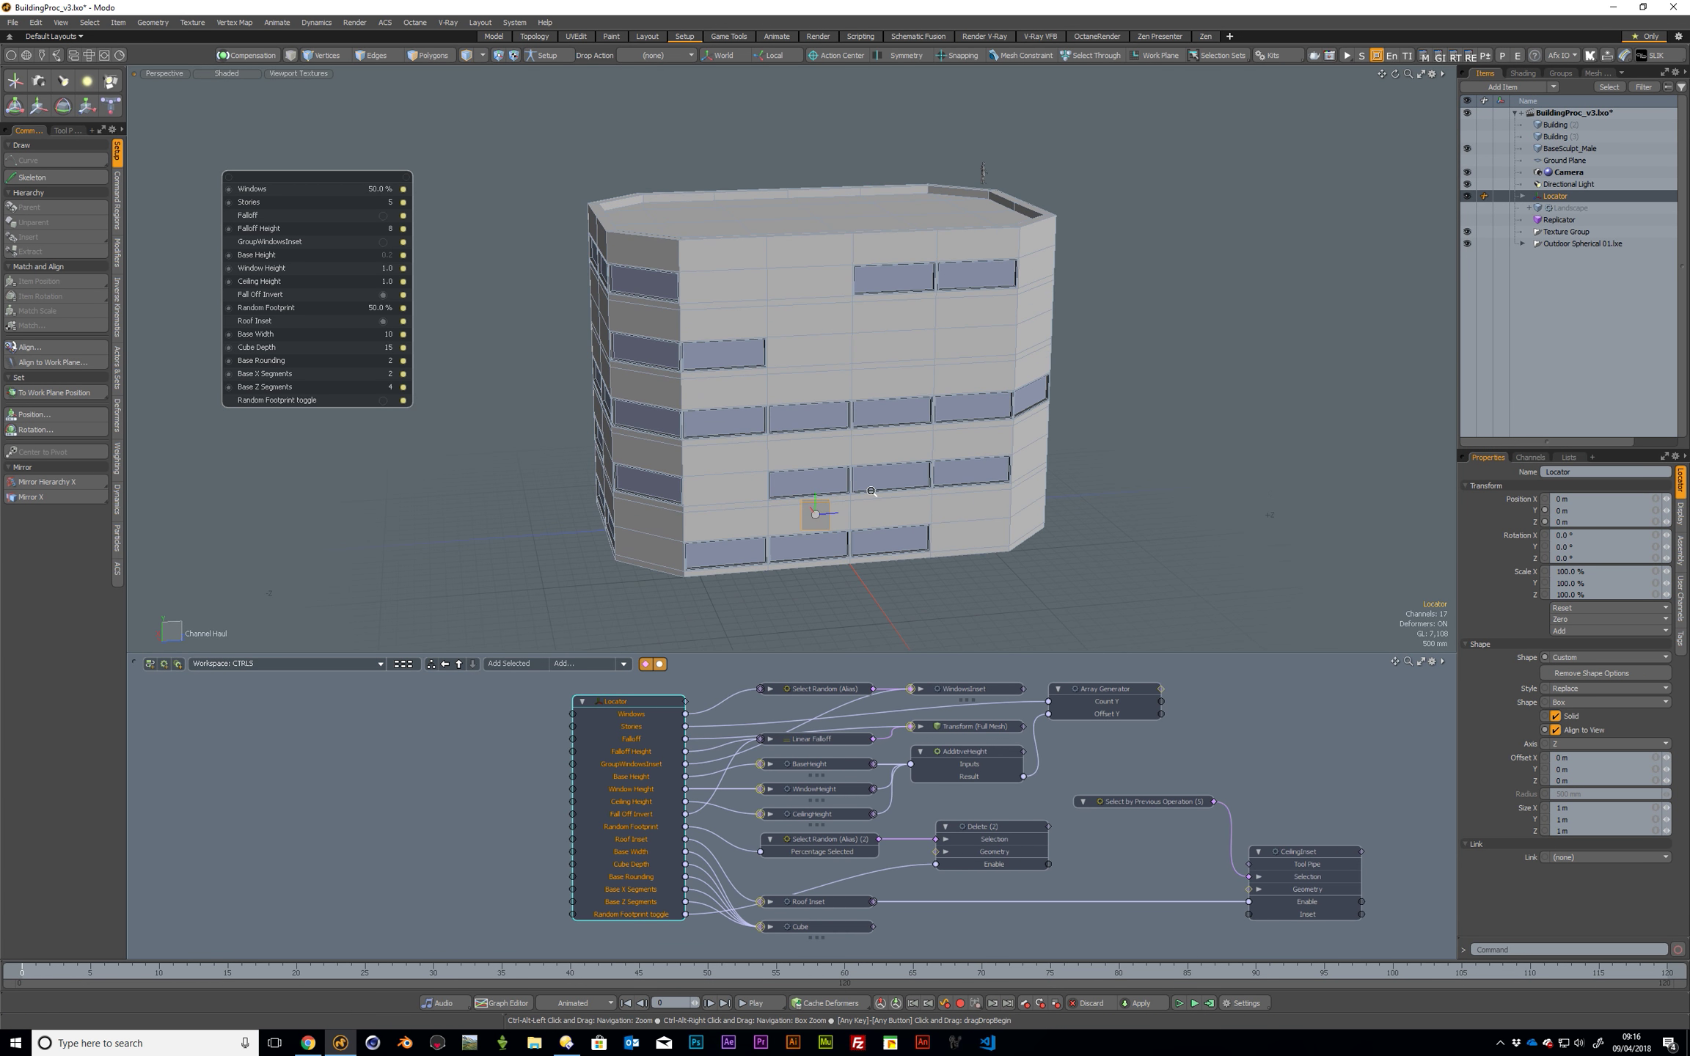
{"action": "double_click", "coordinate": [388, 257]}
{"action": "type", "text": "1.2"}
{"action": "key", "text": "Return"}
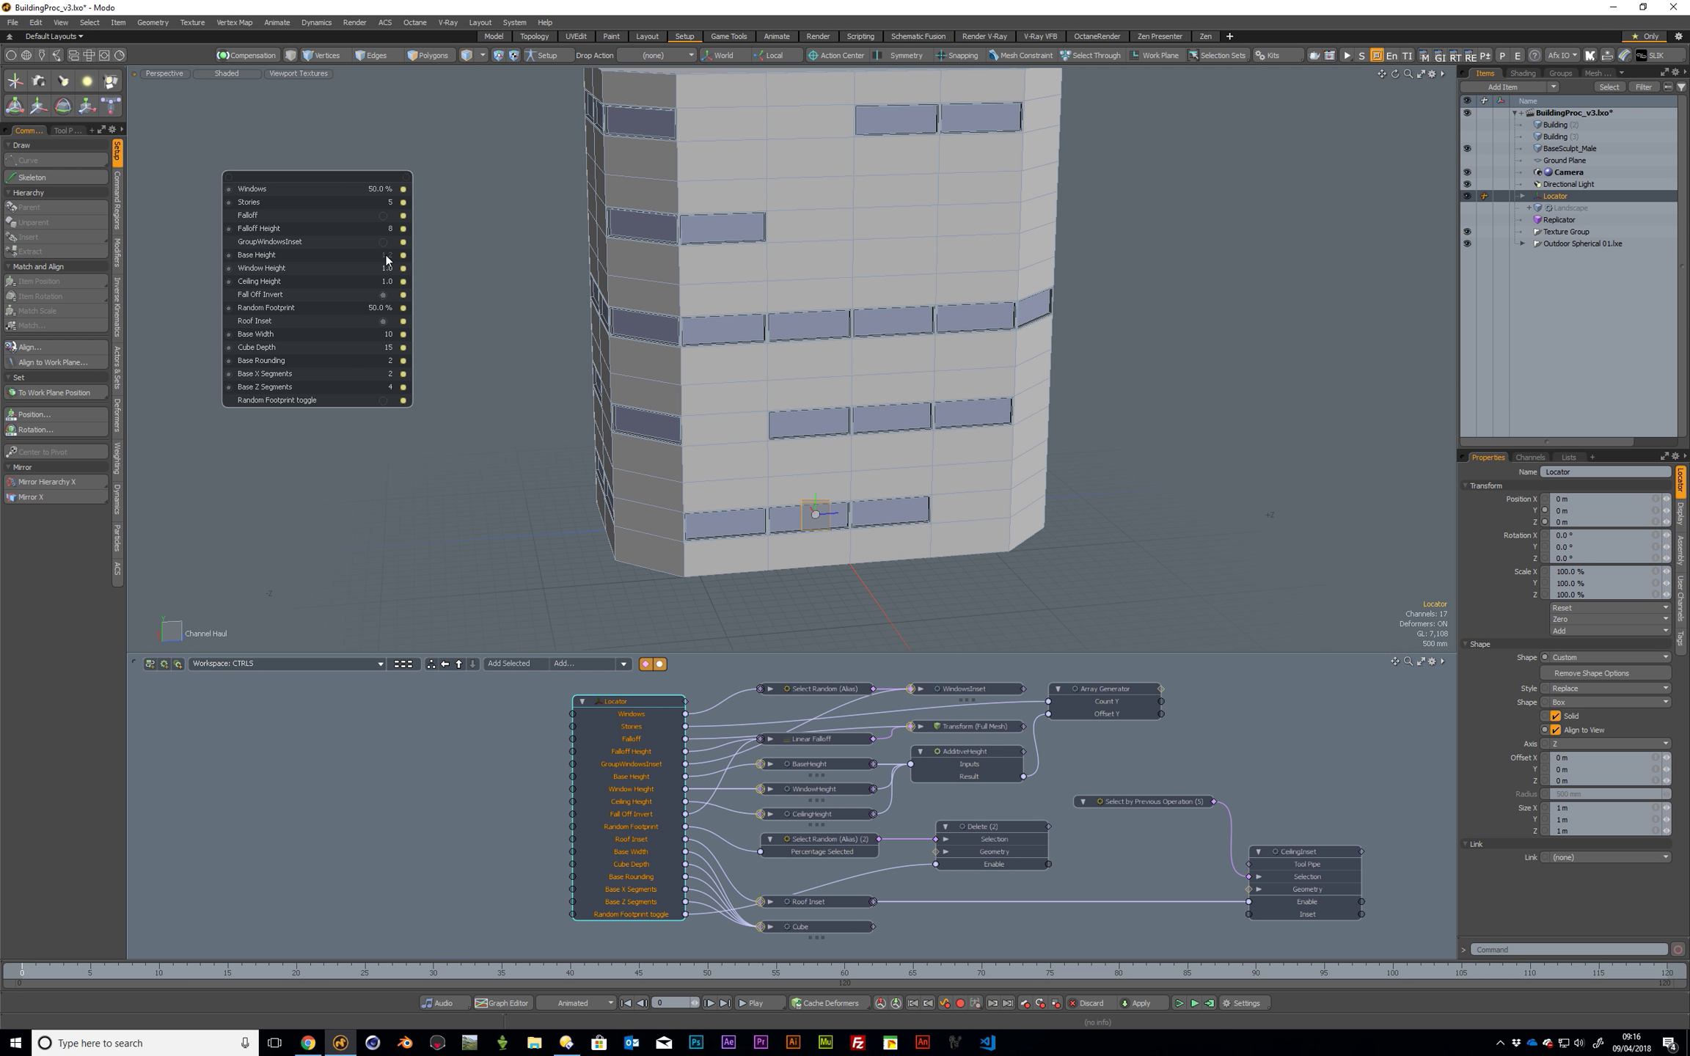
Expand the Locator hierarchy, select the Building mesh to examine its height dimension, and reselect the Locator.
{"action": "left_click", "coordinate": [1523, 196]}
{"action": "left_click", "coordinate": [1577, 229]}
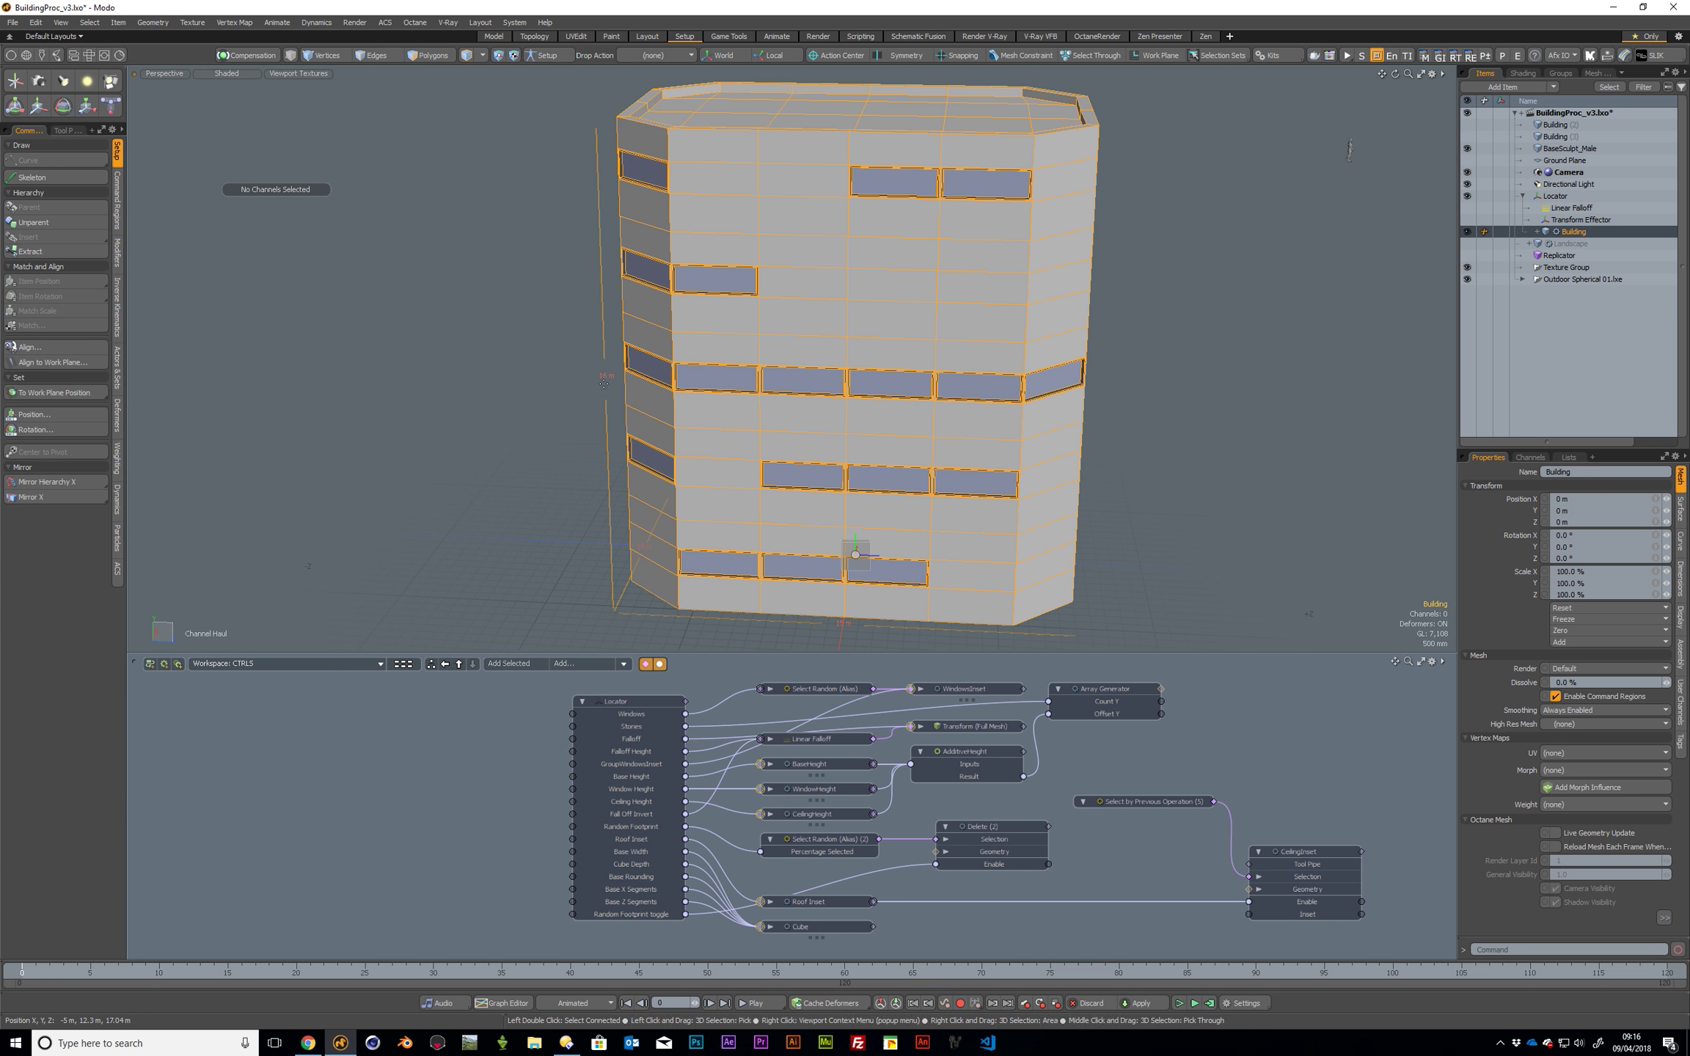
{"action": "left_click_drag", "start_coordinate": [603, 376], "coordinate": [626, 373], "text": "ctrl+alt"}
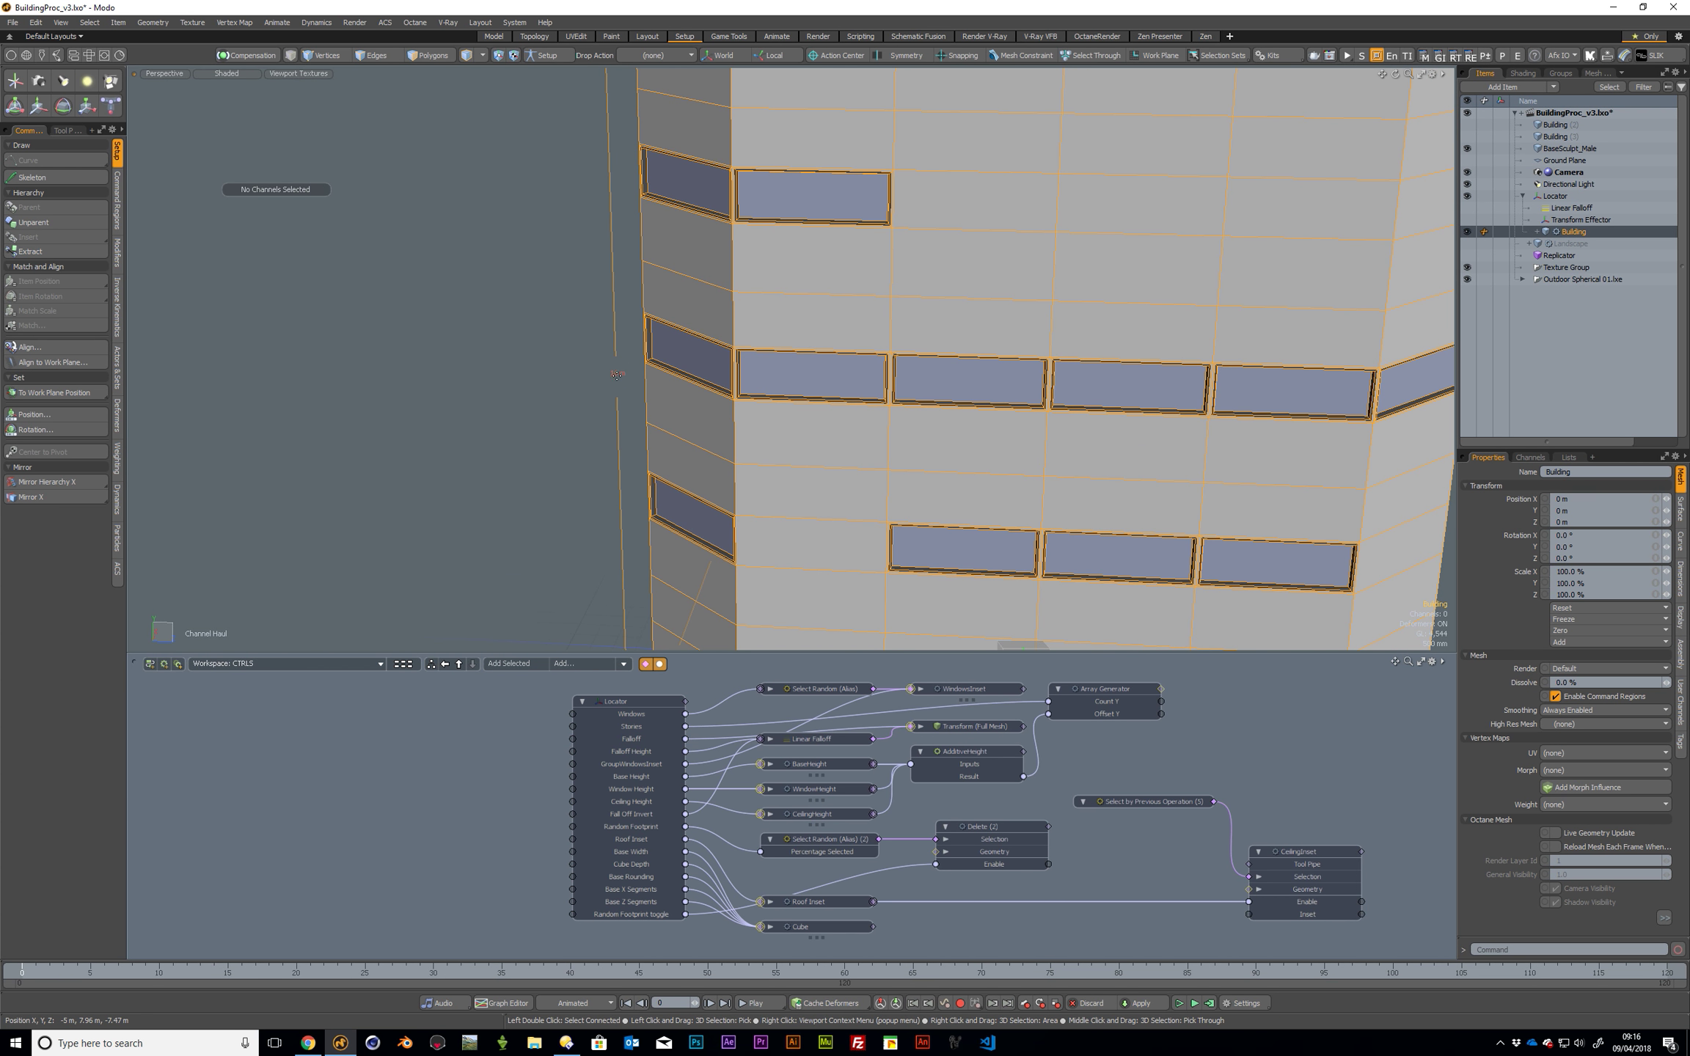
{"action": "left_click", "coordinate": [1022, 645]}
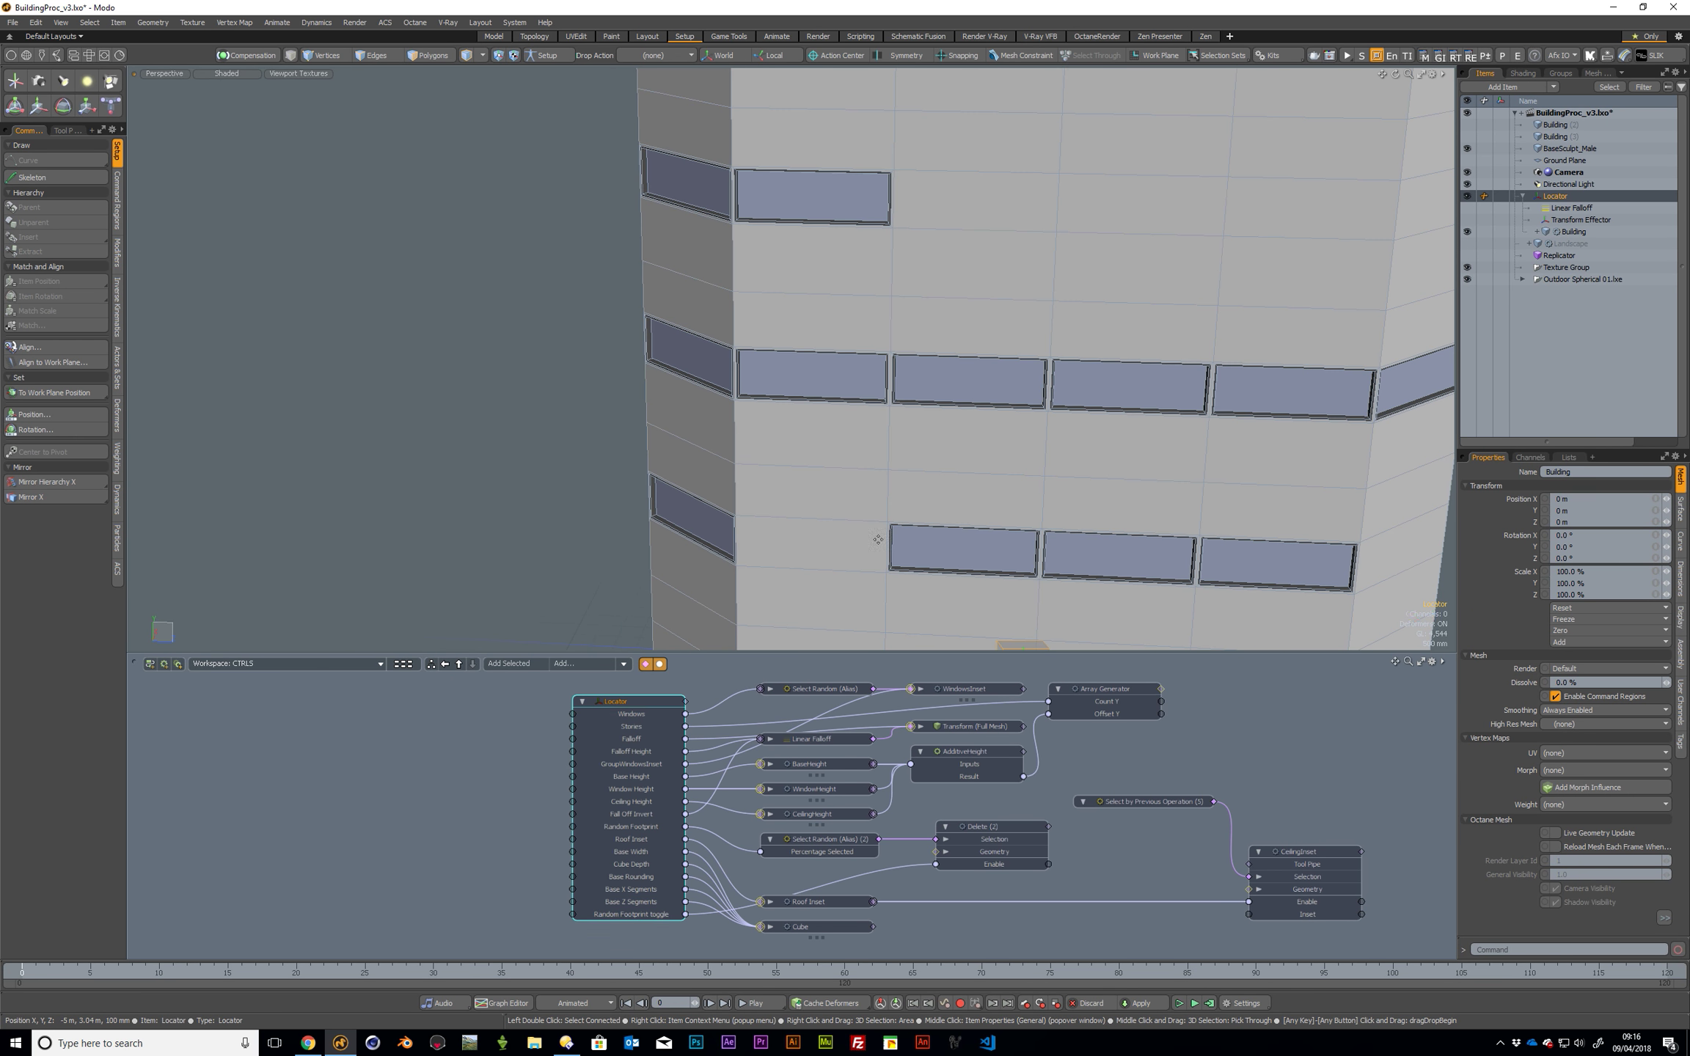
Set the building's Stories to 3.
{"action": "double_click", "coordinate": [391, 202]}
{"action": "type", "text": "3"}
{"action": "key", "text": "Return"}
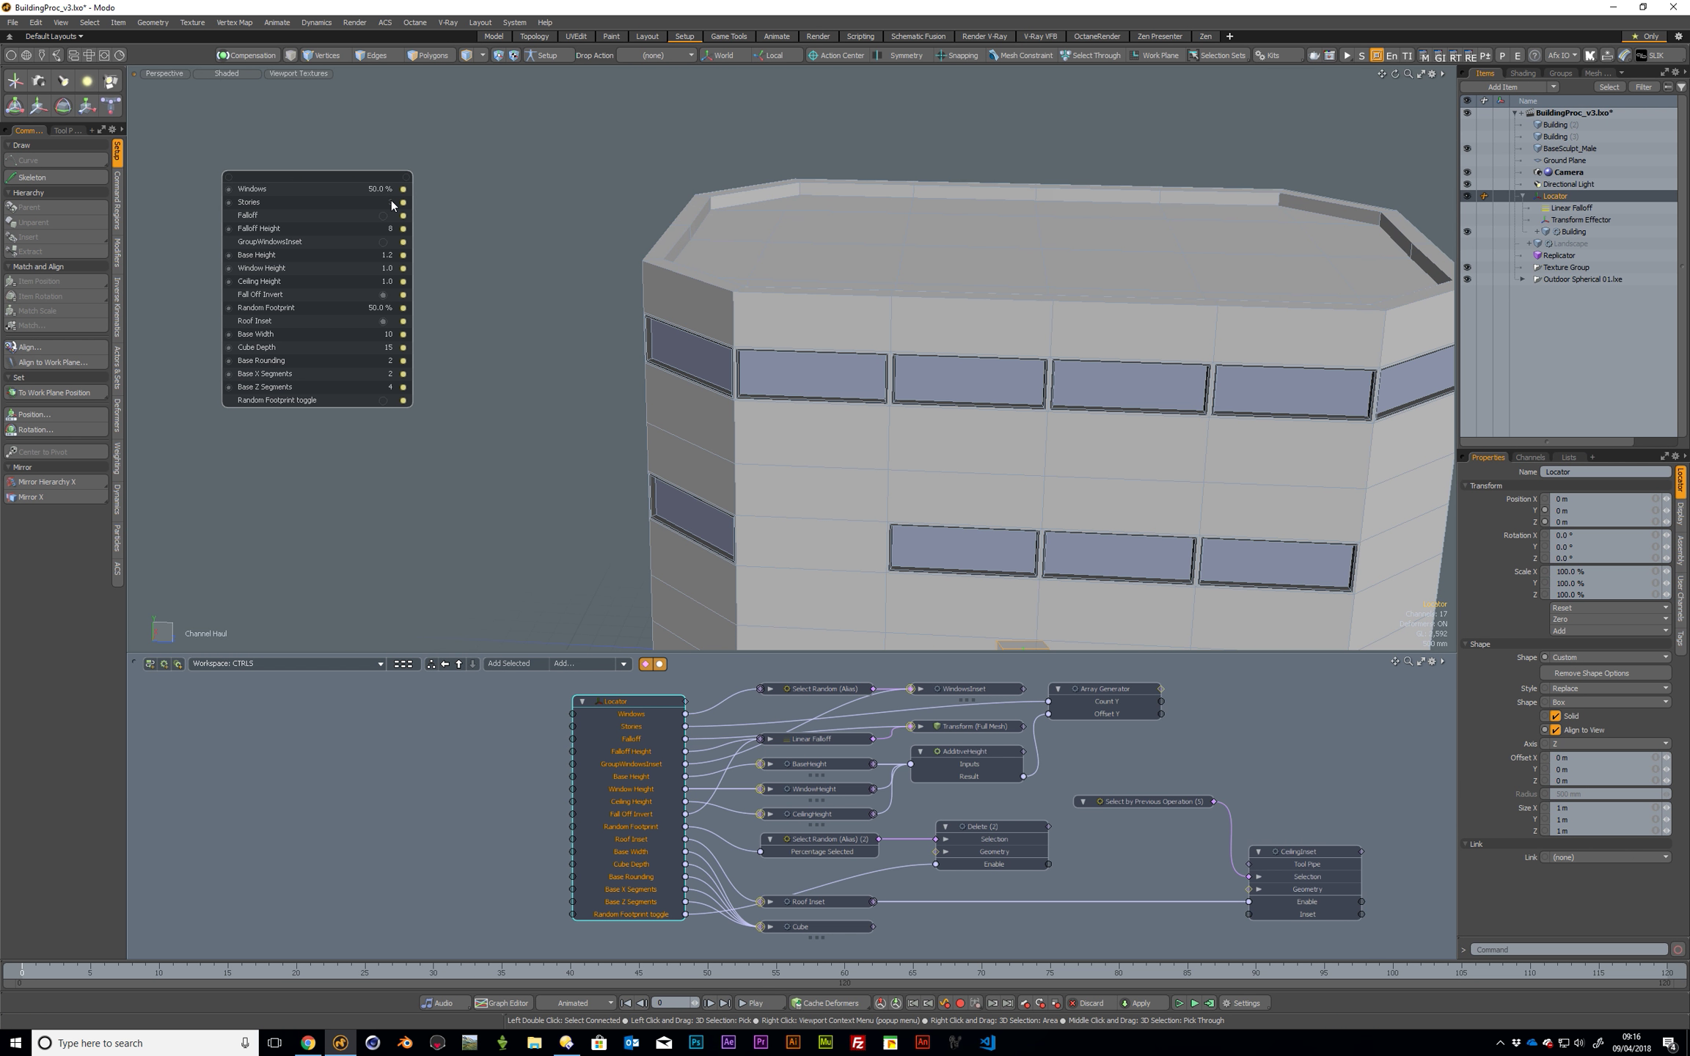
Select the Building mesh again to check the shortened building's dimensions, reselect the Locator, and view the building from above.
{"action": "left_click", "coordinate": [1569, 231]}
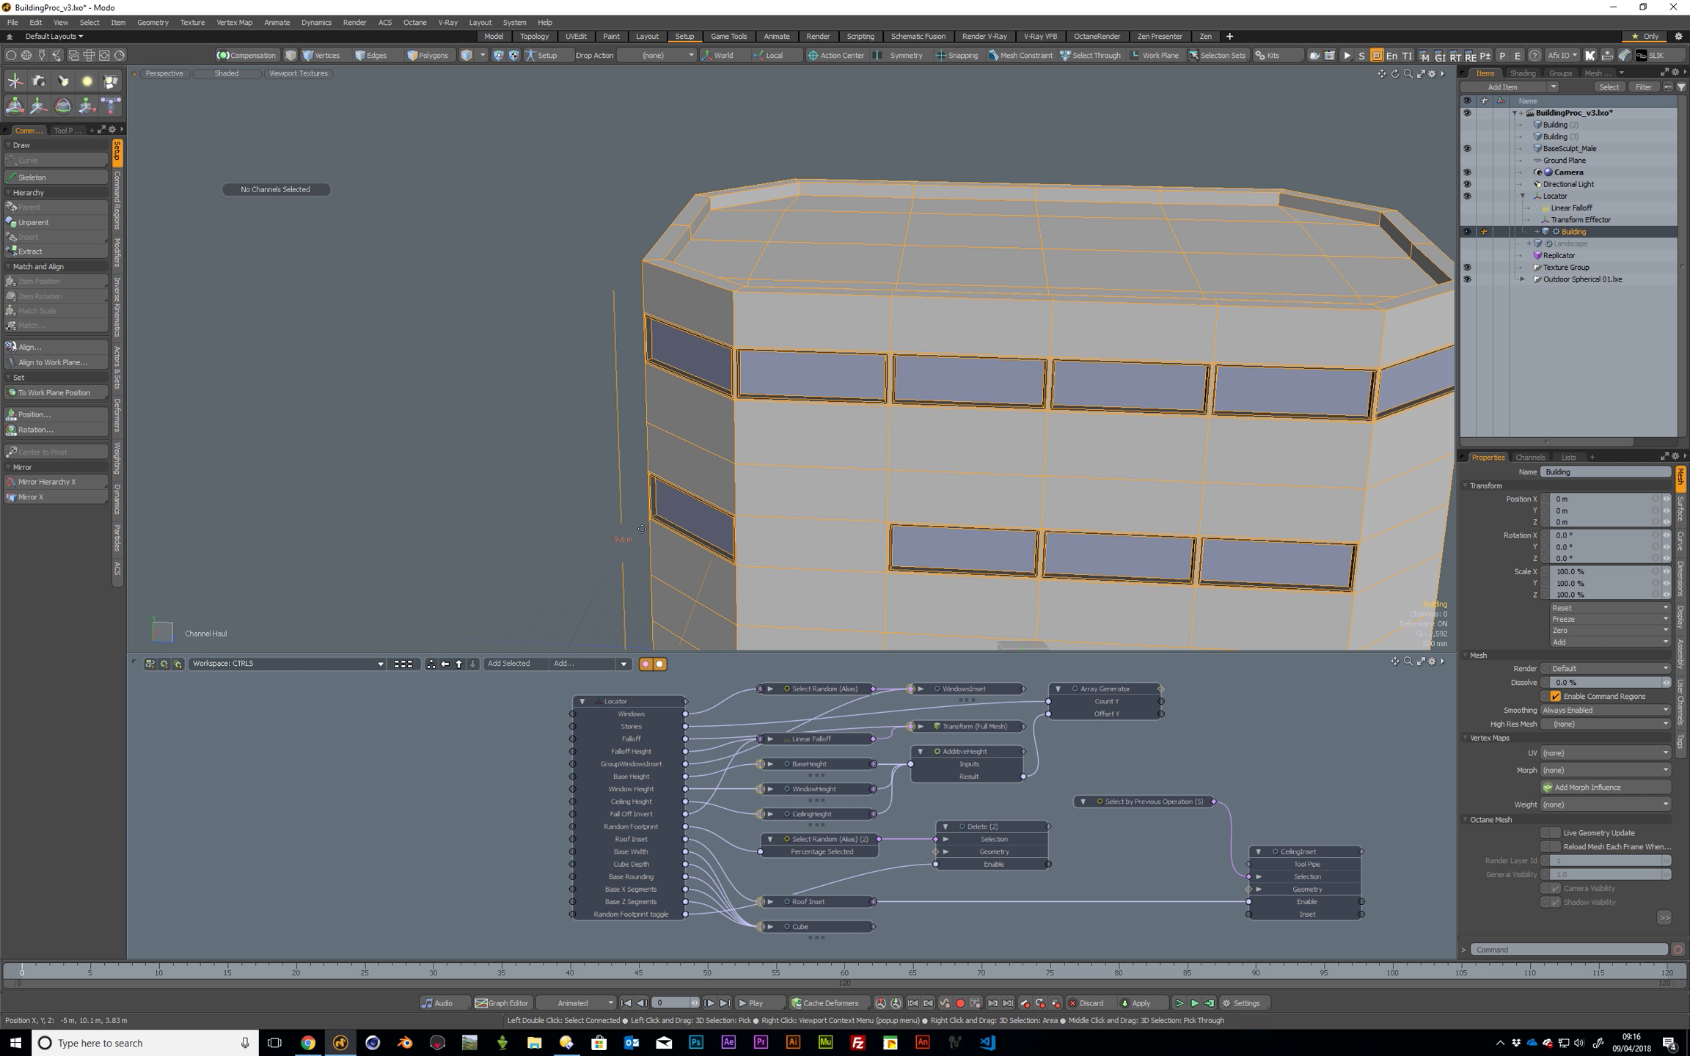
{"action": "left_click_drag", "start_coordinate": [807, 441], "coordinate": [712, 246], "text": "ctrl+alt"}
{"action": "left_click_drag", "start_coordinate": [866, 235], "coordinate": [879, 473], "text": "alt"}
{"action": "left_click", "coordinate": [882, 473]}
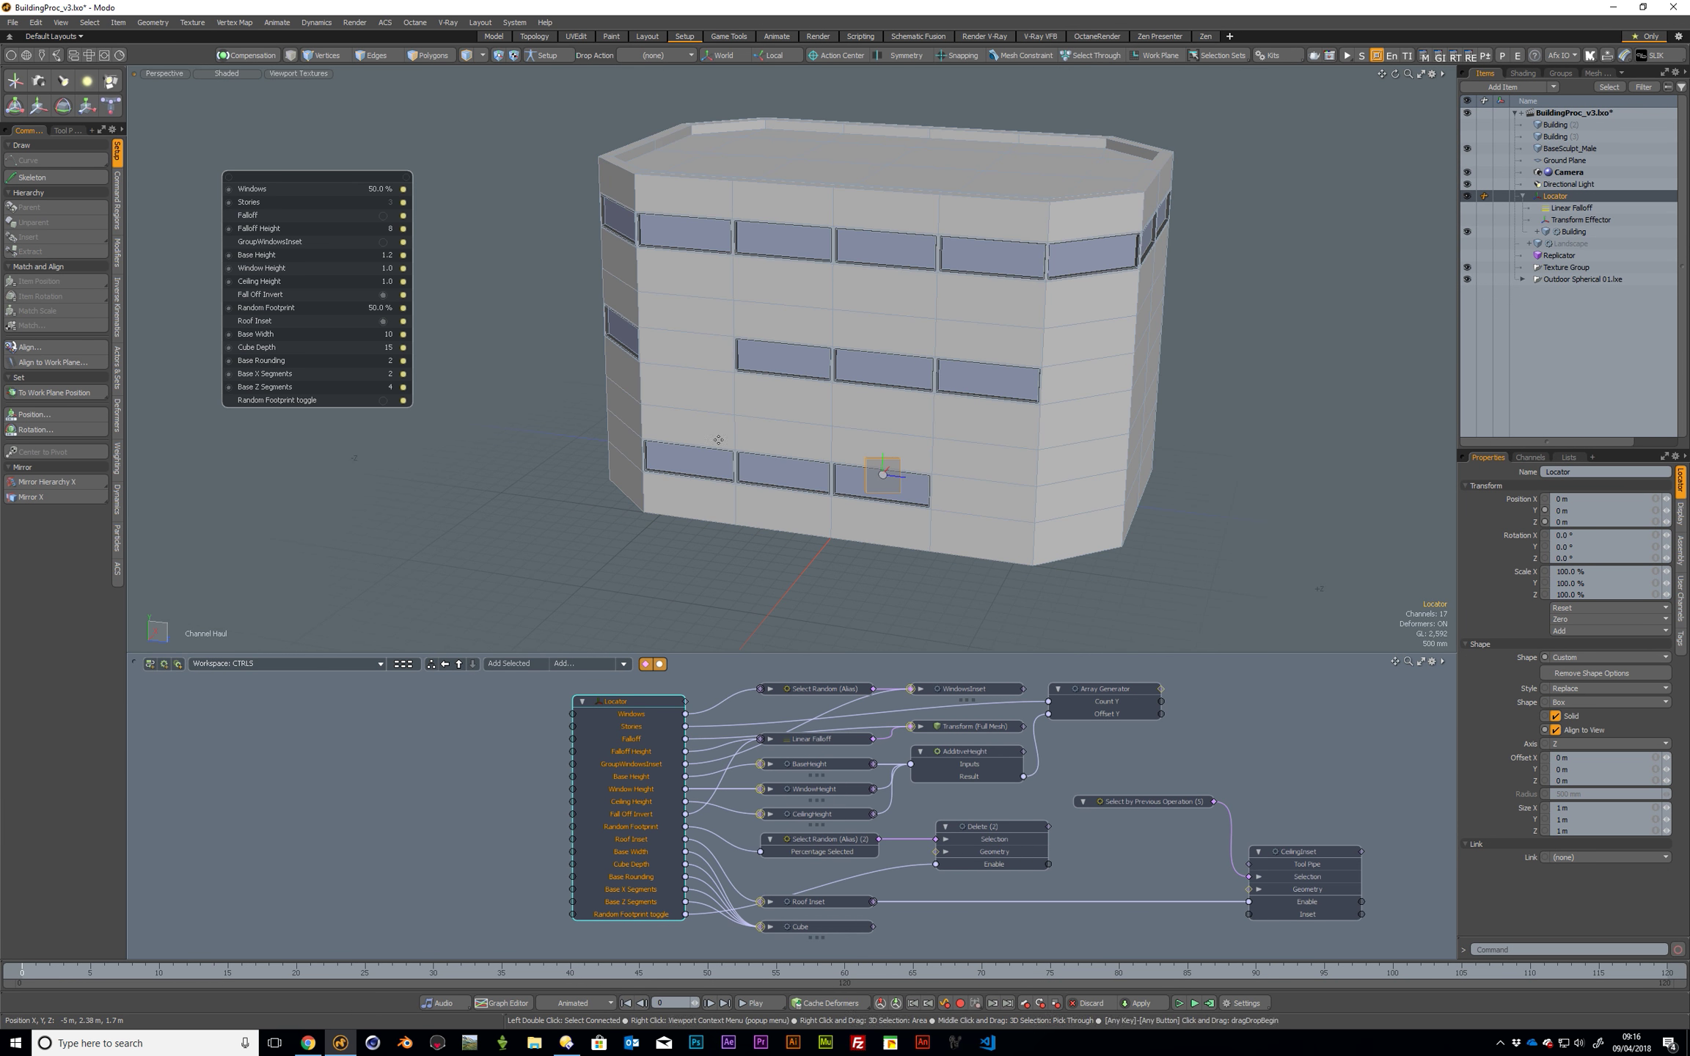
{"action": "left_click_drag", "start_coordinate": [423, 361], "coordinate": [429, 387], "text": "alt"}
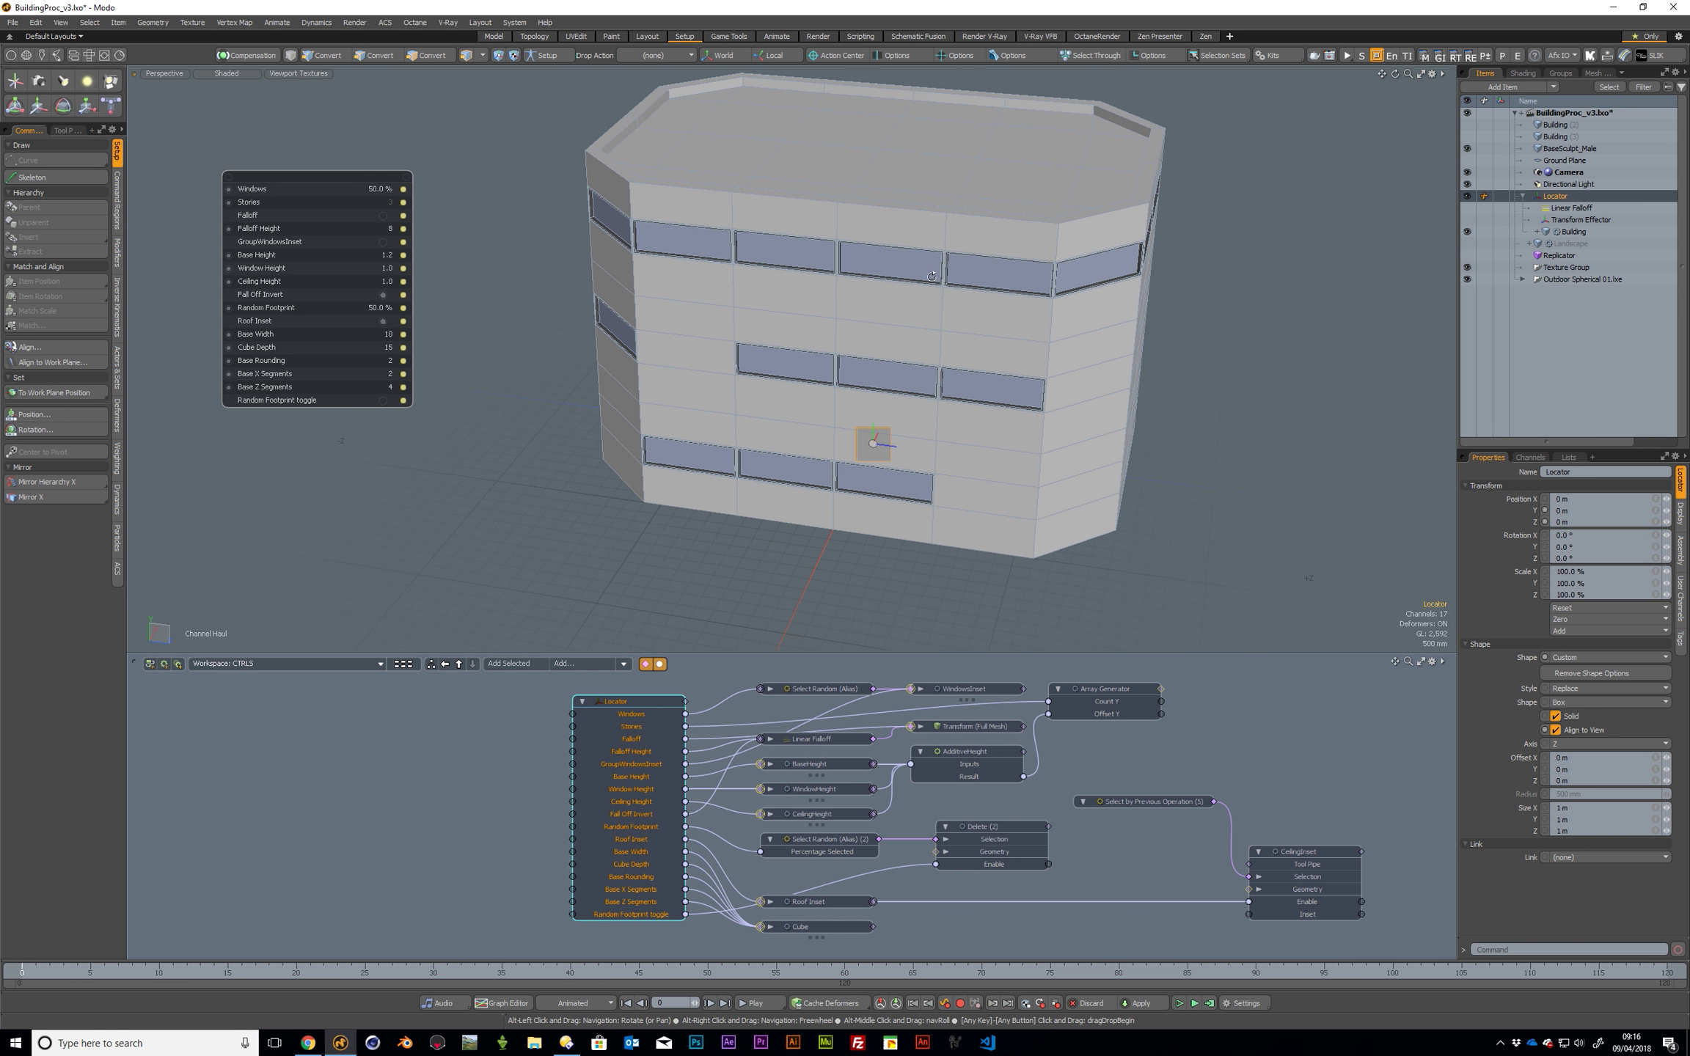
Switch the building's Roof Inset off and on repeatedly to compare the roof, leaving it on.
{"action": "left_click", "coordinate": [382, 320]}
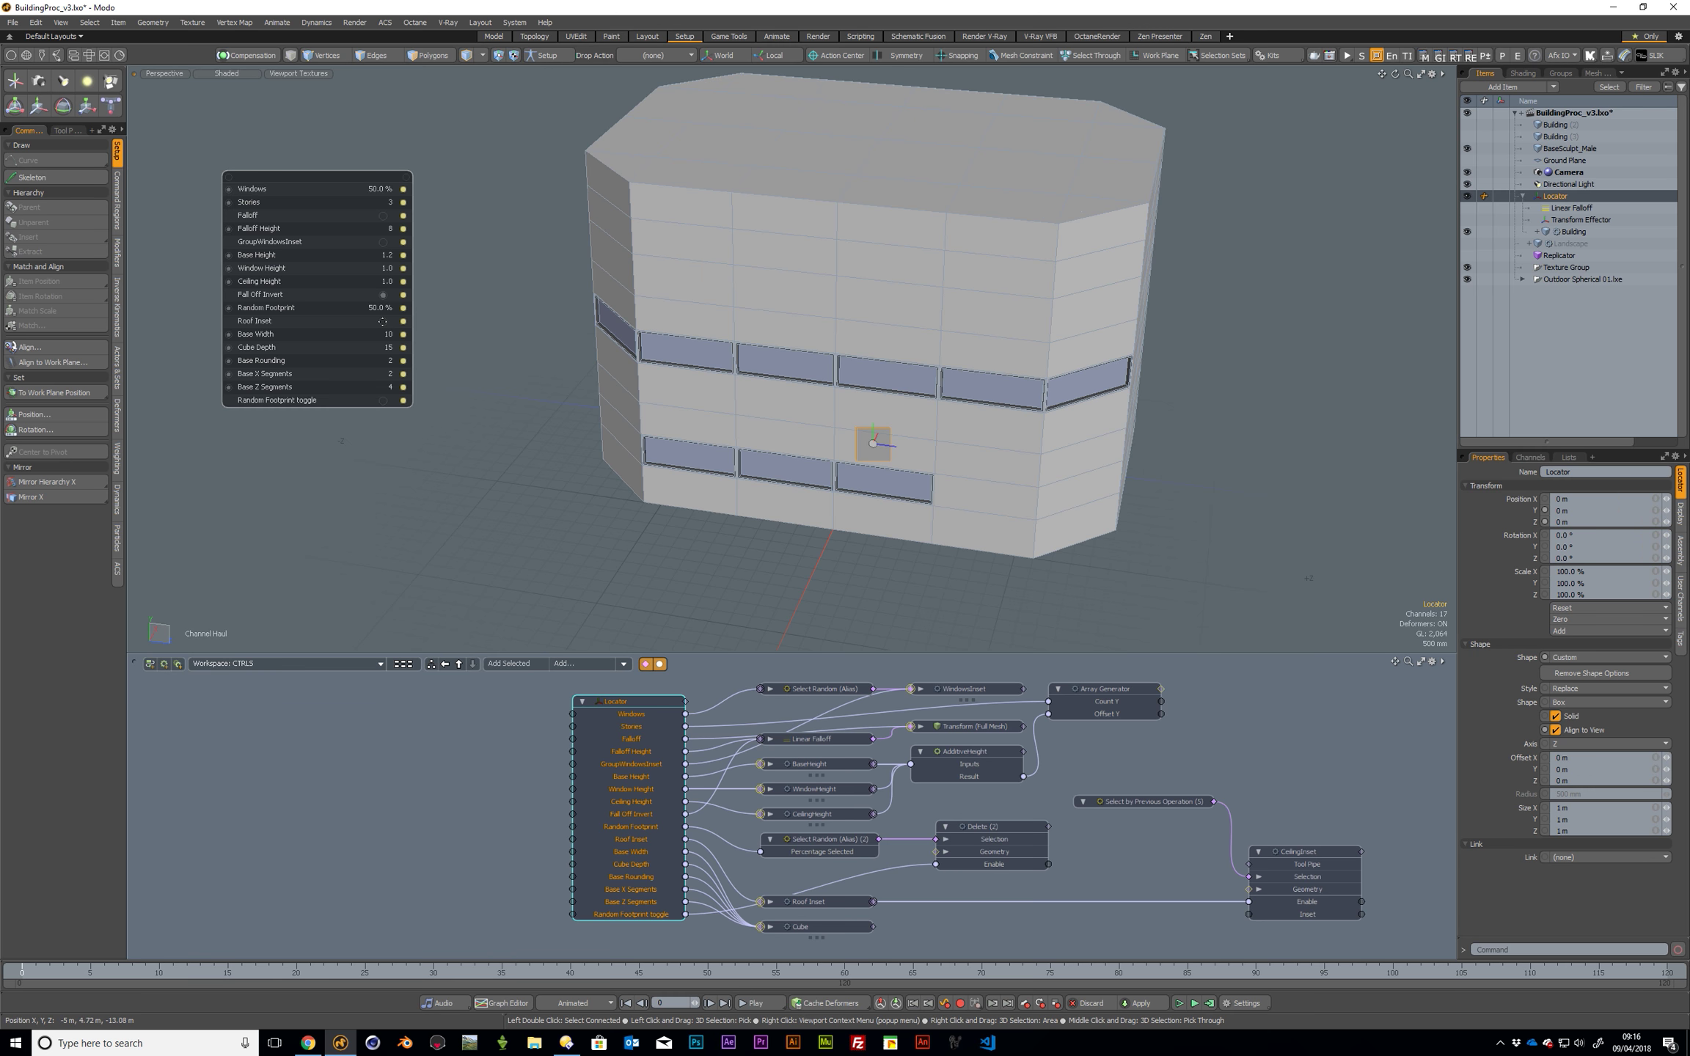
{"action": "left_click", "coordinate": [382, 321]}
{"action": "left_click", "coordinate": [383, 321]}
{"action": "left_click", "coordinate": [382, 320]}
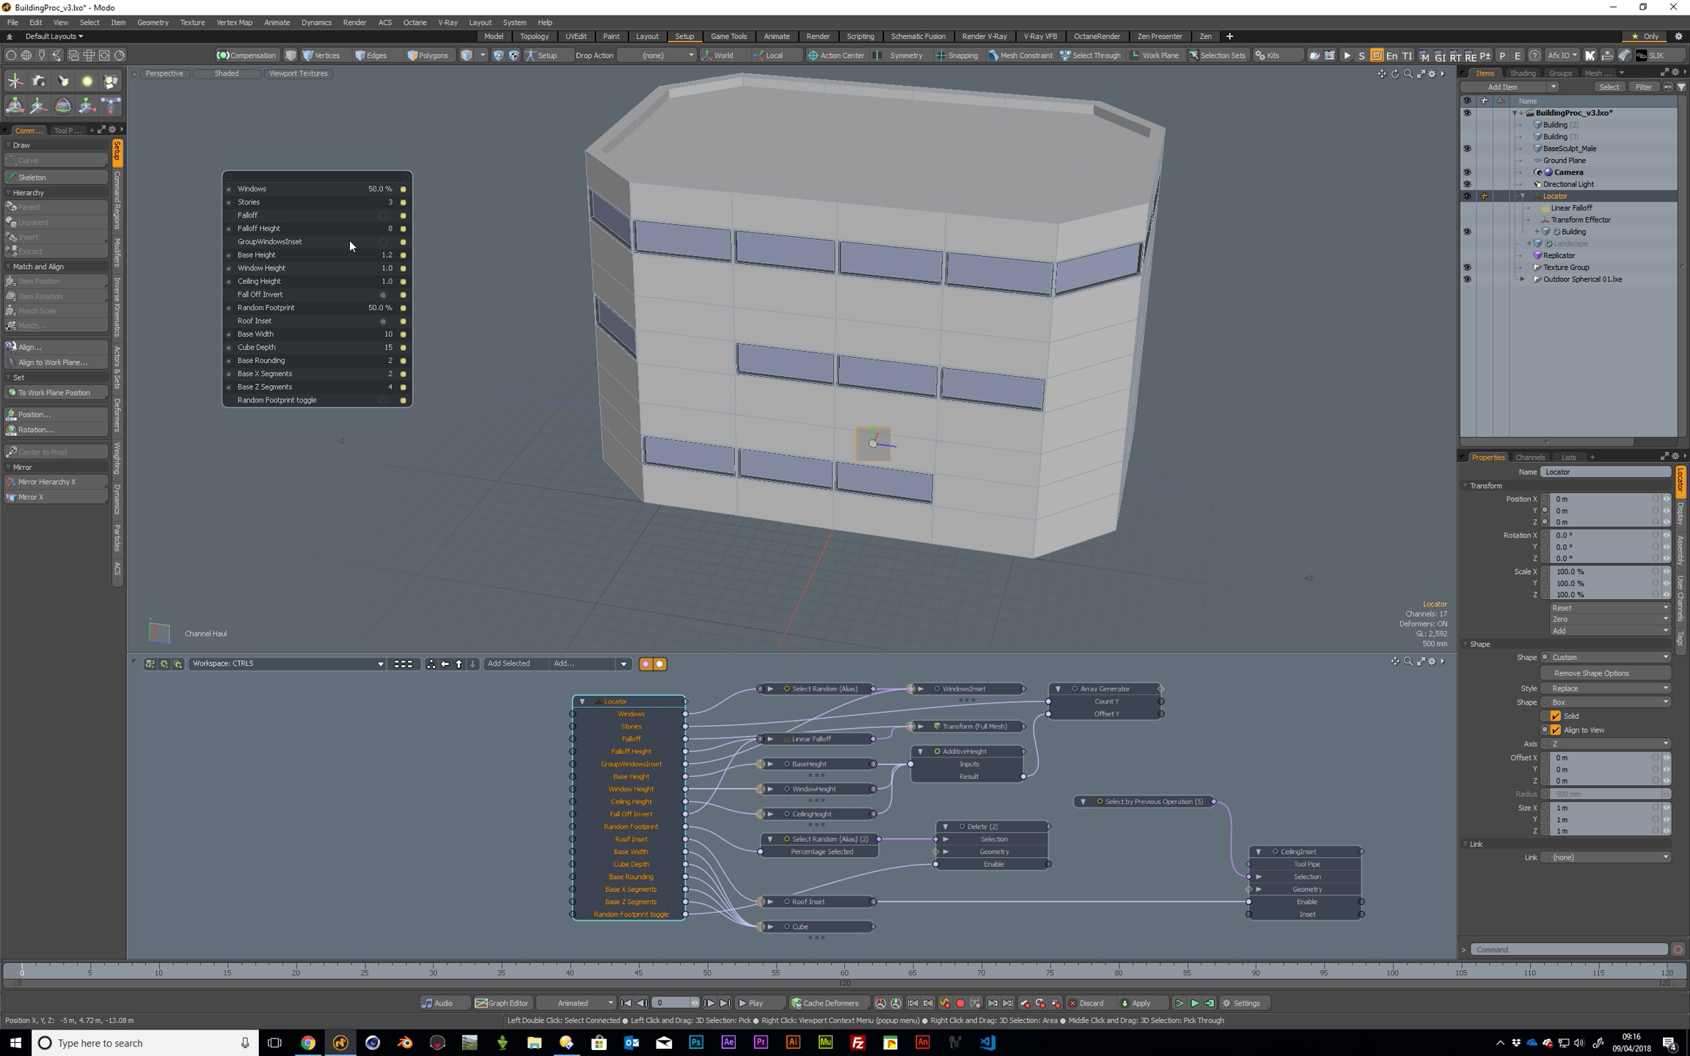
Set the building's Base Rounding to 0 for square corners.
{"action": "left_click", "coordinate": [378, 359]}
{"action": "type", "text": "0"}
{"action": "key", "text": "Return"}
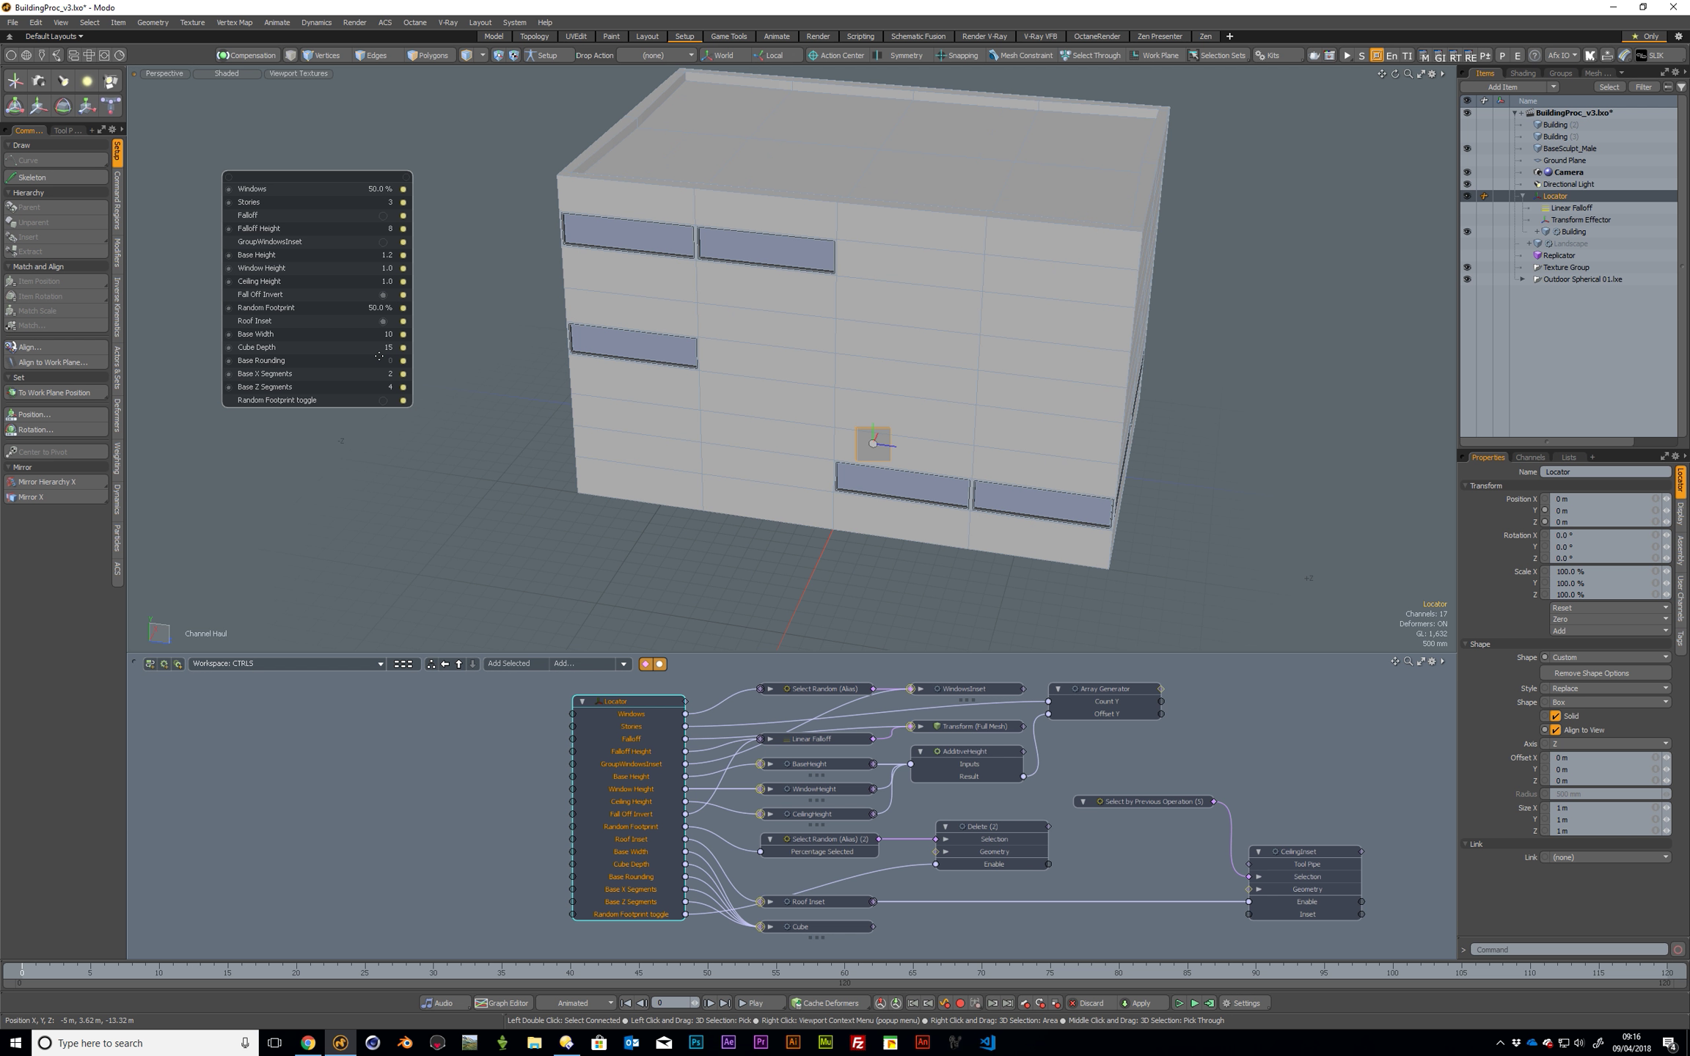
Switch the Random Footprint toggle on, try Random Footprint at 20%, and set it to 5%.
{"action": "left_click", "coordinate": [382, 401]}
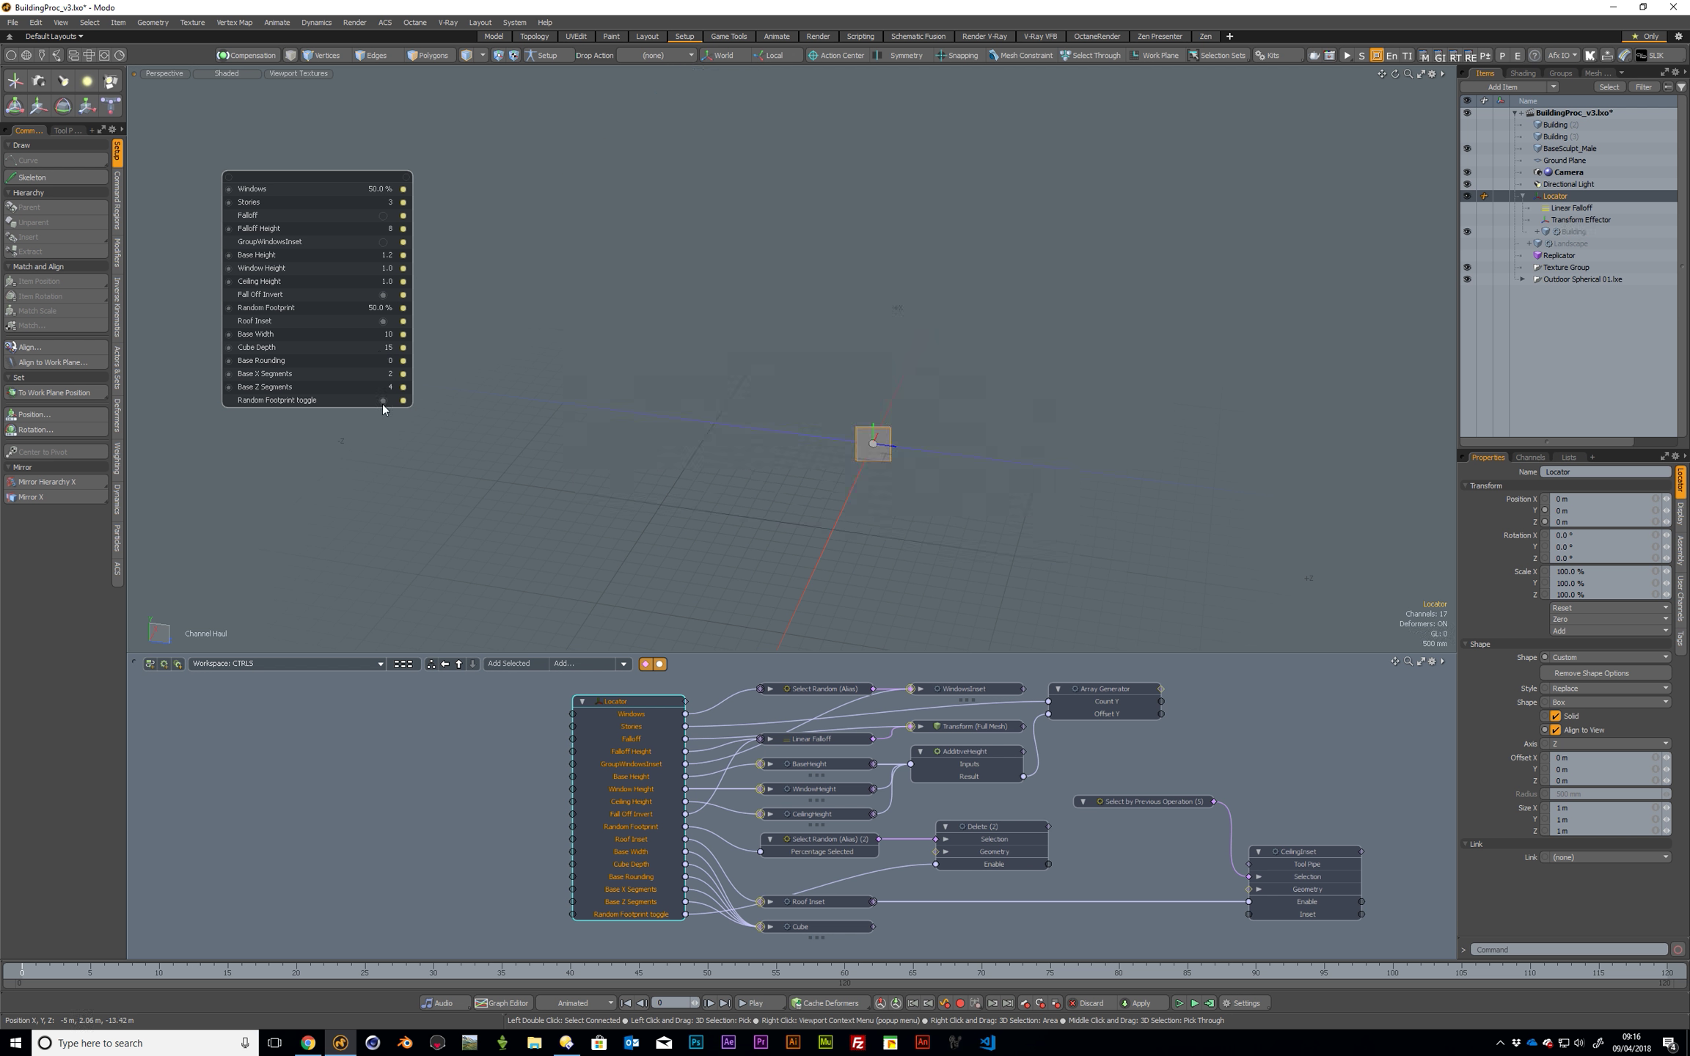
{"action": "left_click", "coordinate": [377, 308]}
{"action": "type", "text": "20"}
{"action": "key", "text": "Return"}
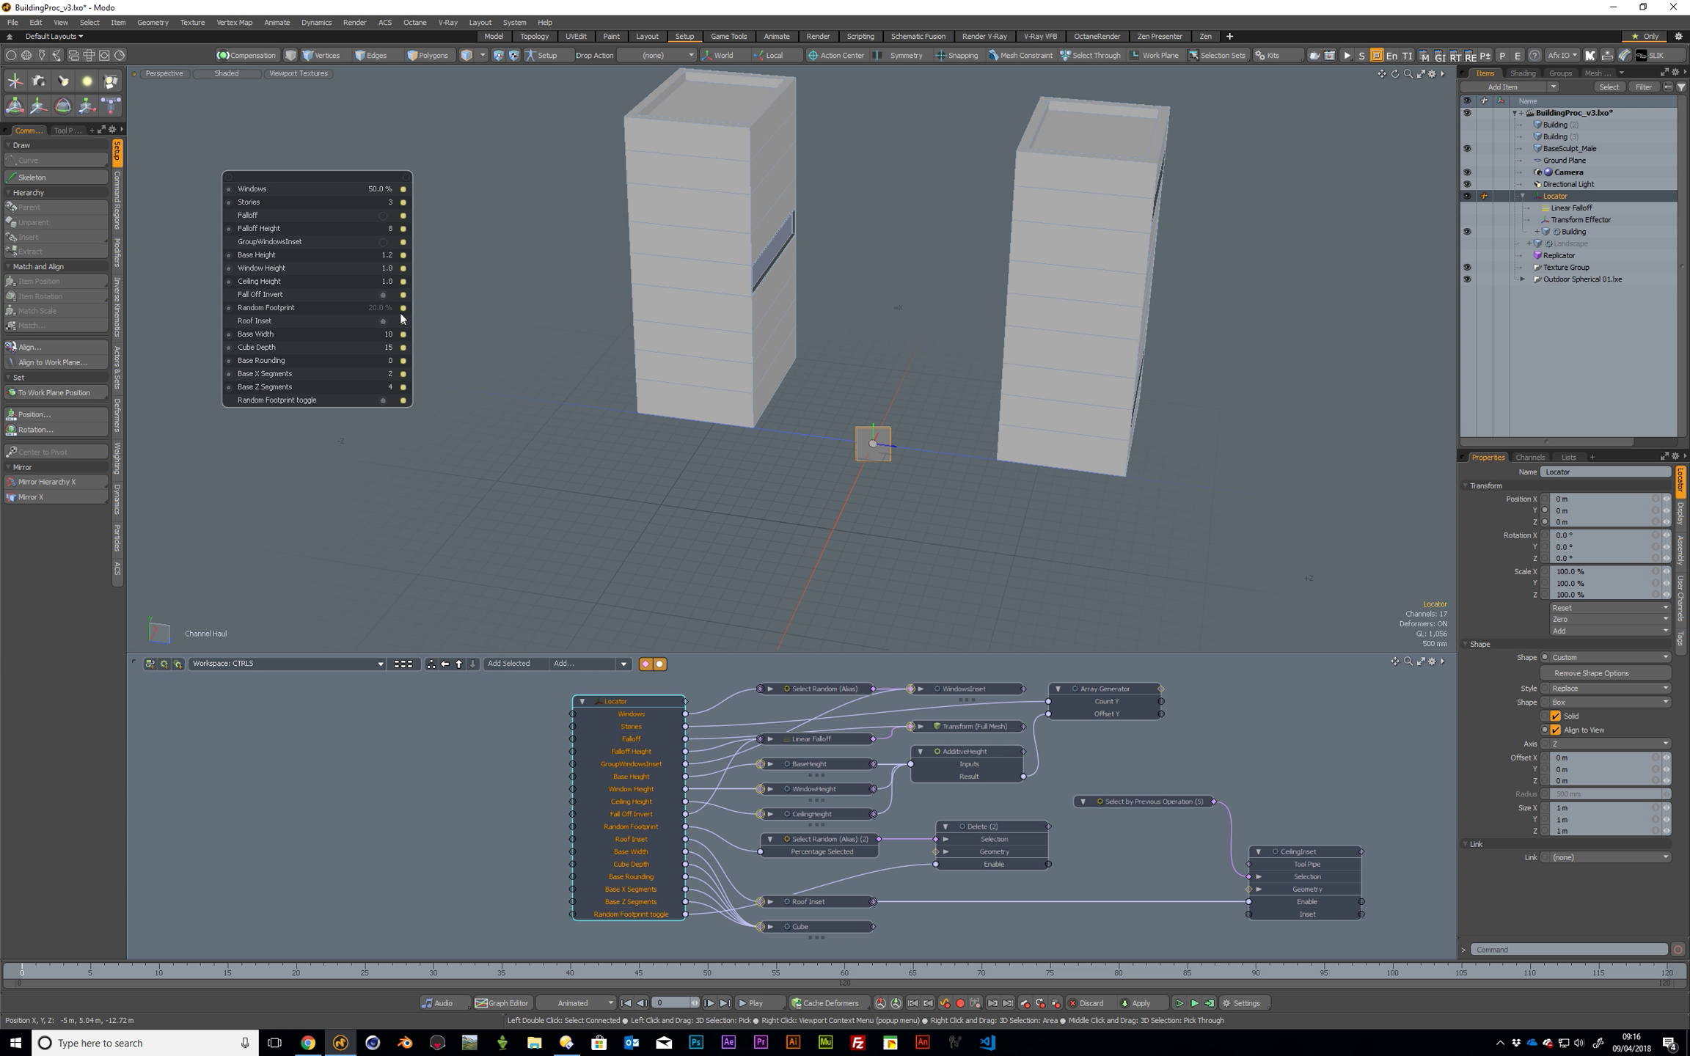
{"action": "left_click", "coordinate": [377, 308]}
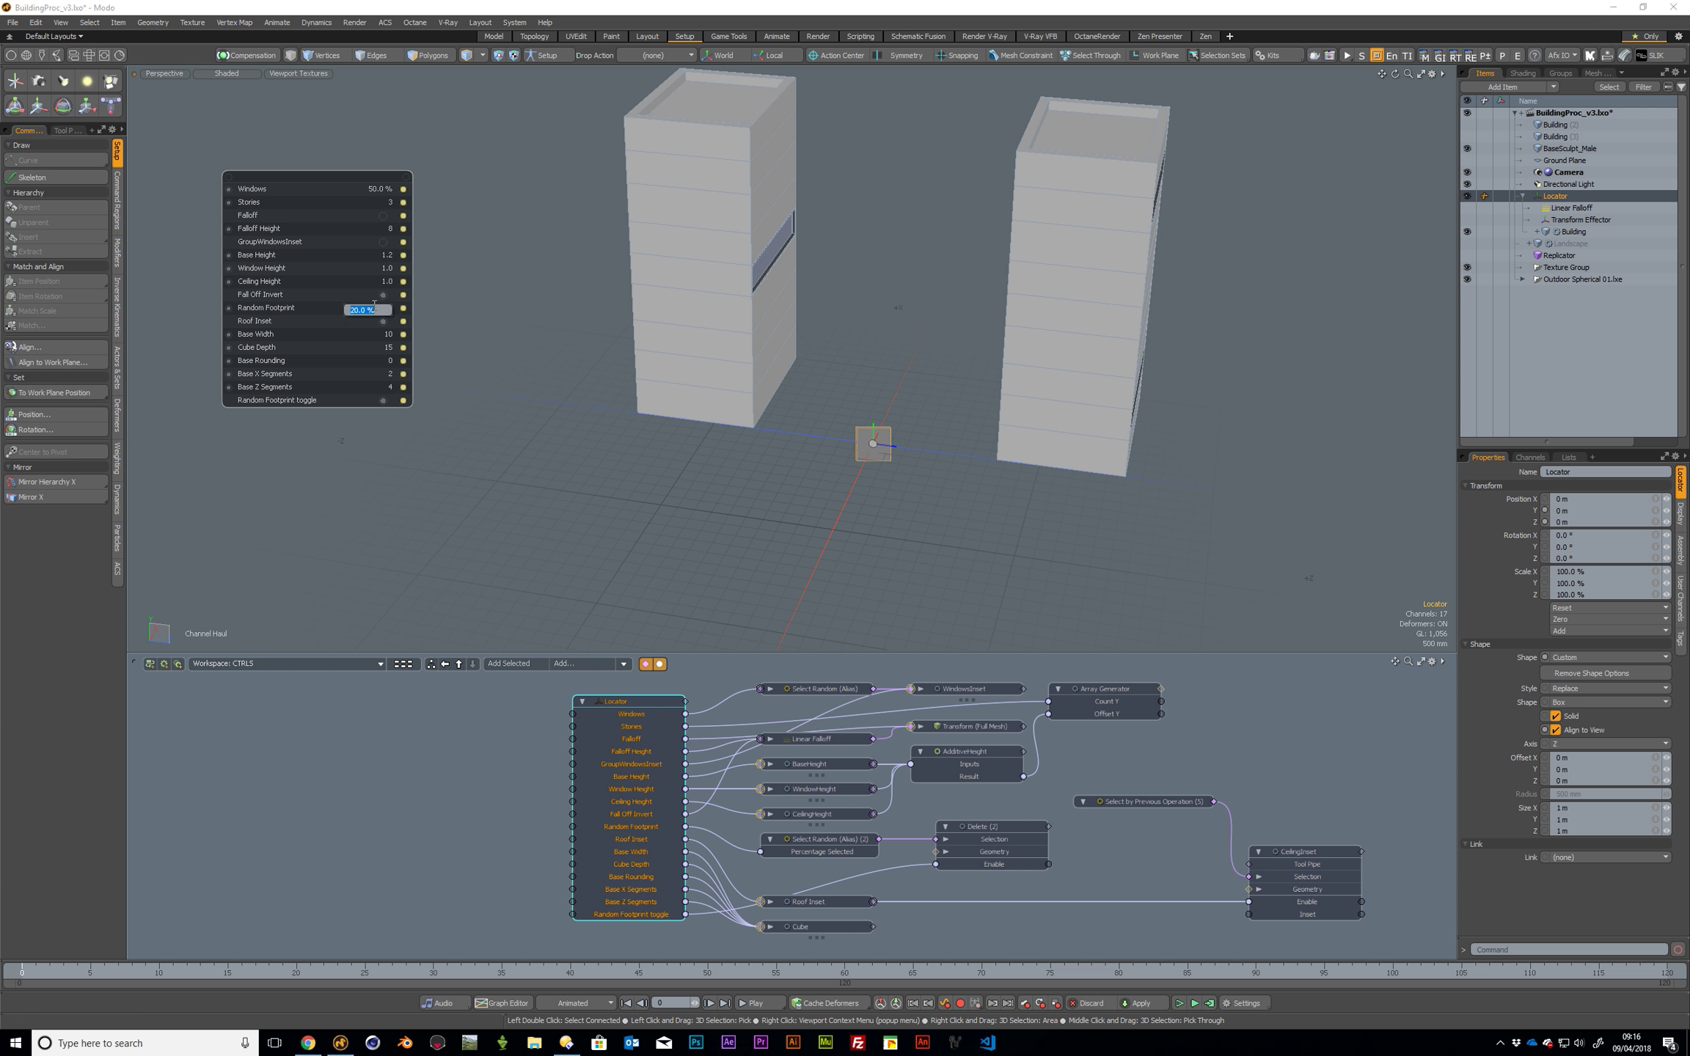
{"action": "type", "text": "5"}
{"action": "key", "text": "Return"}
{"action": "left_click_drag", "start_coordinate": [724, 299], "coordinate": [331, 408], "text": "alt"}
Set Base X Segments to 6 and Base Z Segments to 12 for a more detailed footprint.
{"action": "left_click", "coordinate": [387, 374]}
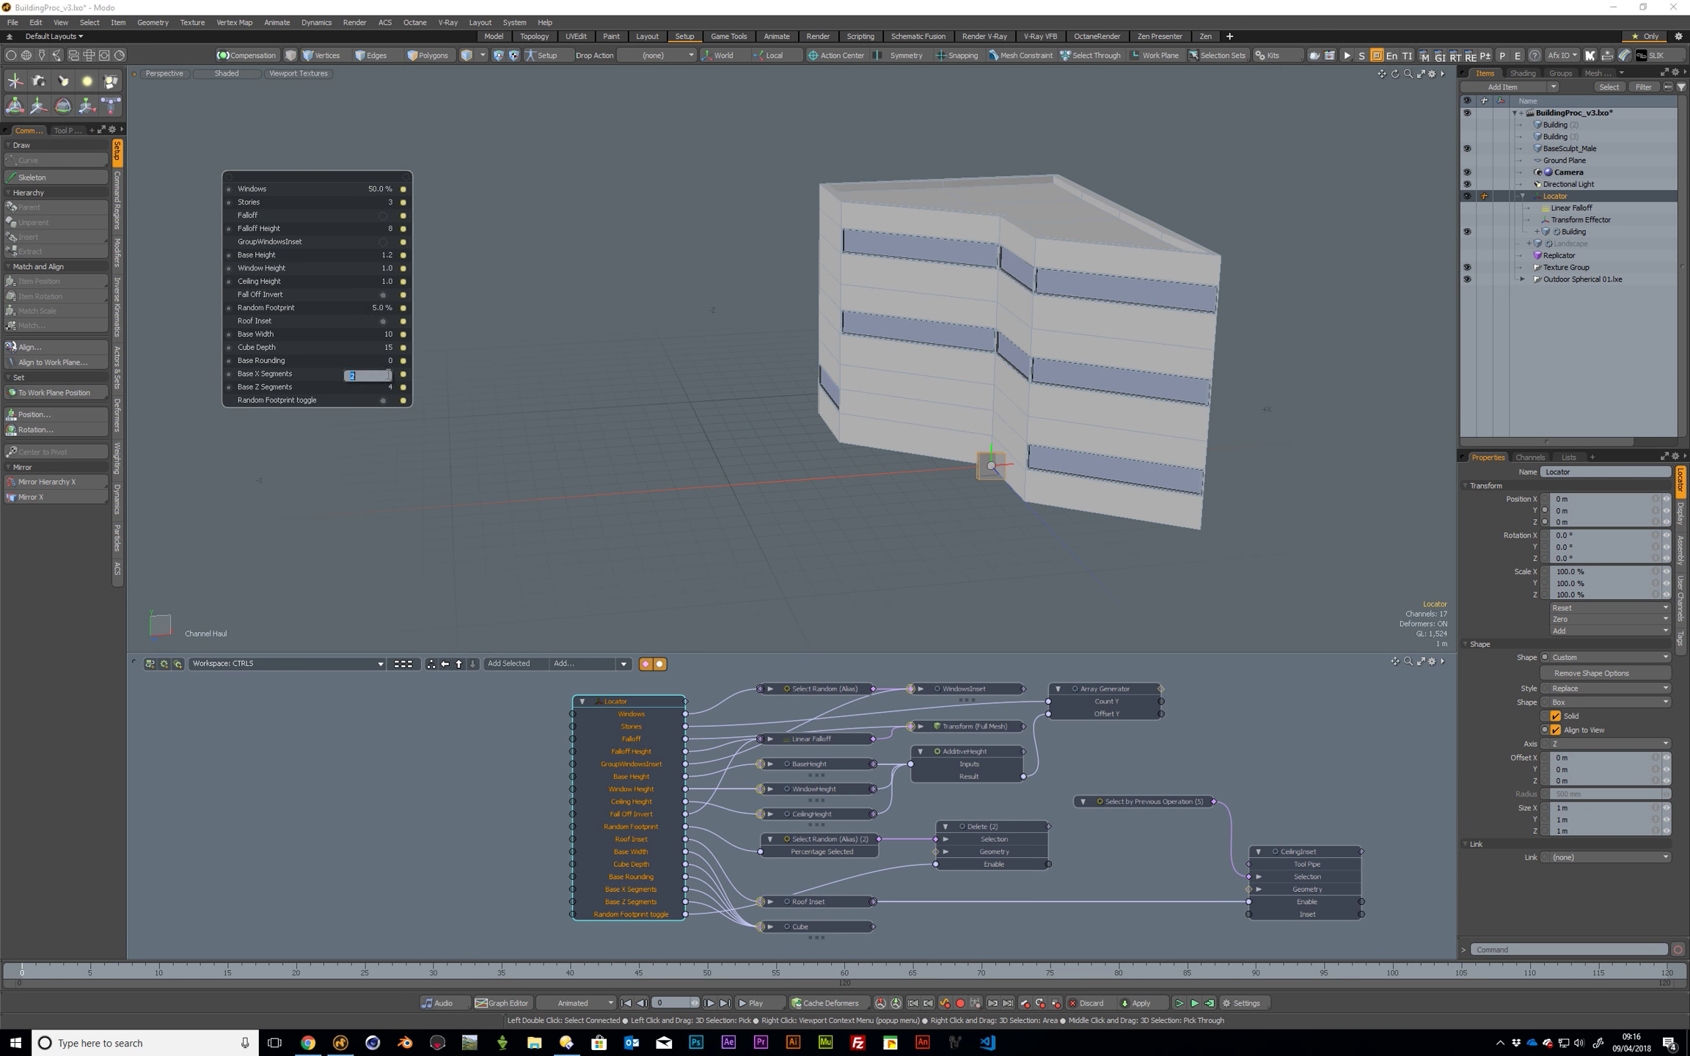
{"action": "type", "text": "6"}
{"action": "key", "text": "Return"}
{"action": "left_click", "coordinate": [387, 387]}
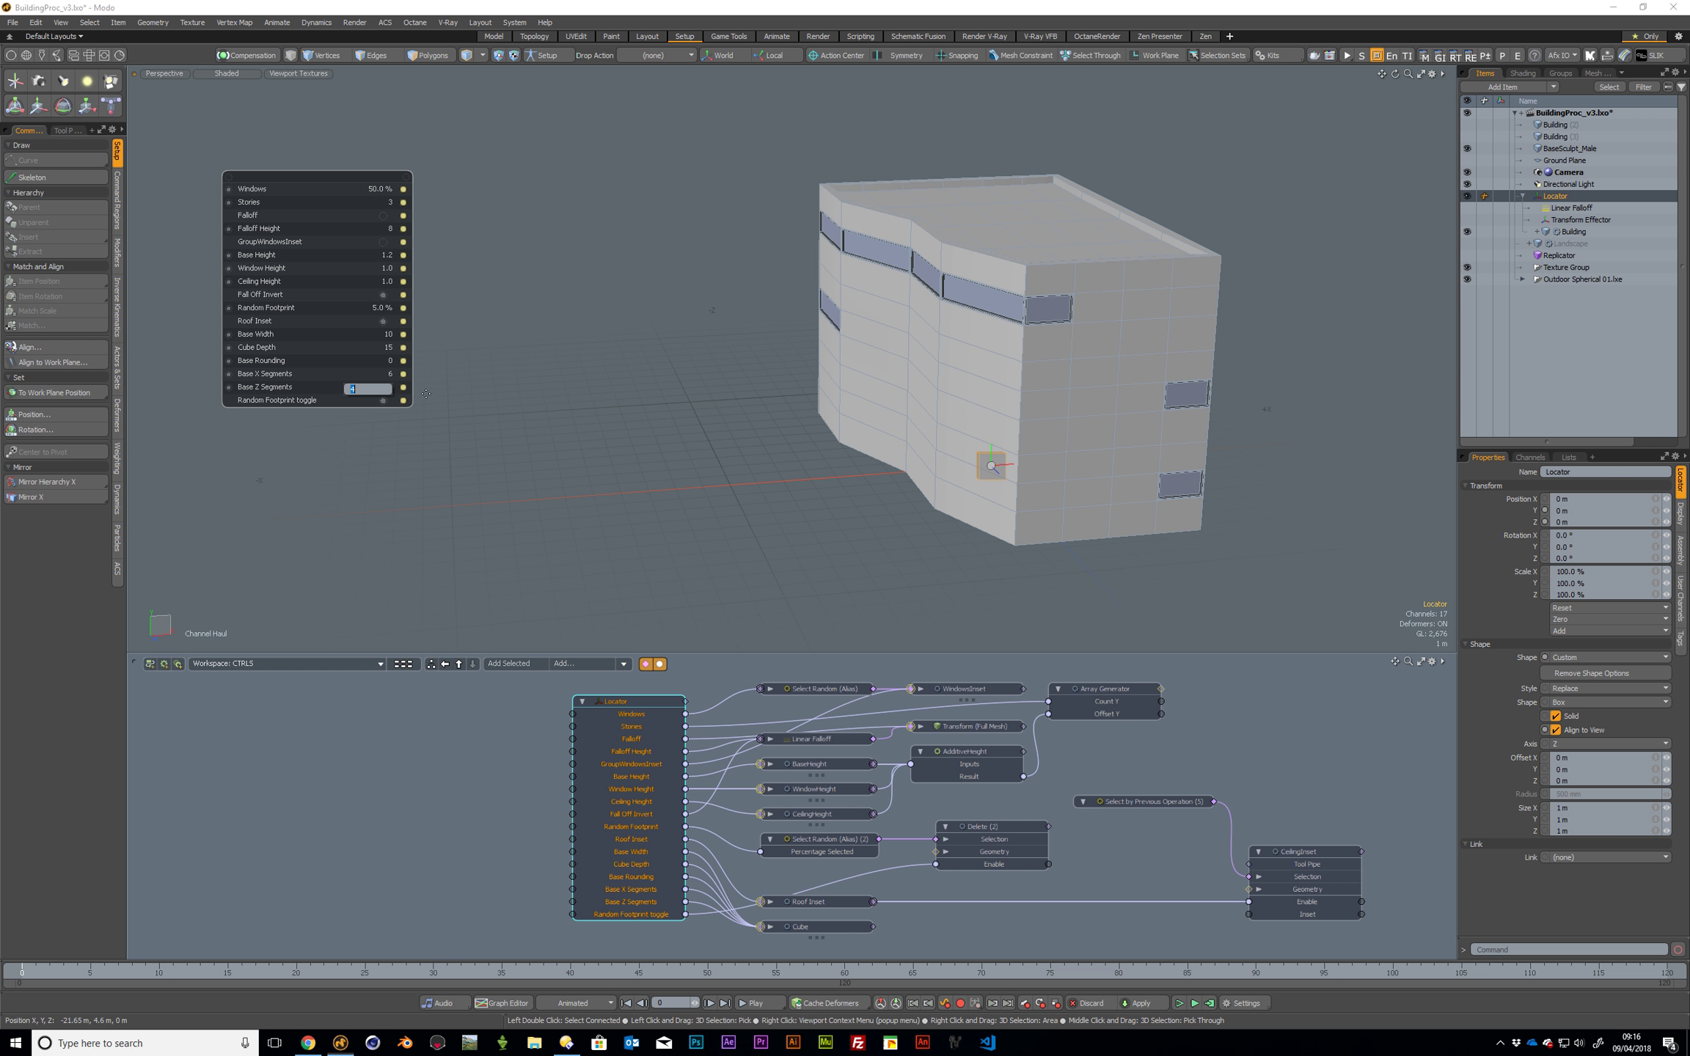
{"action": "type", "text": "12"}
{"action": "key", "text": "Return"}
{"action": "left_click_drag", "start_coordinate": [734, 411], "coordinate": [731, 320], "text": "alt"}
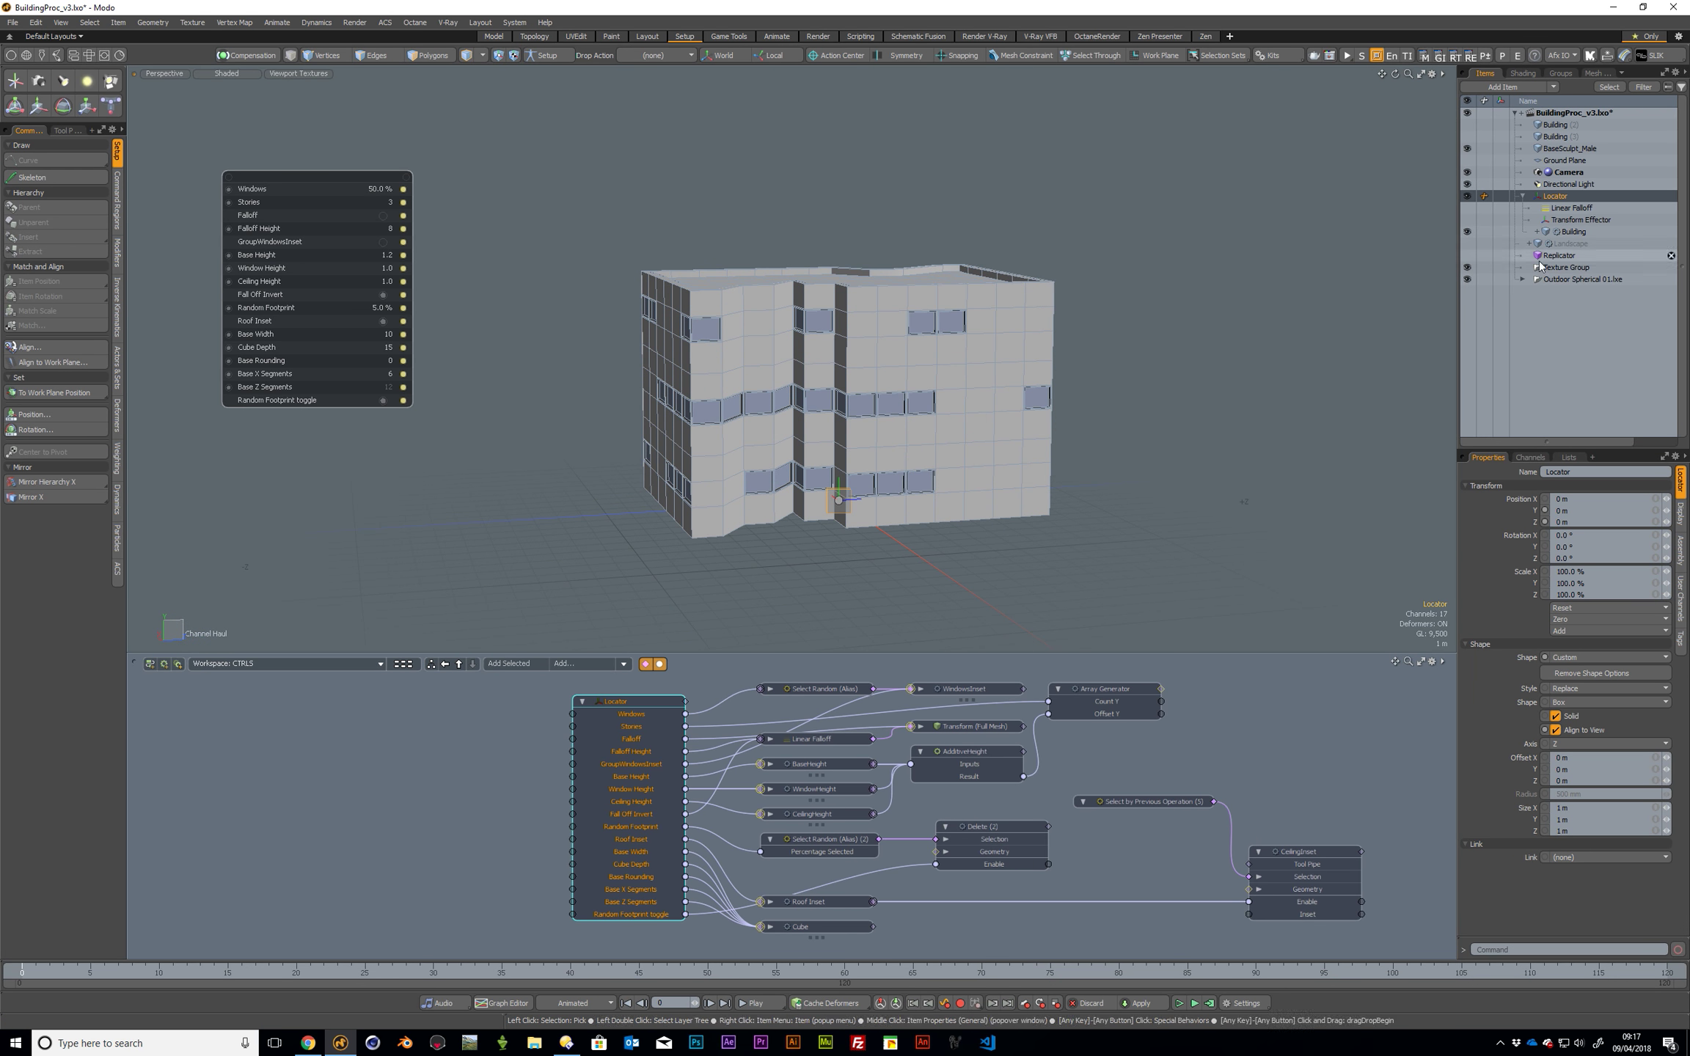
Make the Replicator visible, clear the item selection, and view the replicated buildings together with the original.
{"action": "left_click", "coordinate": [1468, 255]}
{"action": "left_click_drag", "start_coordinate": [1090, 227], "coordinate": [958, 245], "text": "alt"}
{"action": "left_click", "coordinate": [994, 367]}
{"action": "left_click_drag", "start_coordinate": [1056, 300], "coordinate": [946, 323], "text": "alt"}
{"action": "left_click_drag", "start_coordinate": [1320, 133], "coordinate": [946, 370], "text": "alt+shift"}
{"action": "key", "text": "shift+a"}
{"action": "left_click_drag", "start_coordinate": [946, 371], "coordinate": [863, 373], "text": "alt+shift"}
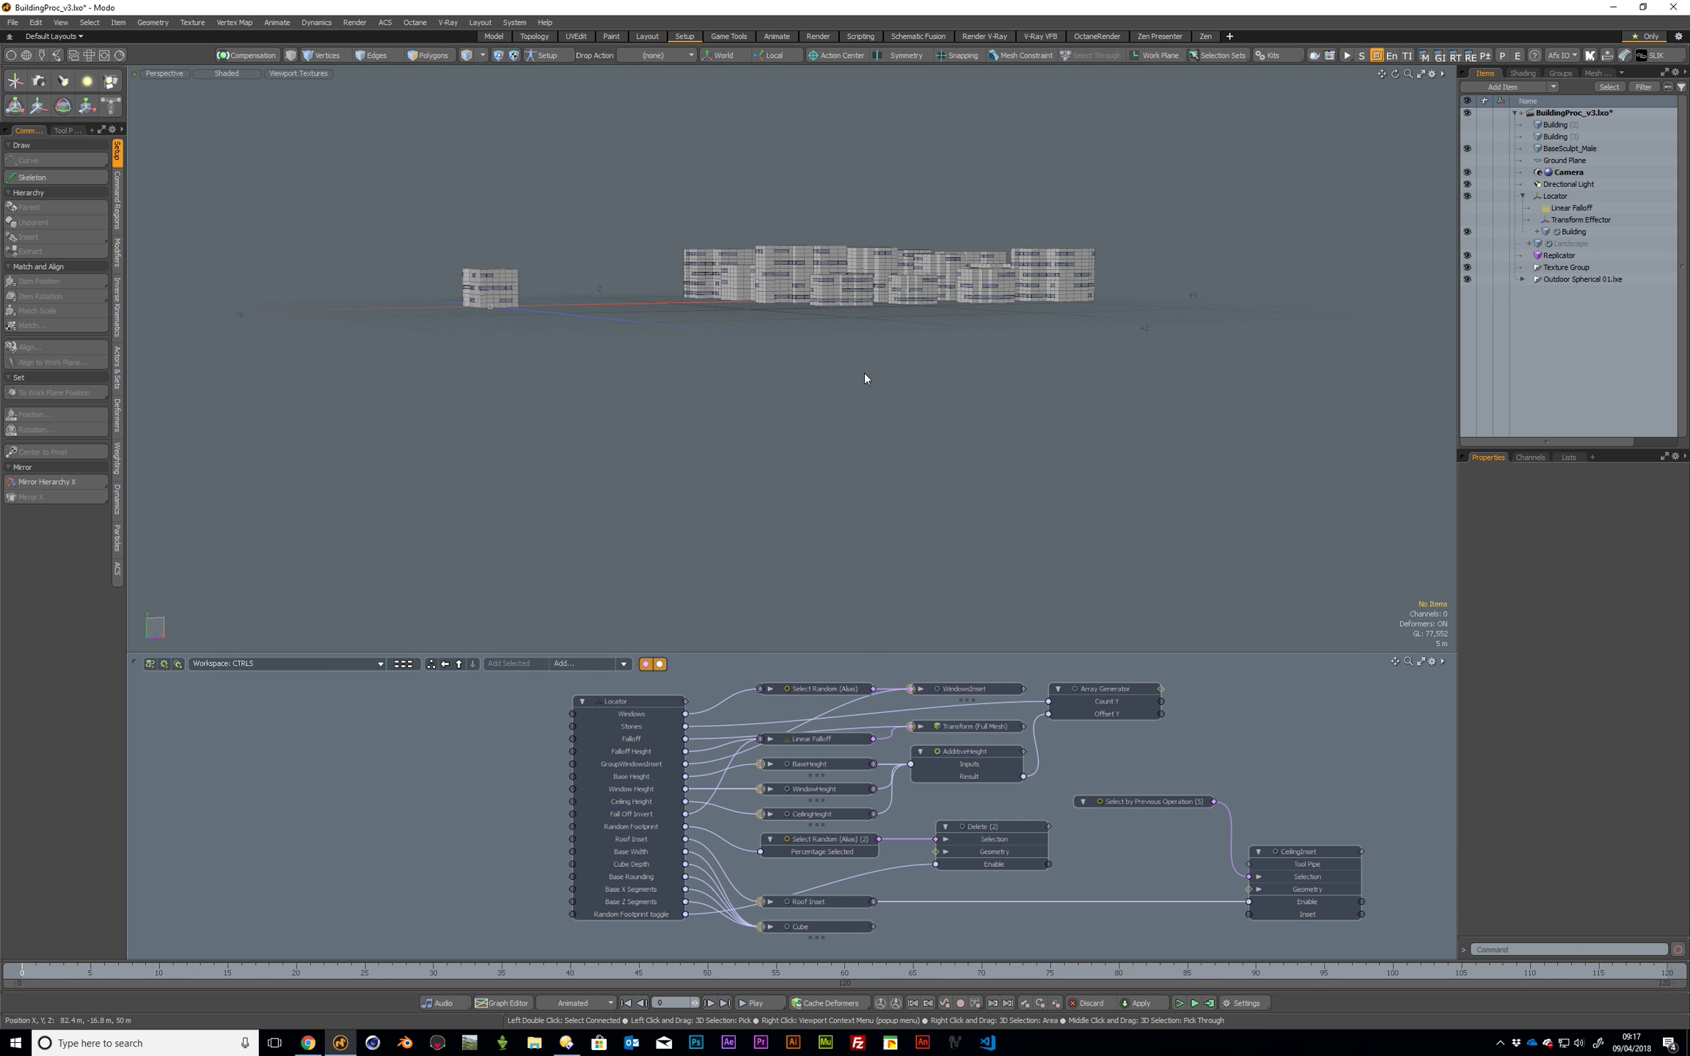